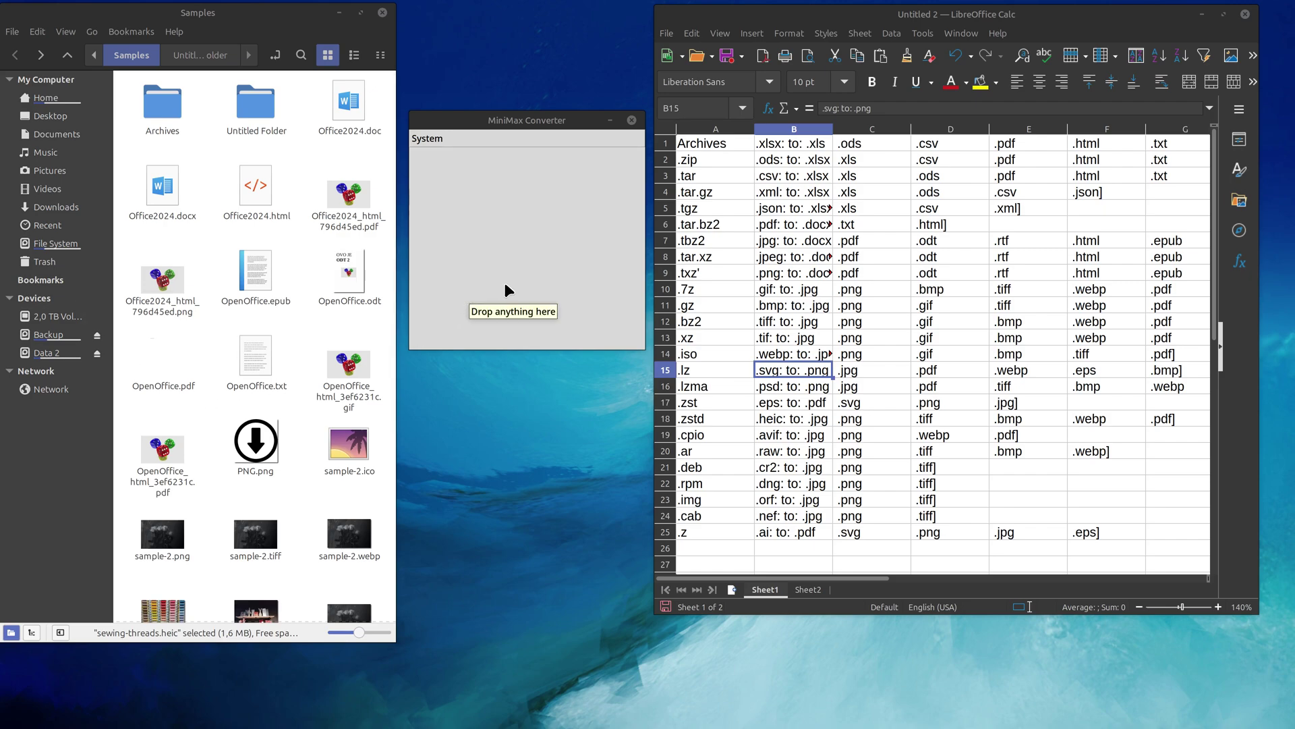
Copy sample-2.webp and sewing-threads.heic from the Samples folder into Untitled Folder.
left_click_drag(512, 121, 509, 159)
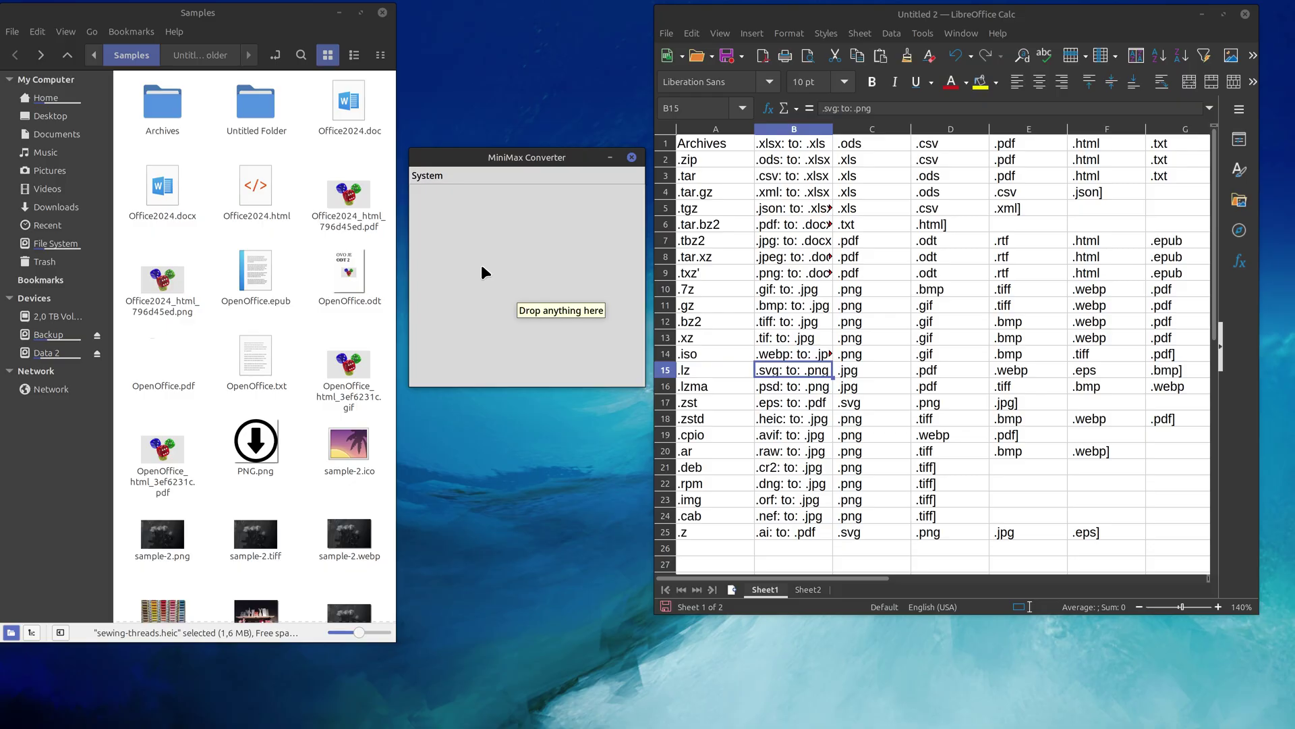
scroll(363, 496, "down", 1)
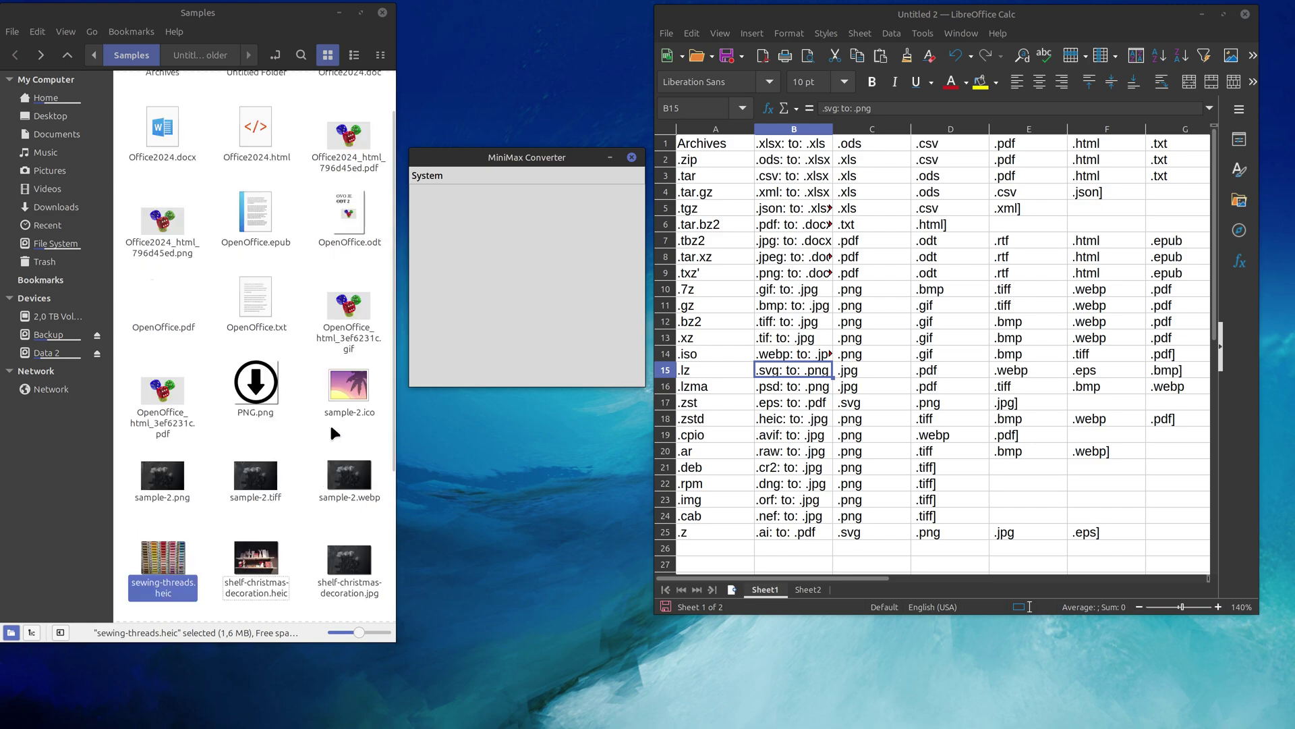
left_click(349, 479, "ctrl")
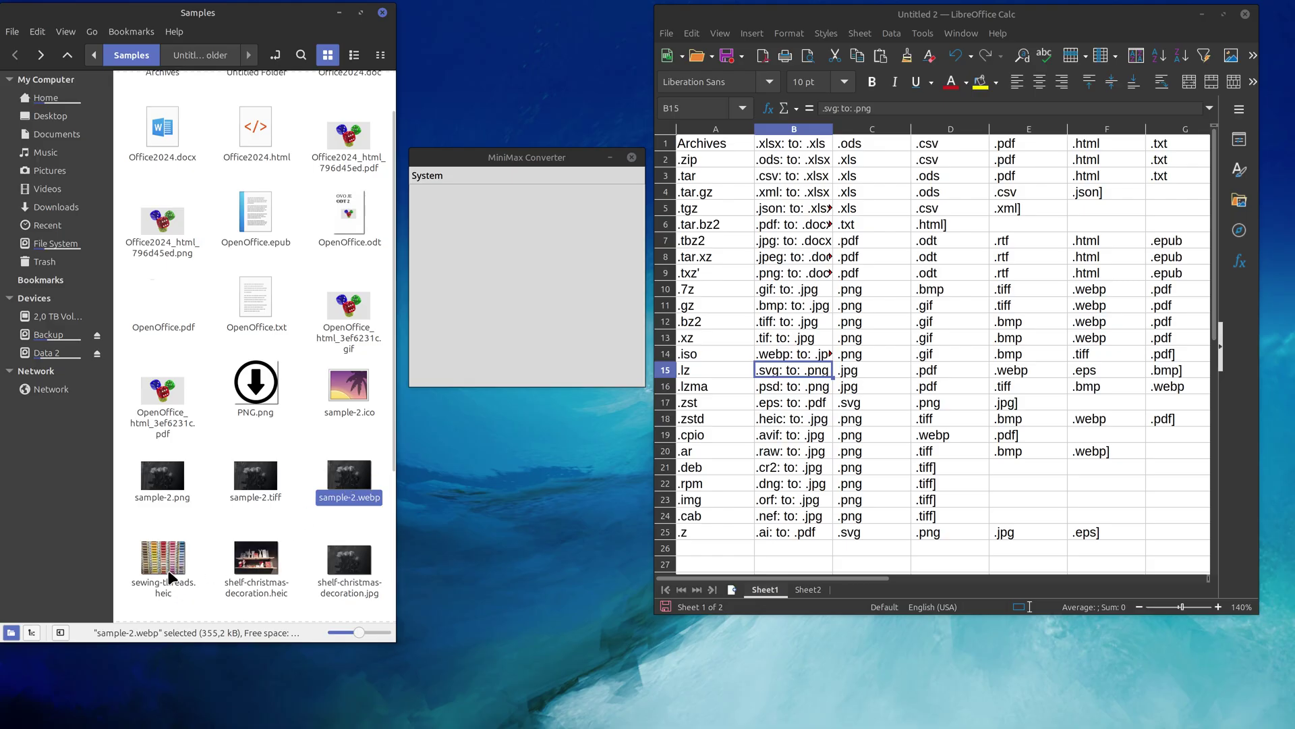
key("ctrl+c")
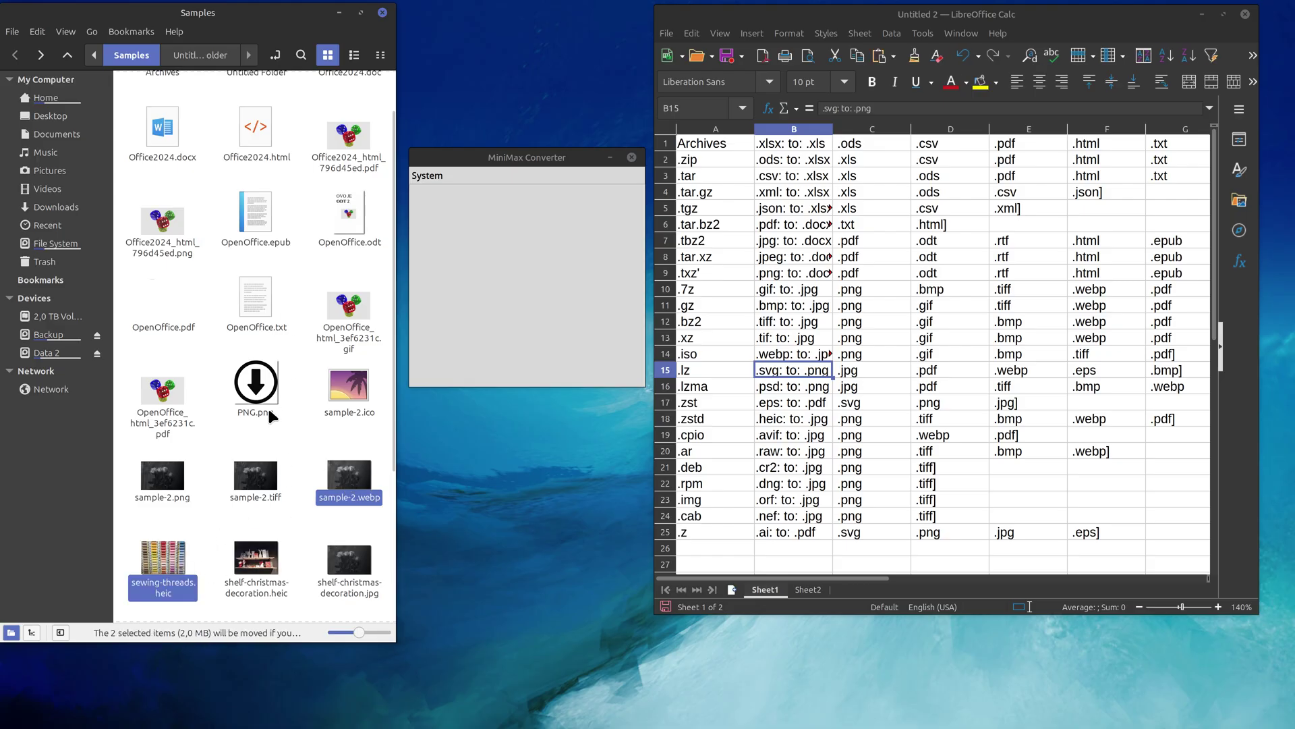
scroll(256, 111, "up", 1)
double_click(243, 110)
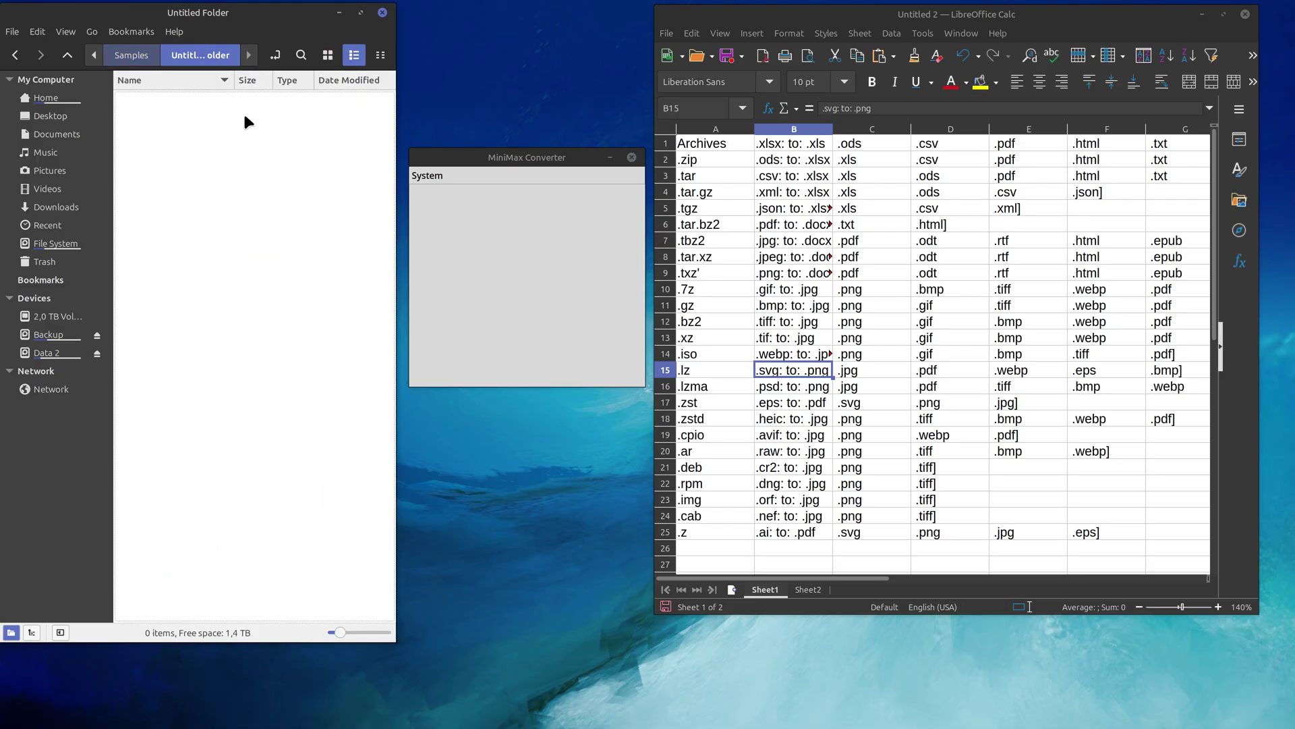
key("ctrl+v")
left_click(227, 194)
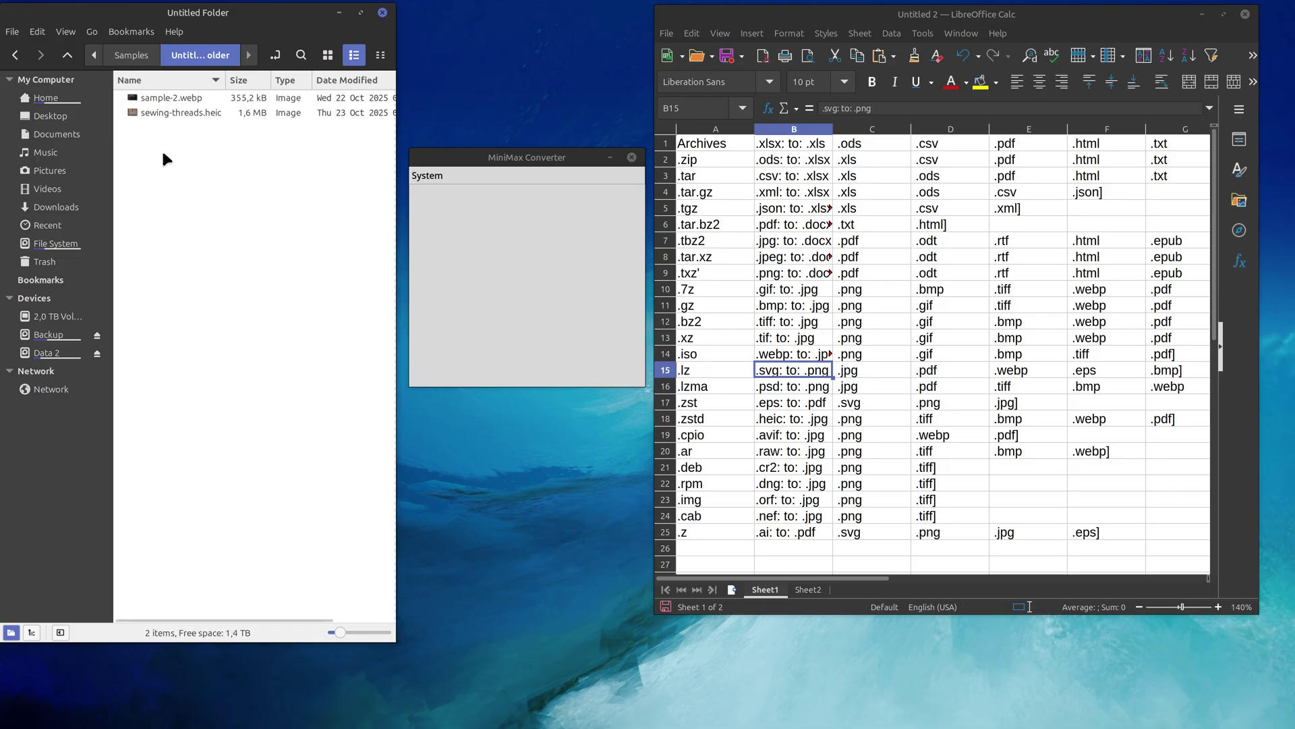
Convert sample-2.webp to .jpg in MiniMax Converter and delete the original file.
left_click_drag(171, 99, 641, 310)
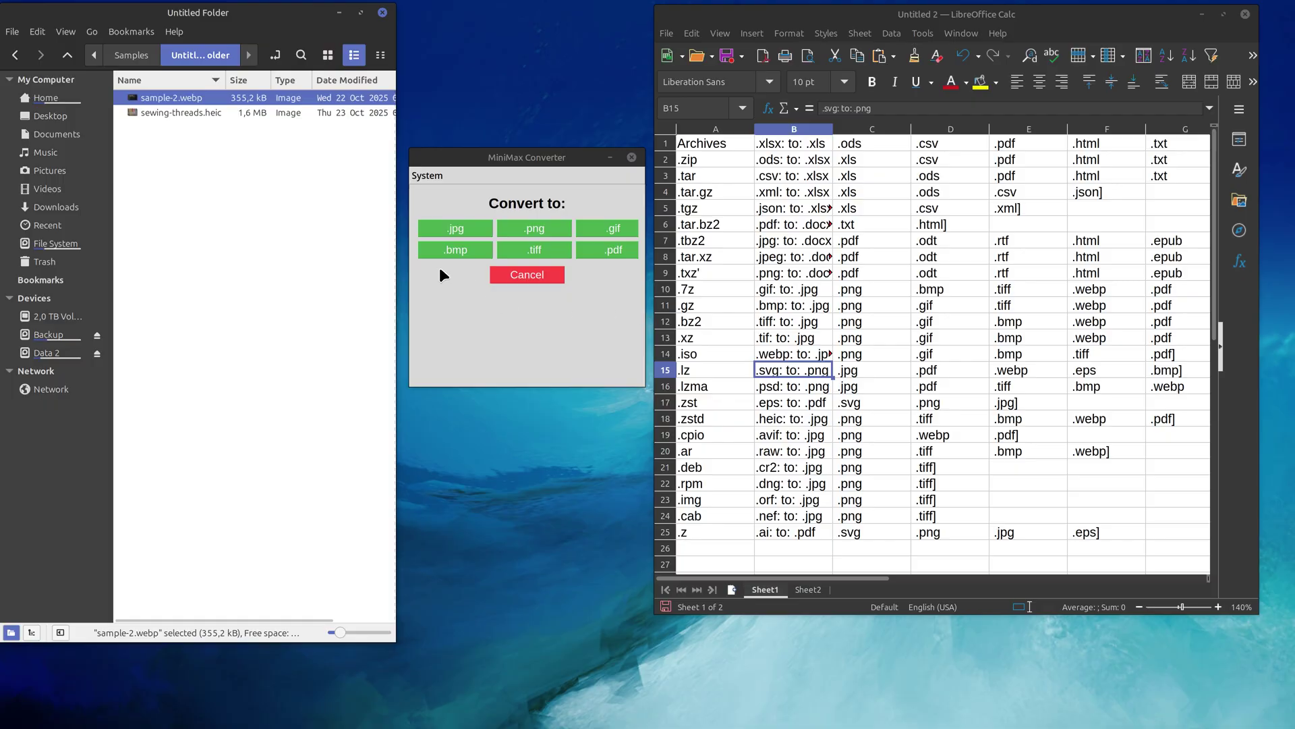
left_click(447, 228)
left_click(488, 273)
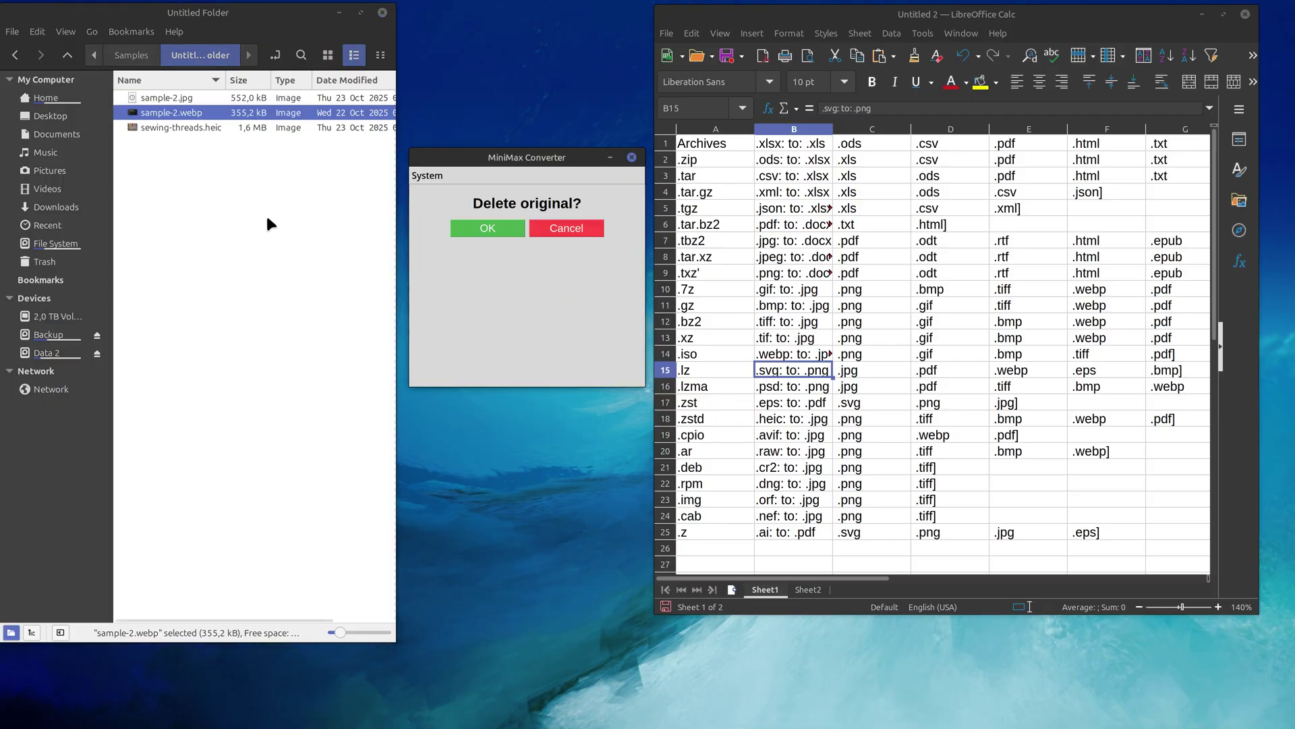
left_click(484, 227)
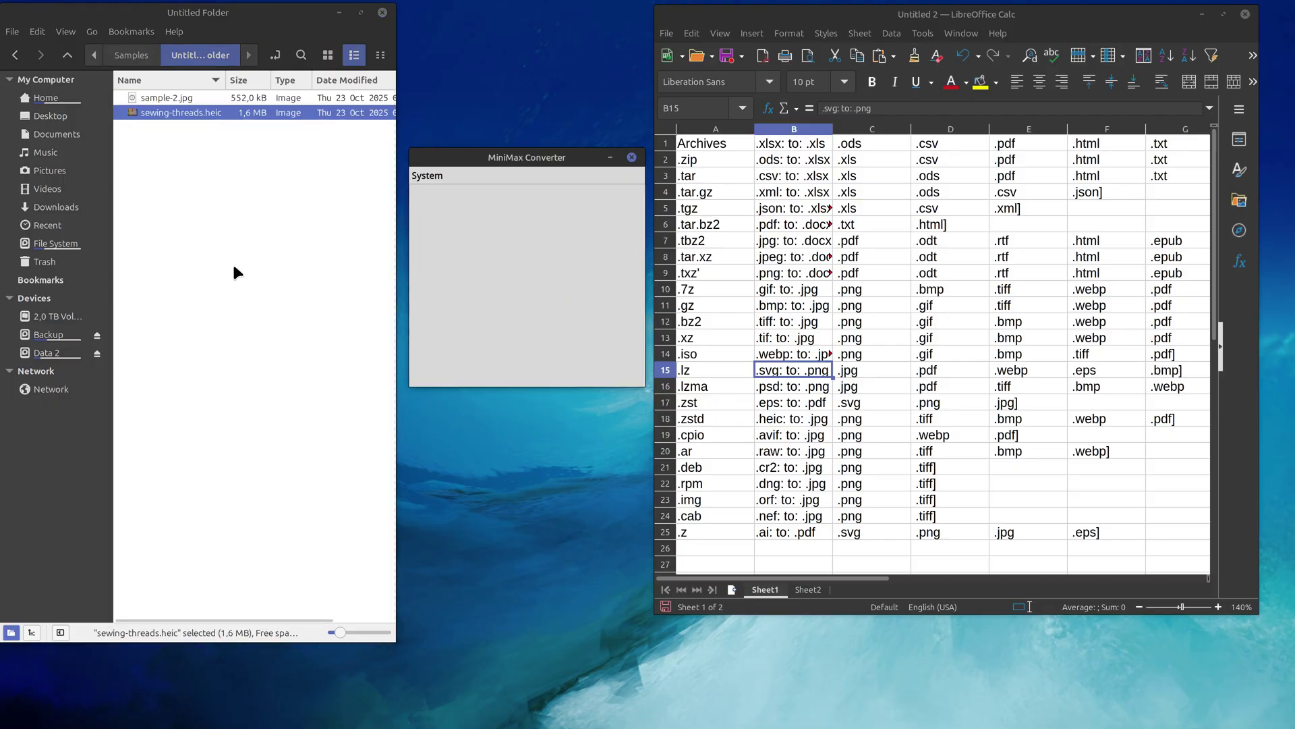
Convert sample-2.jpg to .html at quality 85.
left_click_drag(175, 97, 626, 294)
left_click(555, 245)
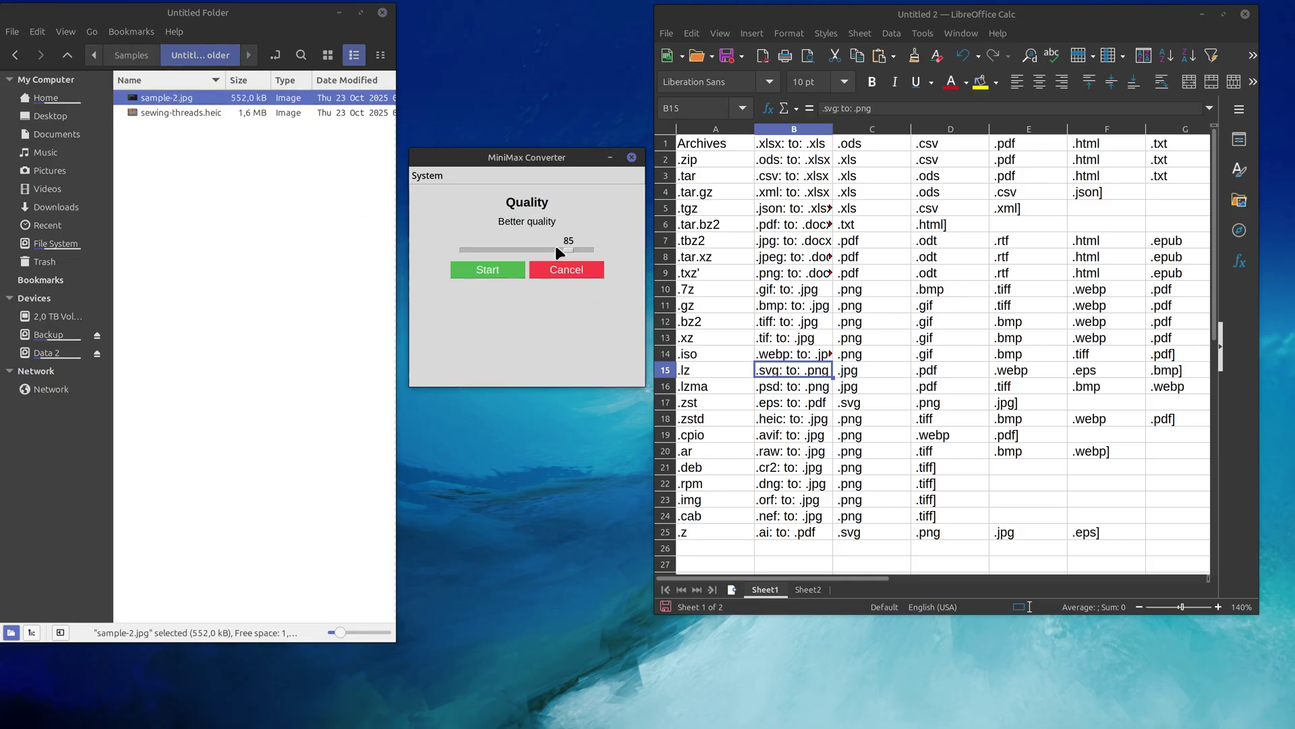
left_click(507, 272)
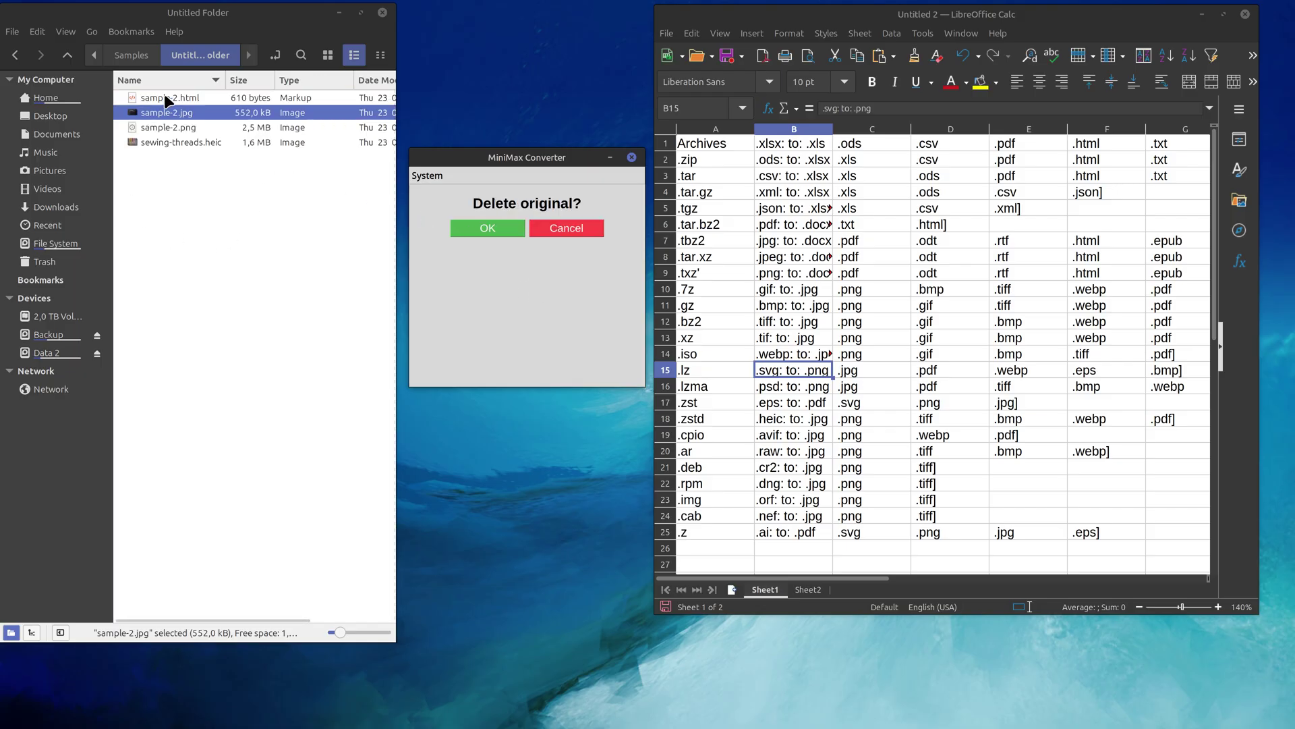
View sample-2.html in Firefox, close the browser, and agree to delete the original sample-2.jpg.
left_click(169, 100)
right_click(190, 101)
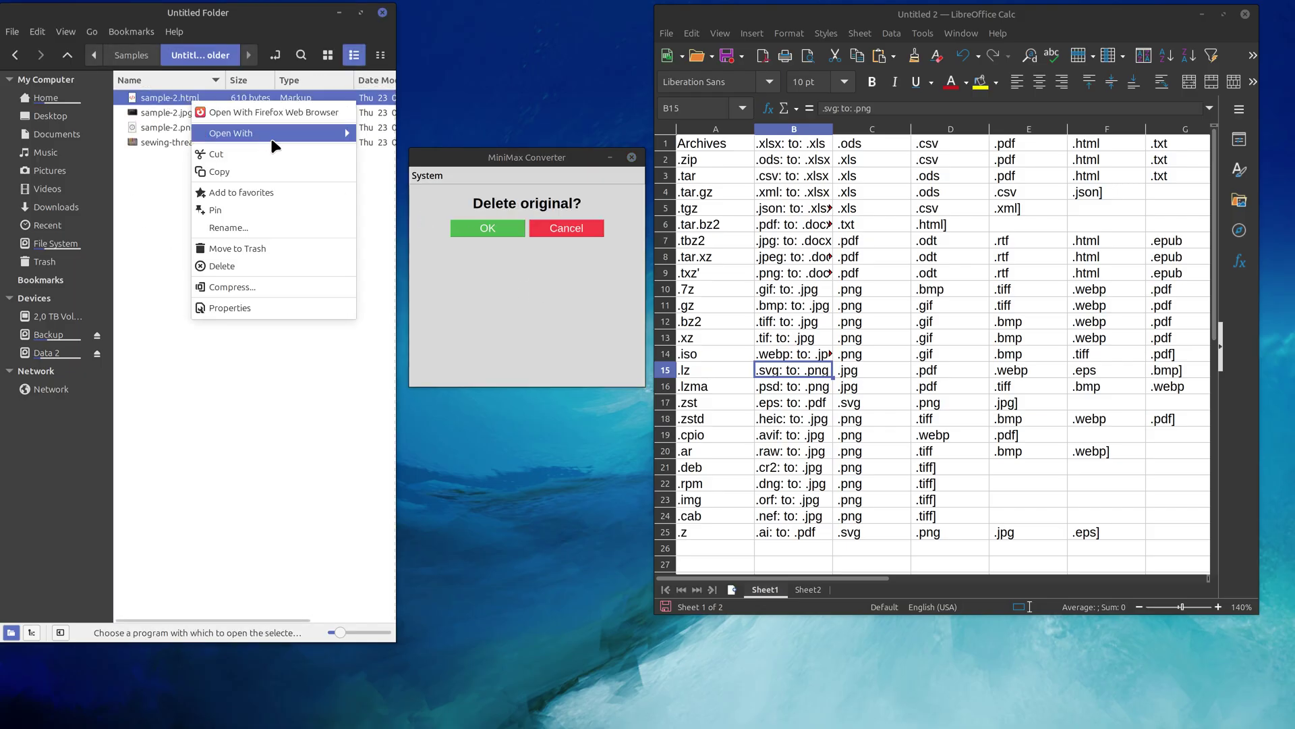
mouse_move(285, 139)
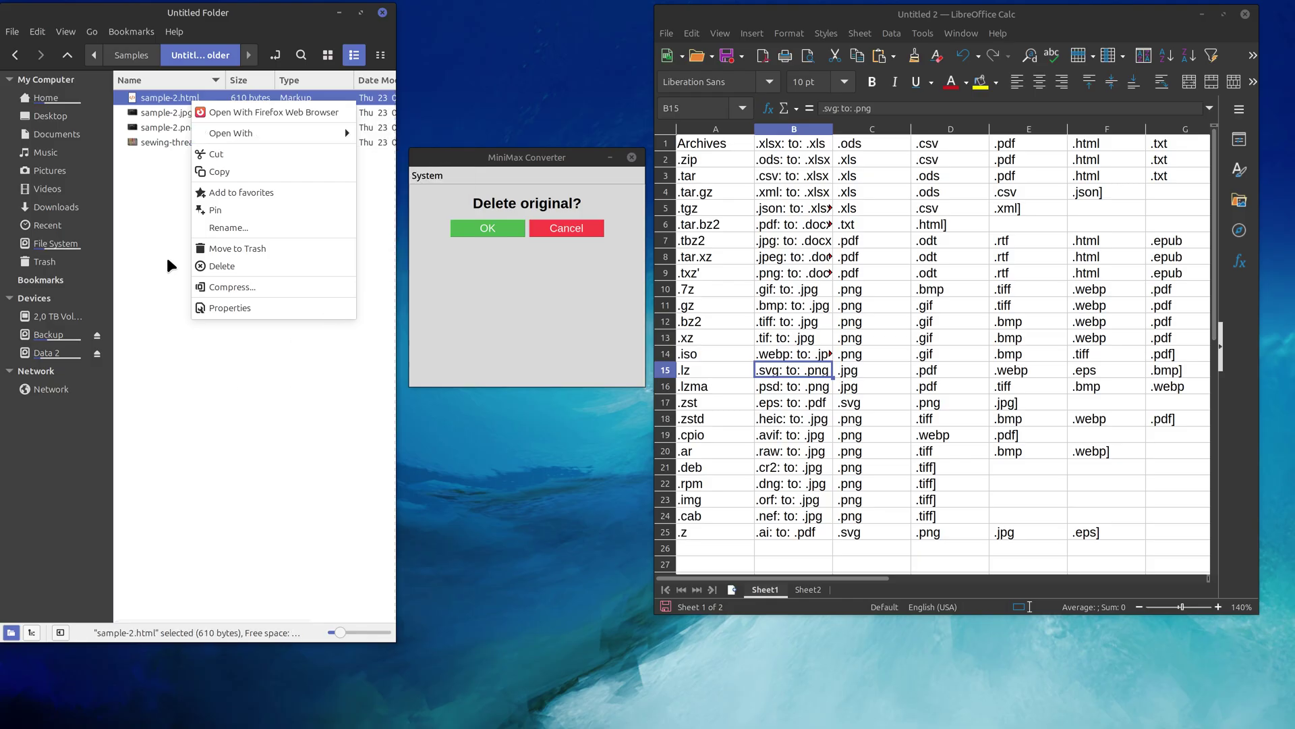
left_click(166, 254)
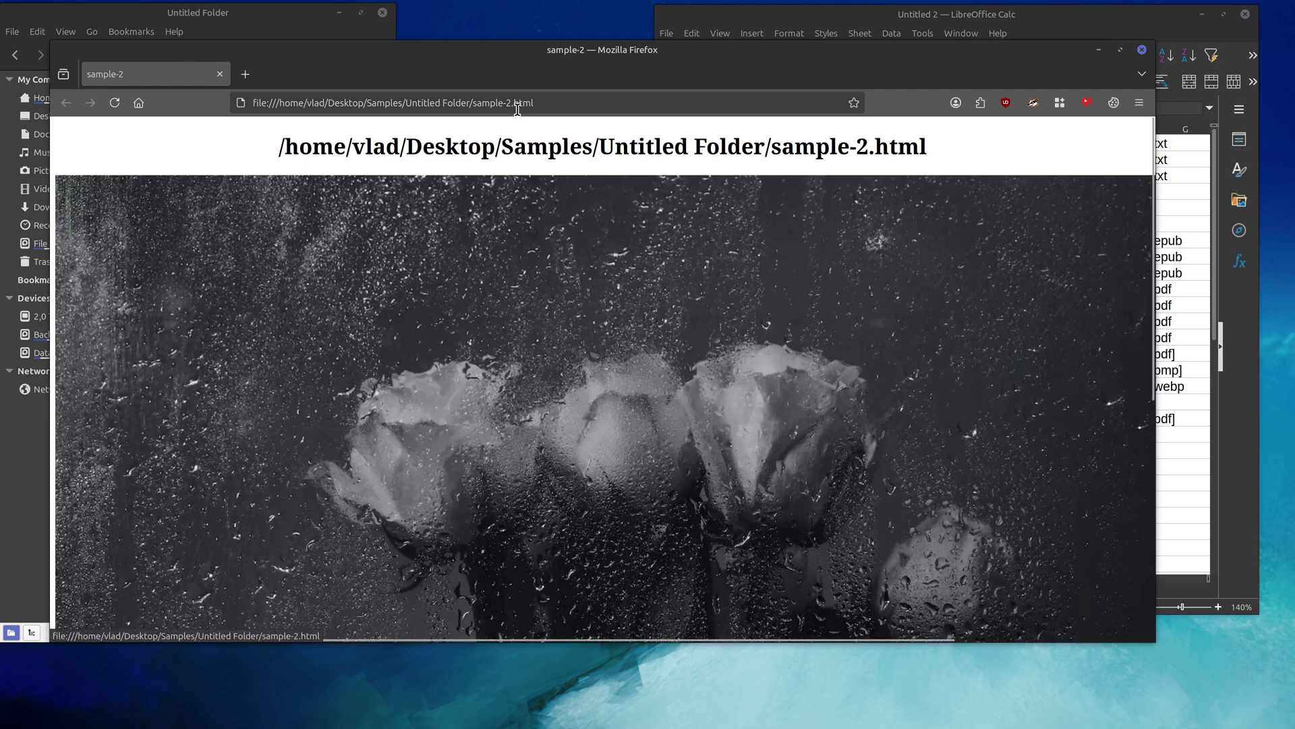
left_click(1143, 51)
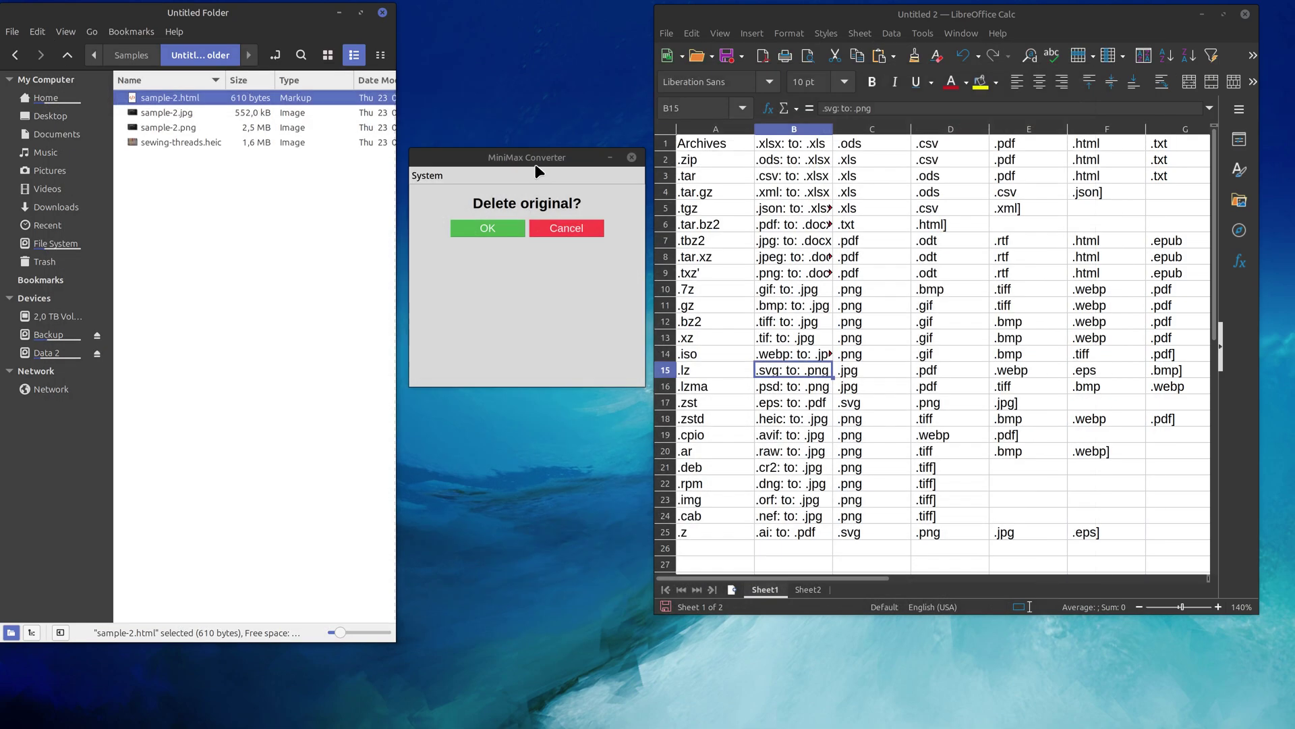
left_click(236, 243)
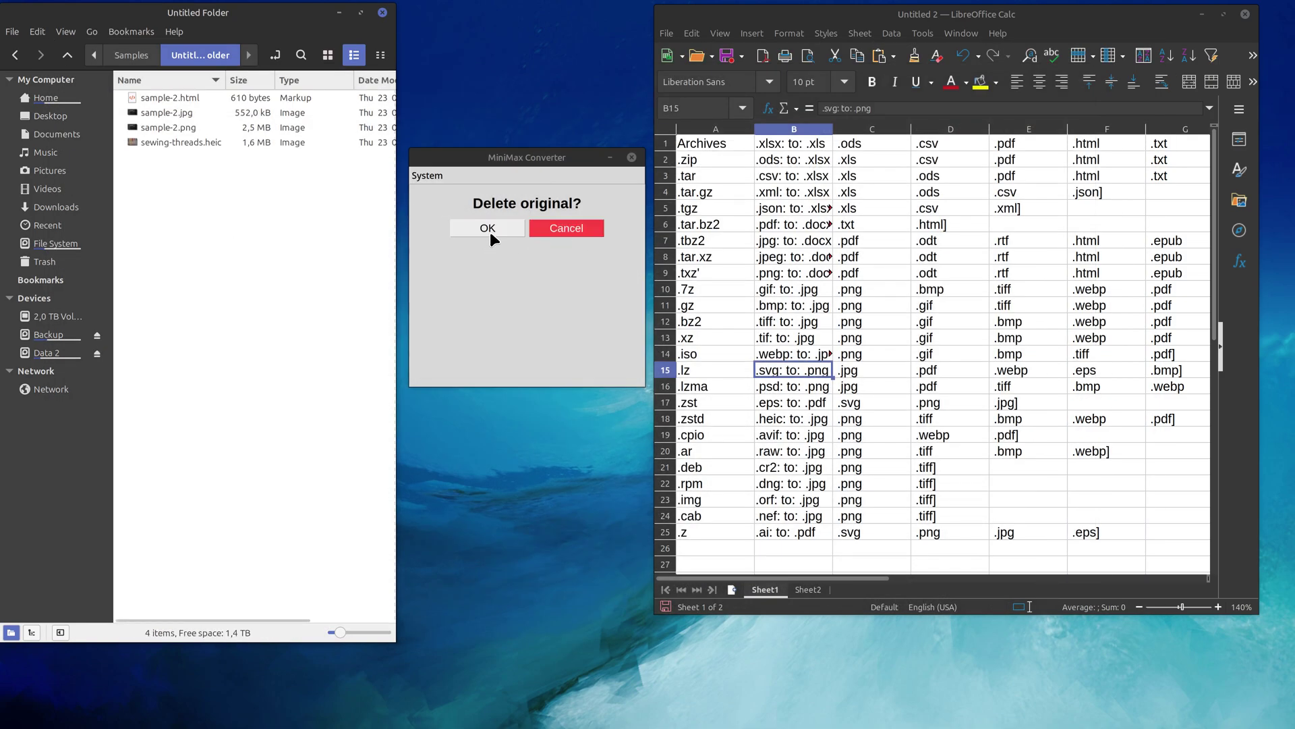
left_click(491, 230)
Try to convert sample-2.html to another format at quality 85.
left_click_drag(168, 98, 479, 277)
left_click(528, 250)
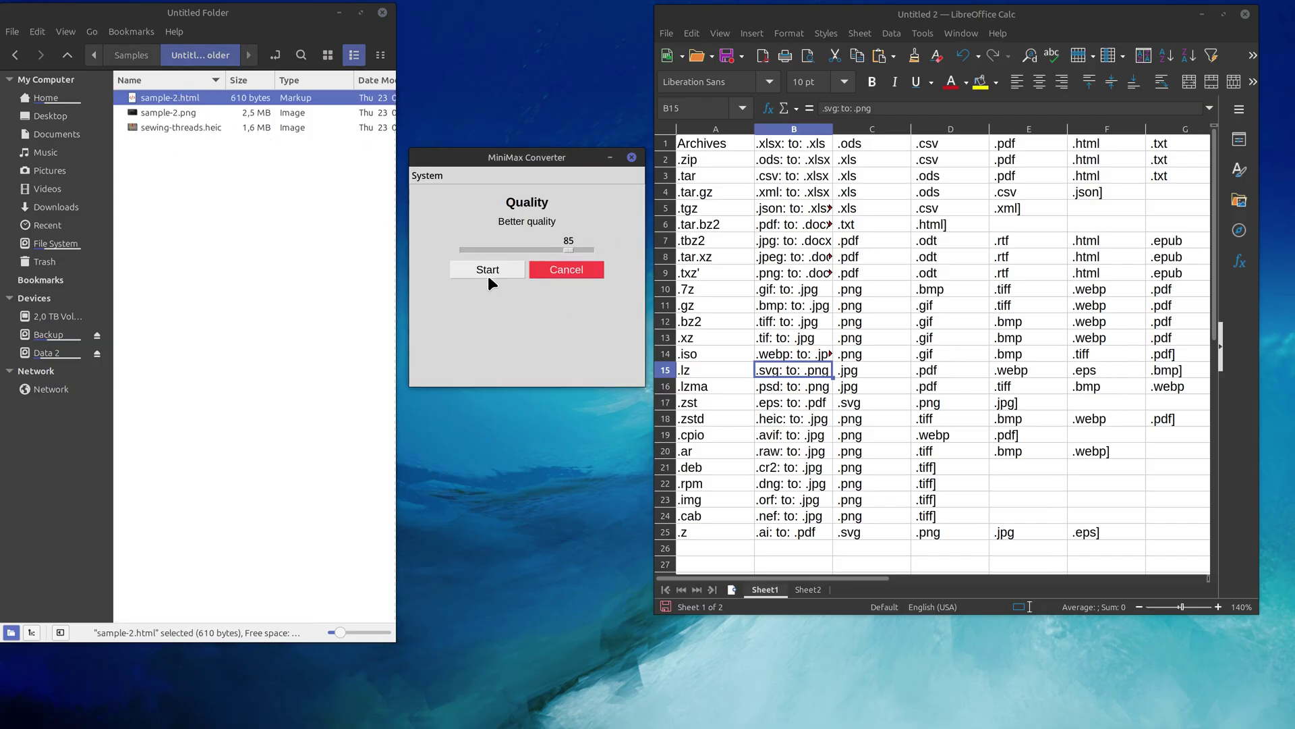
left_click(488, 272)
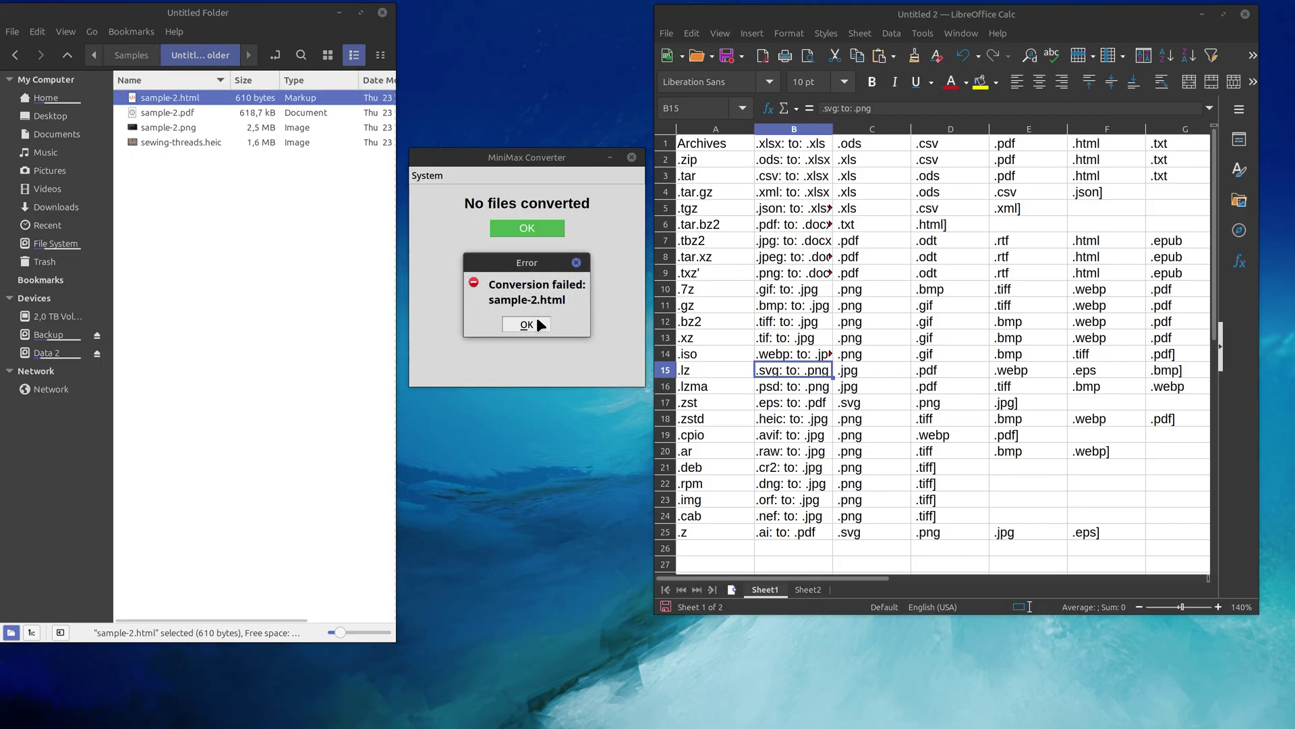
left_click(538, 323)
left_click(526, 229)
left_click(212, 249)
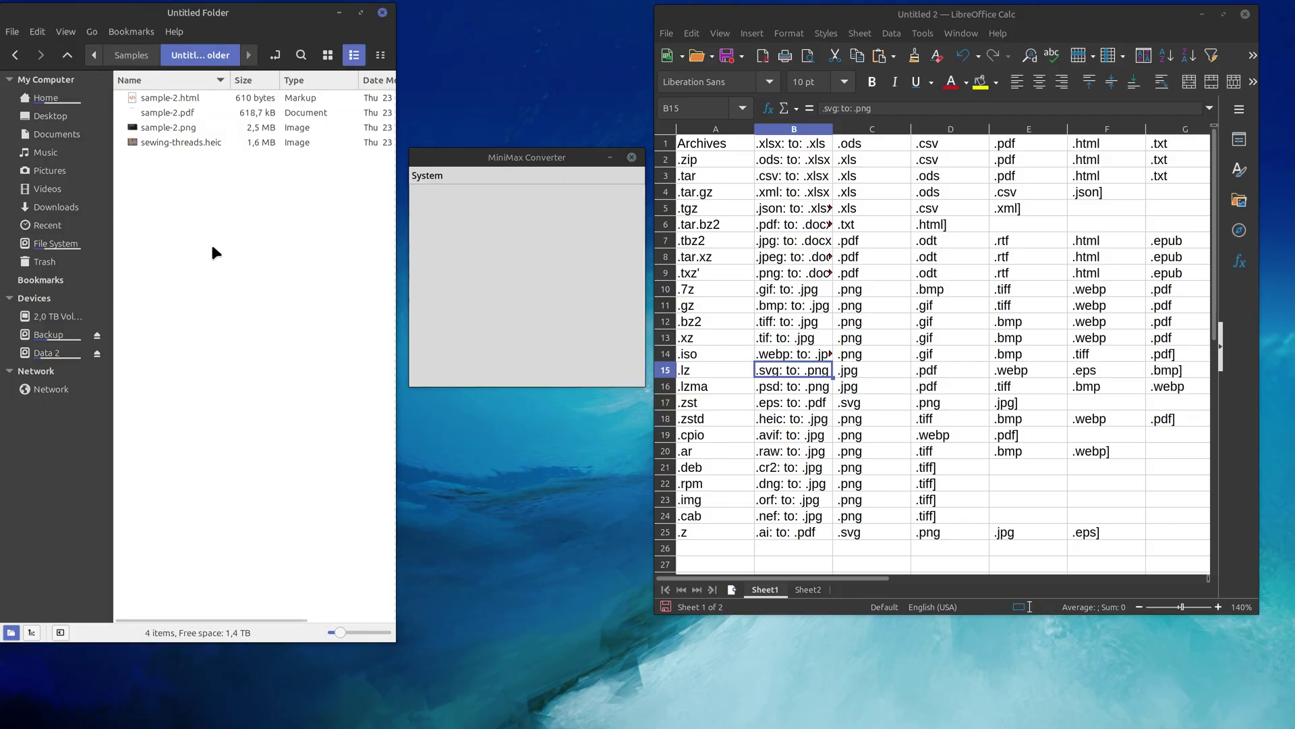
Open sample-2.pdf in the document viewer to check its content and close it.
double_click(176, 113)
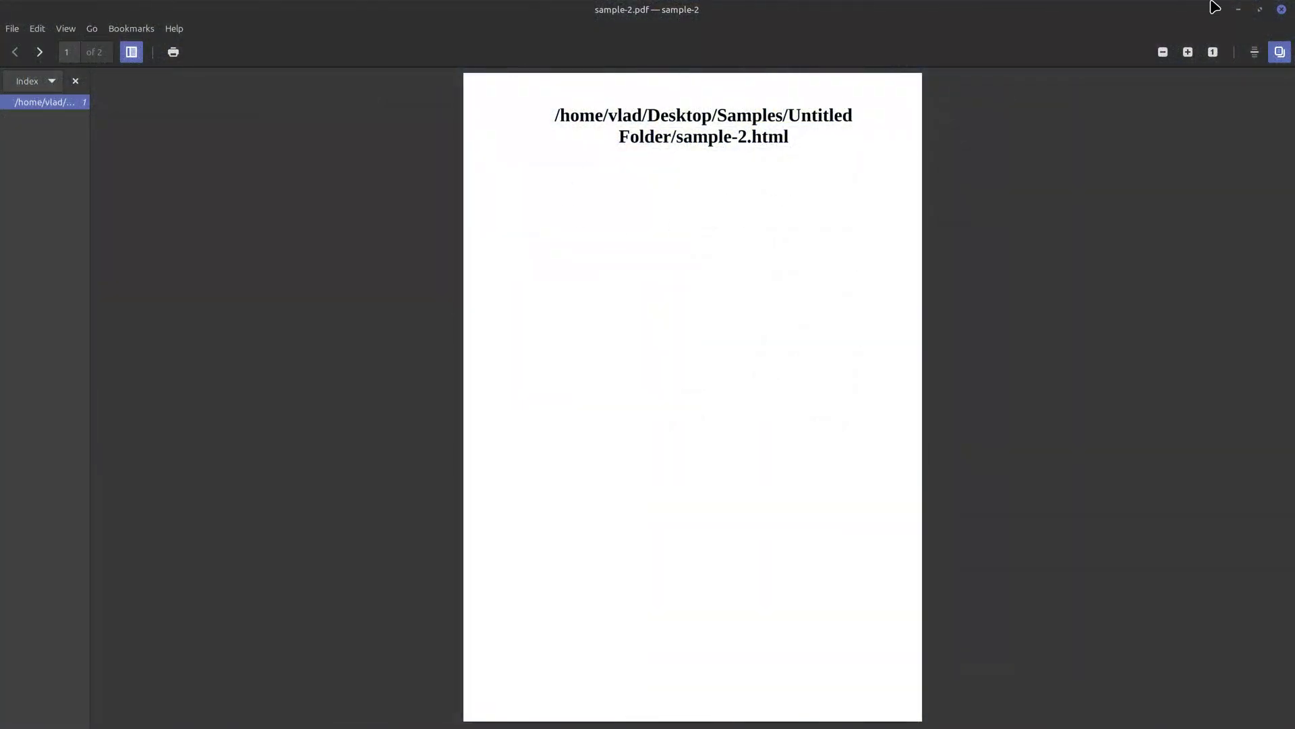
left_click(1281, 10)
left_click(205, 116)
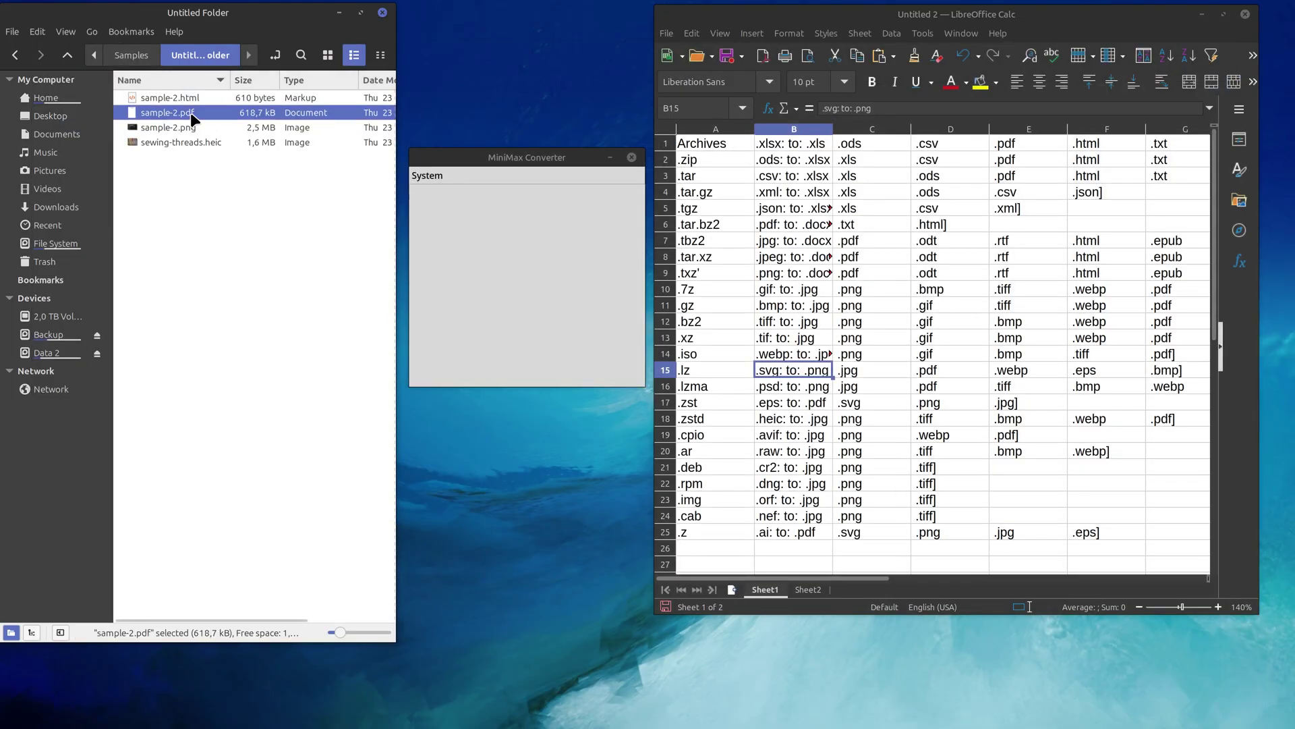
Convert sample-2.png to an uncompressed .ico with Mac sizes (16-1024), keeping the original file.
left_click_drag(186, 112, 557, 264)
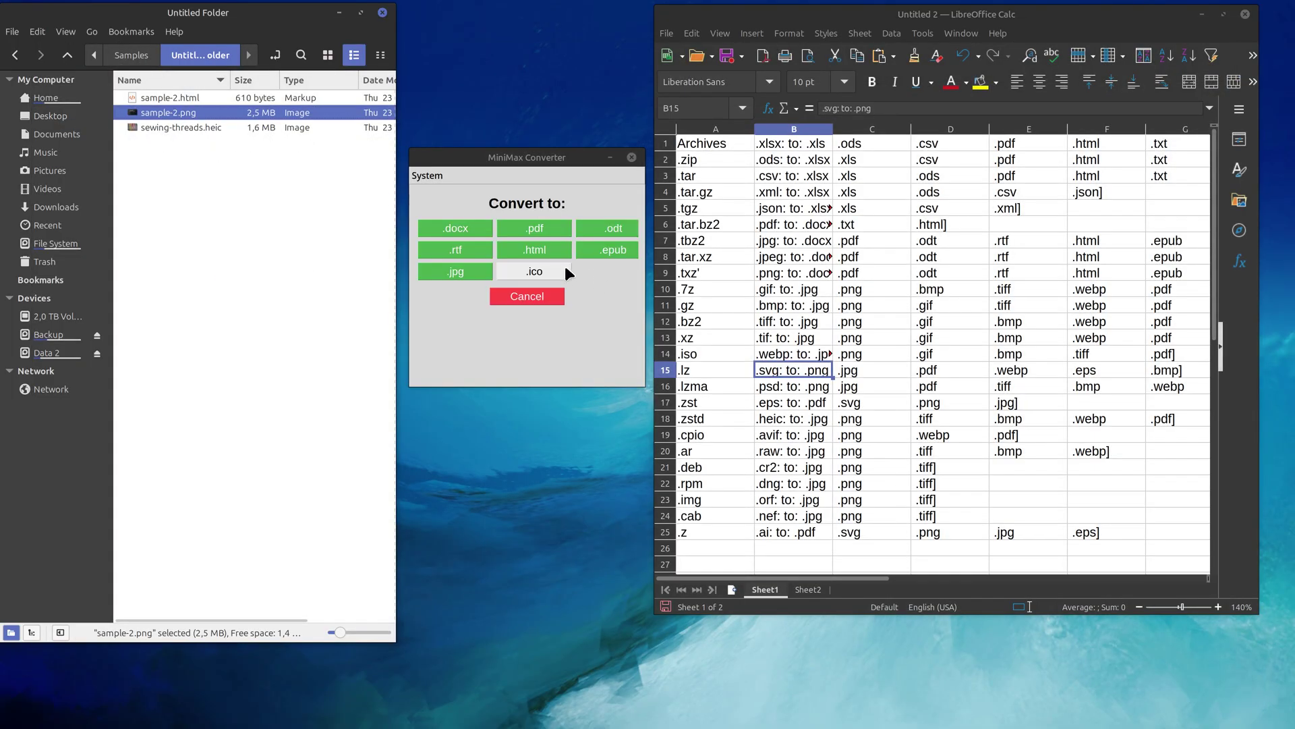
left_click(536, 272)
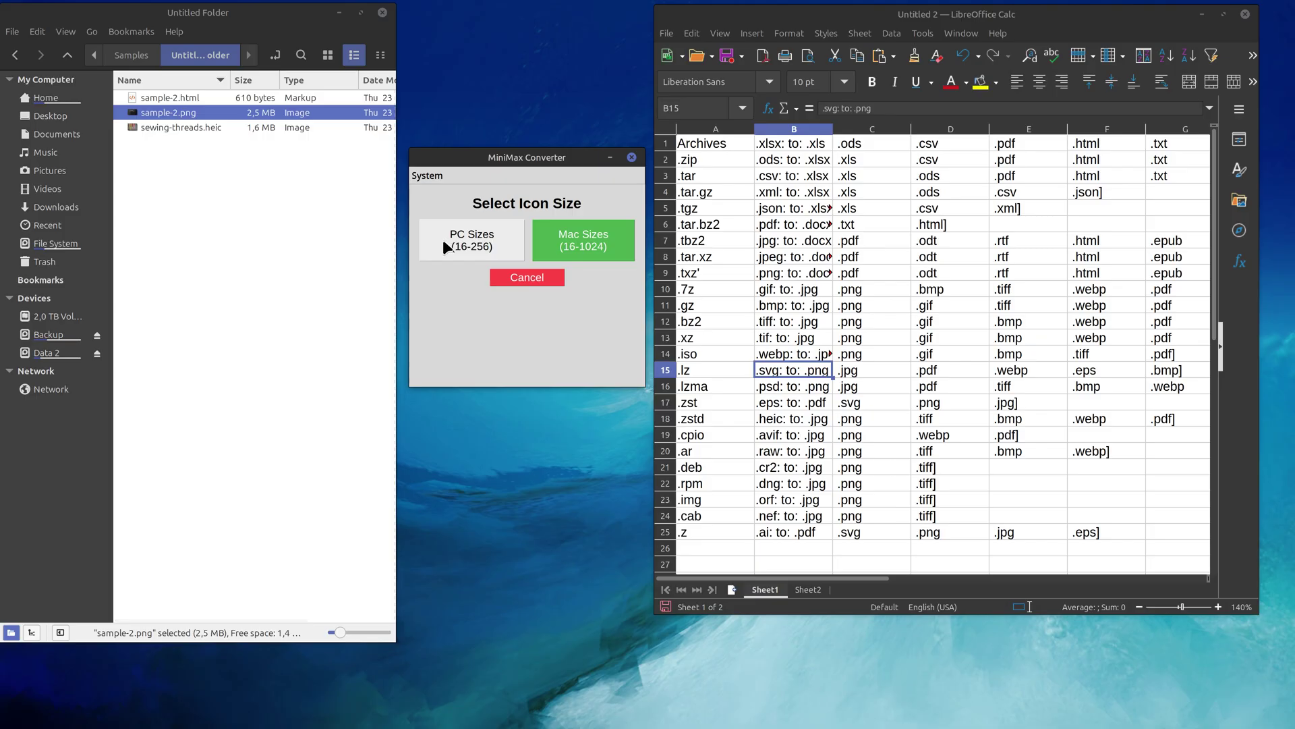
left_click(582, 248)
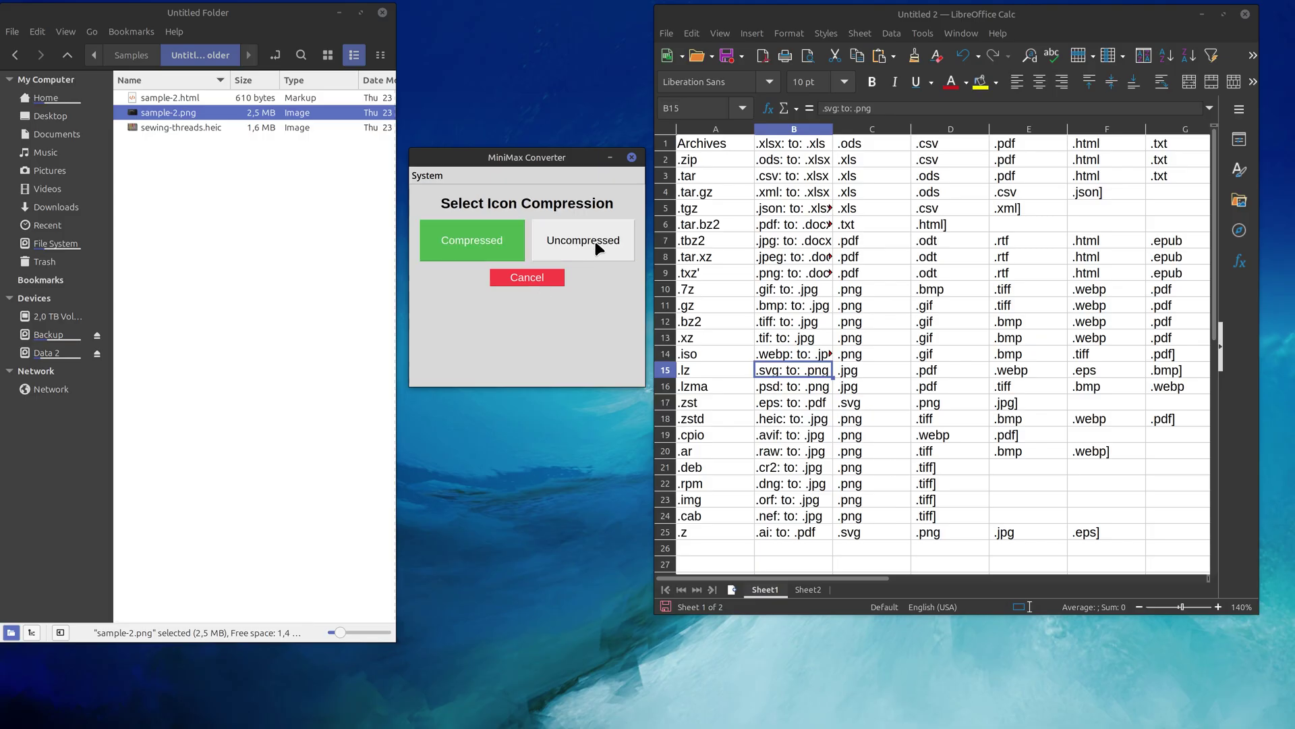
left_click(549, 261)
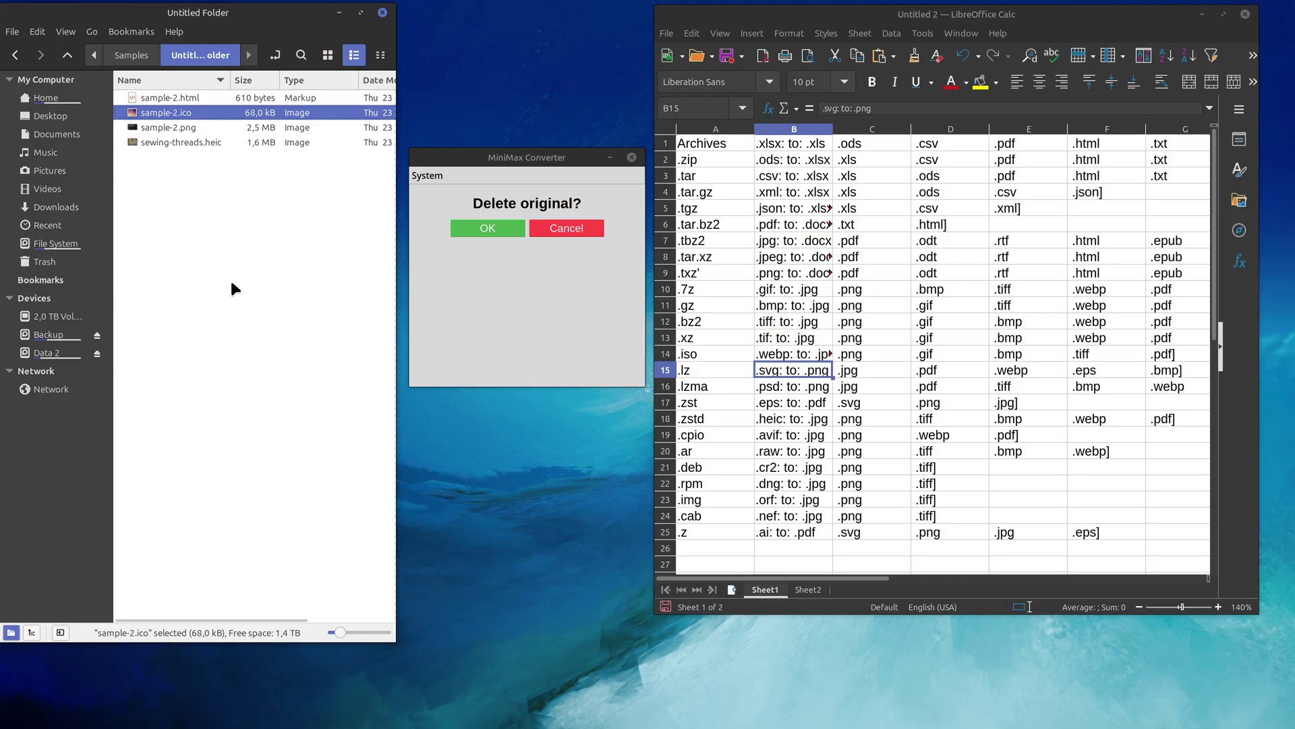
left_click(557, 232)
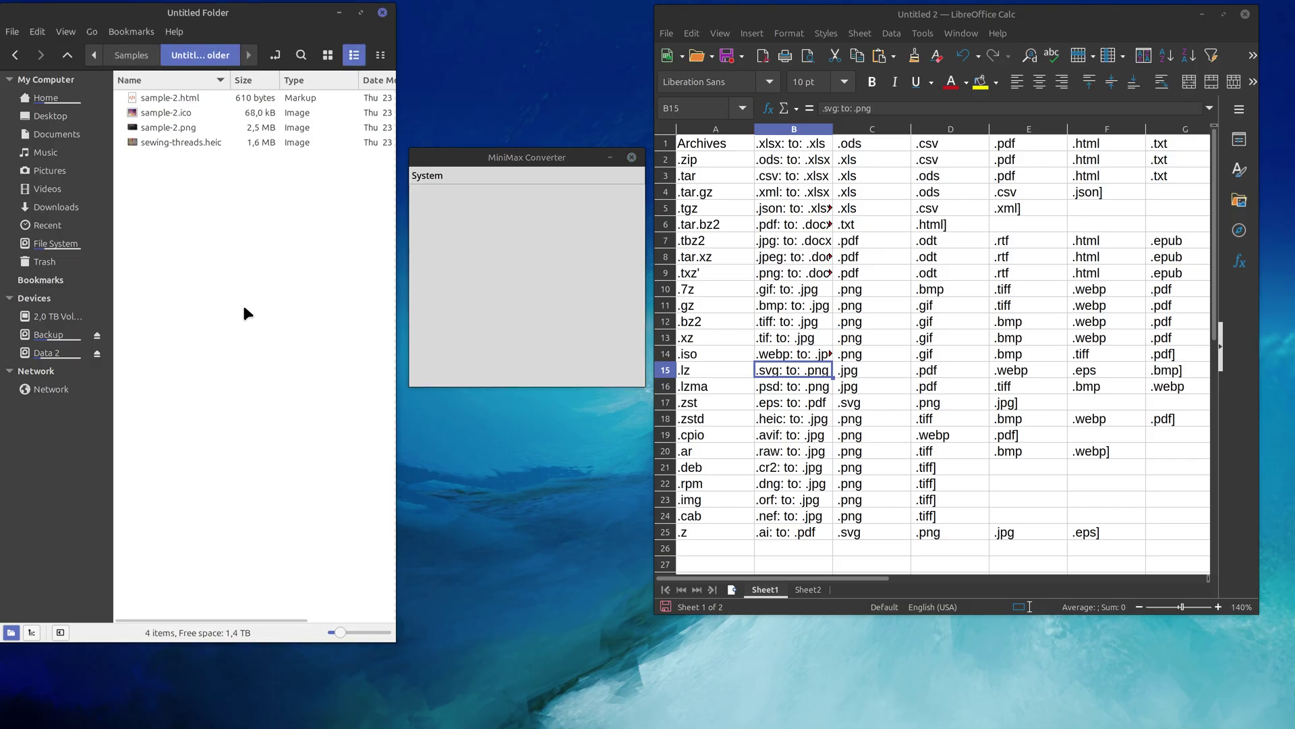
Convert sewing-threads.heic to .bmp at quality 85.
left_click_drag(174, 139, 540, 246)
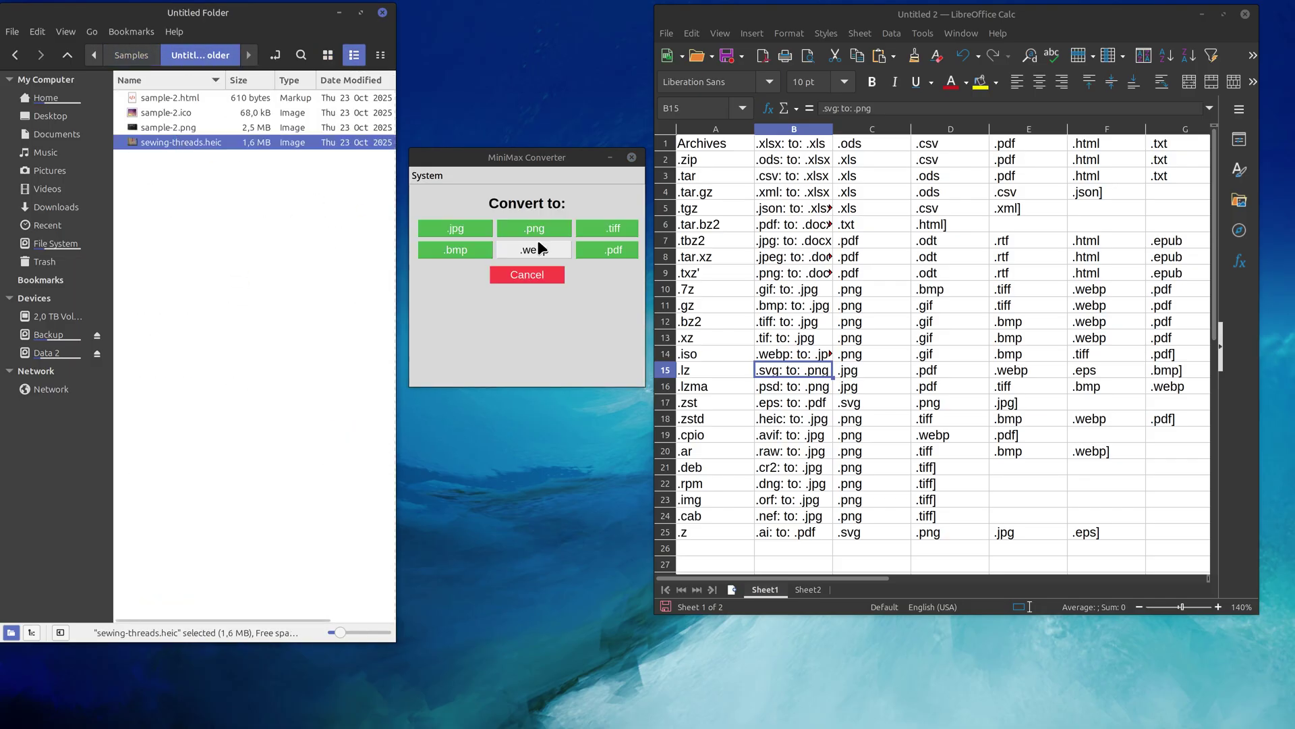
left_click(455, 250)
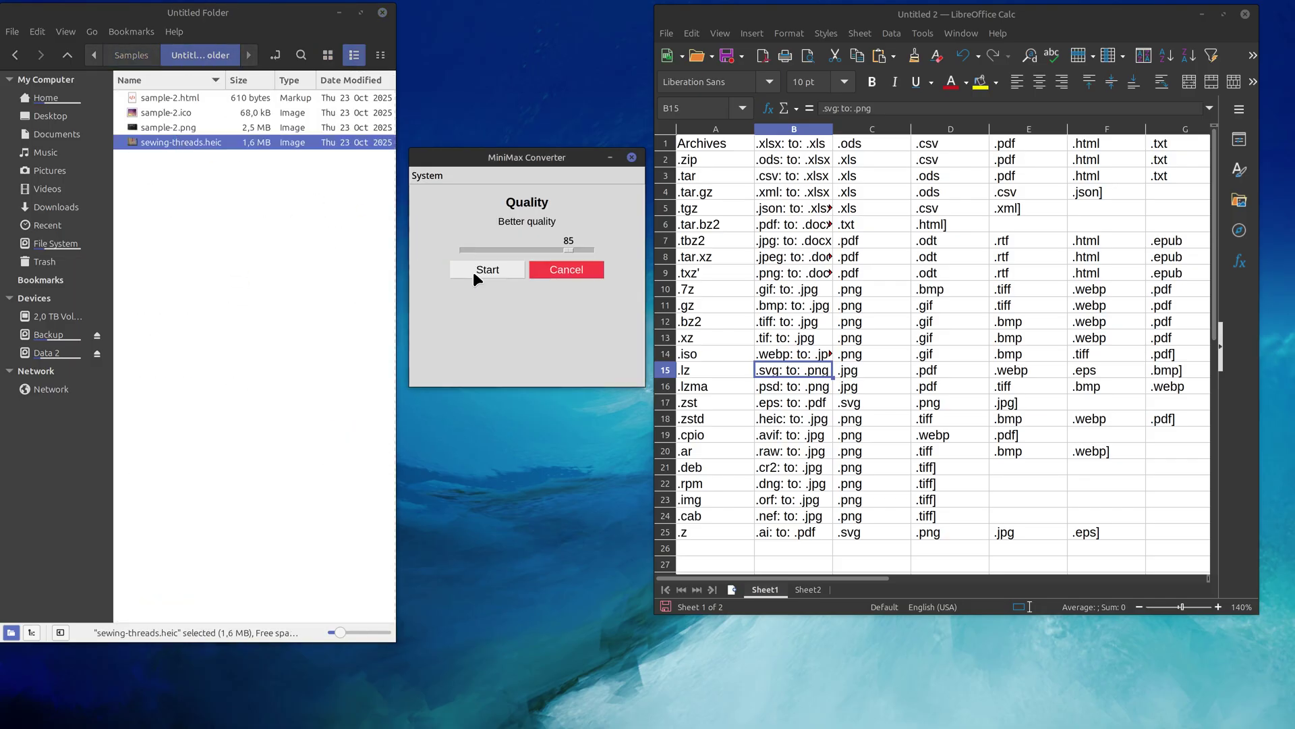
left_click(472, 271)
Preview sewing-threads.bmp in the image viewer, close it, and decline deleting the original .heic file.
left_click(217, 144)
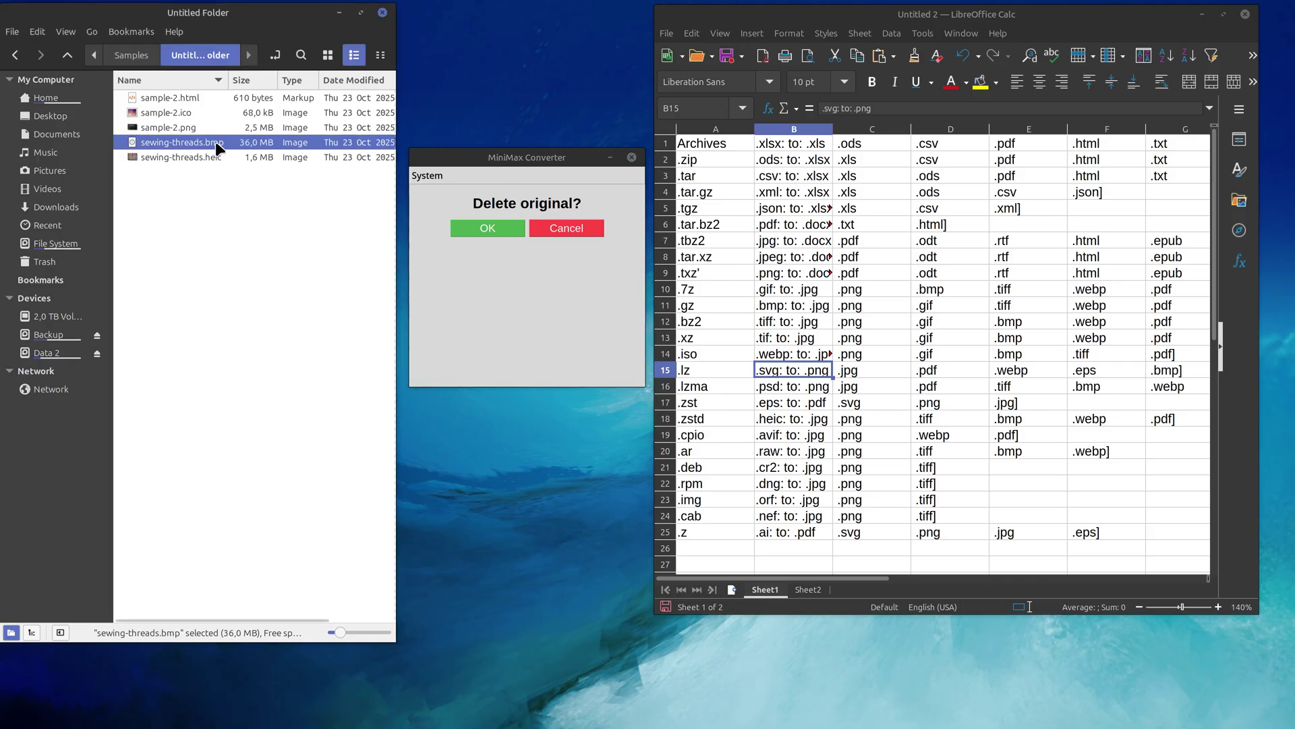
double_click(192, 146)
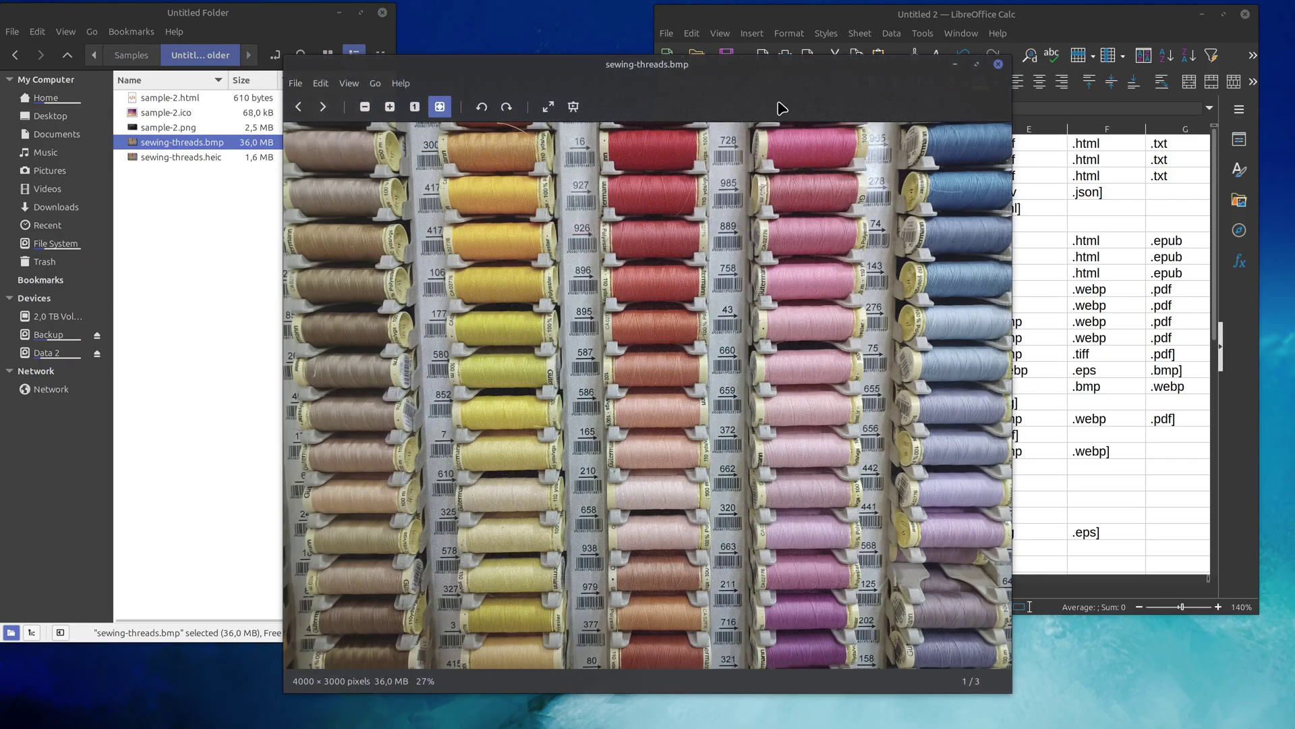
key("Escape")
left_click(298, 293)
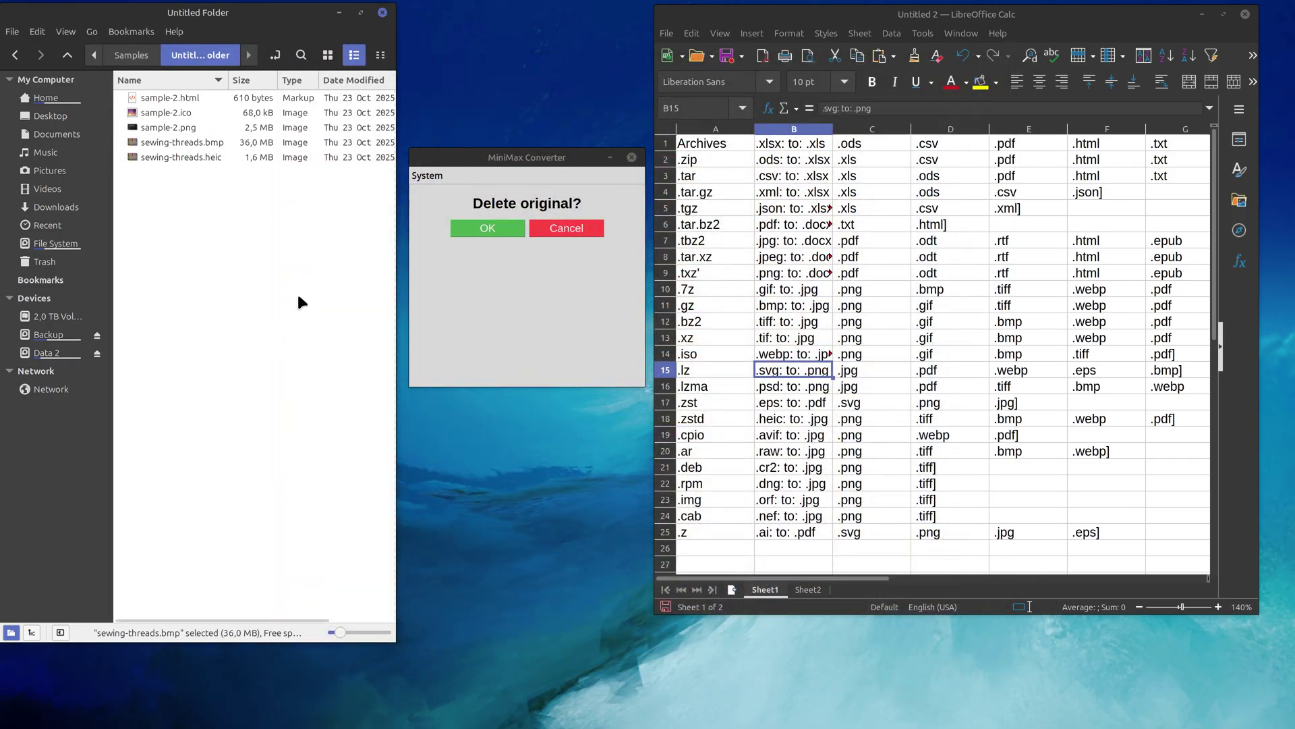
left_click(577, 231)
Try combining sewing-threads.bmp and sewing-threads.heic into one PDF, previewing the listed .bmp page.
left_click(196, 144)
key("Down")
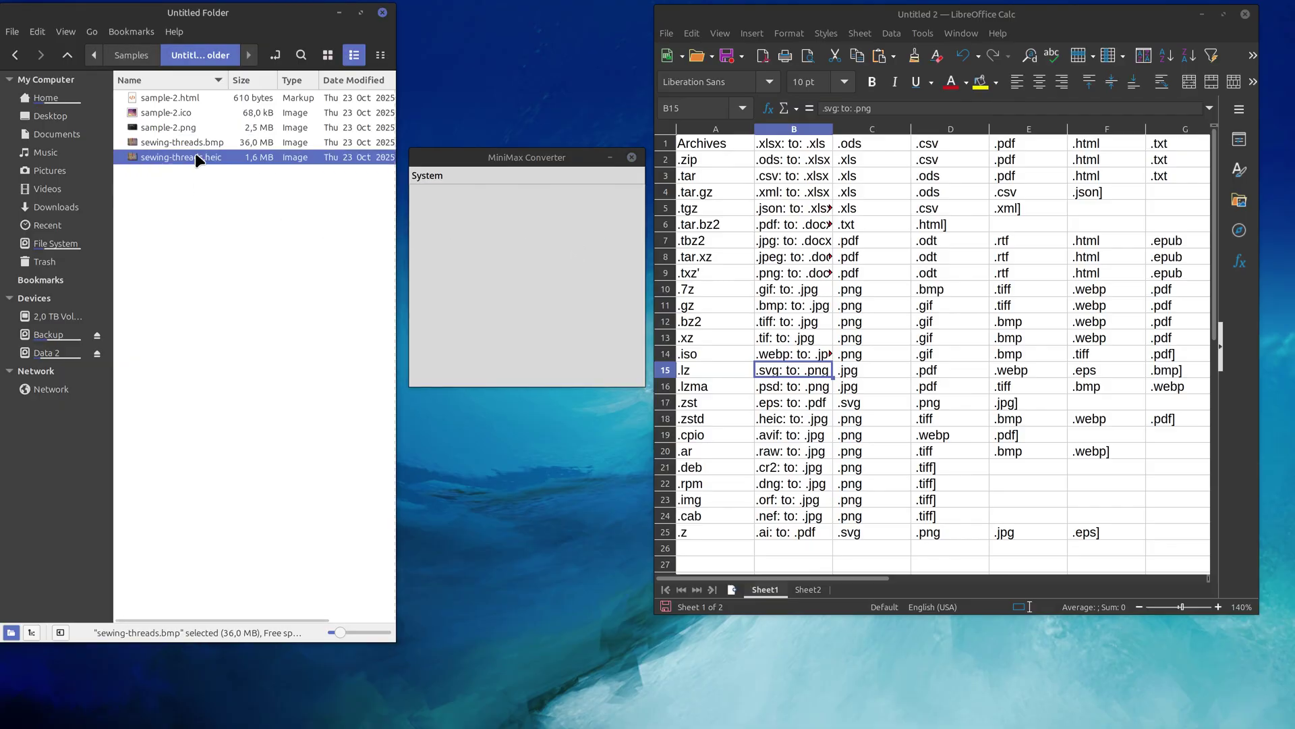
left_click(254, 145, "shift")
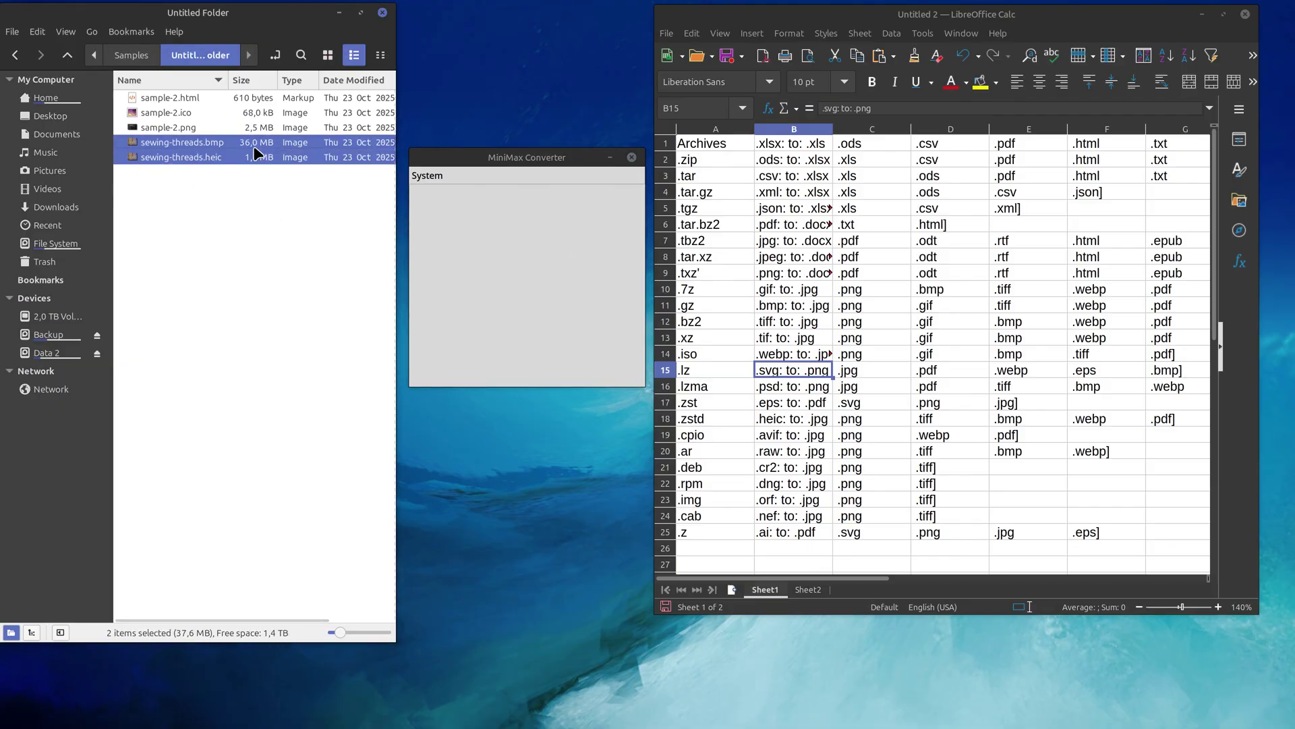
left_click_drag(201, 139, 549, 249)
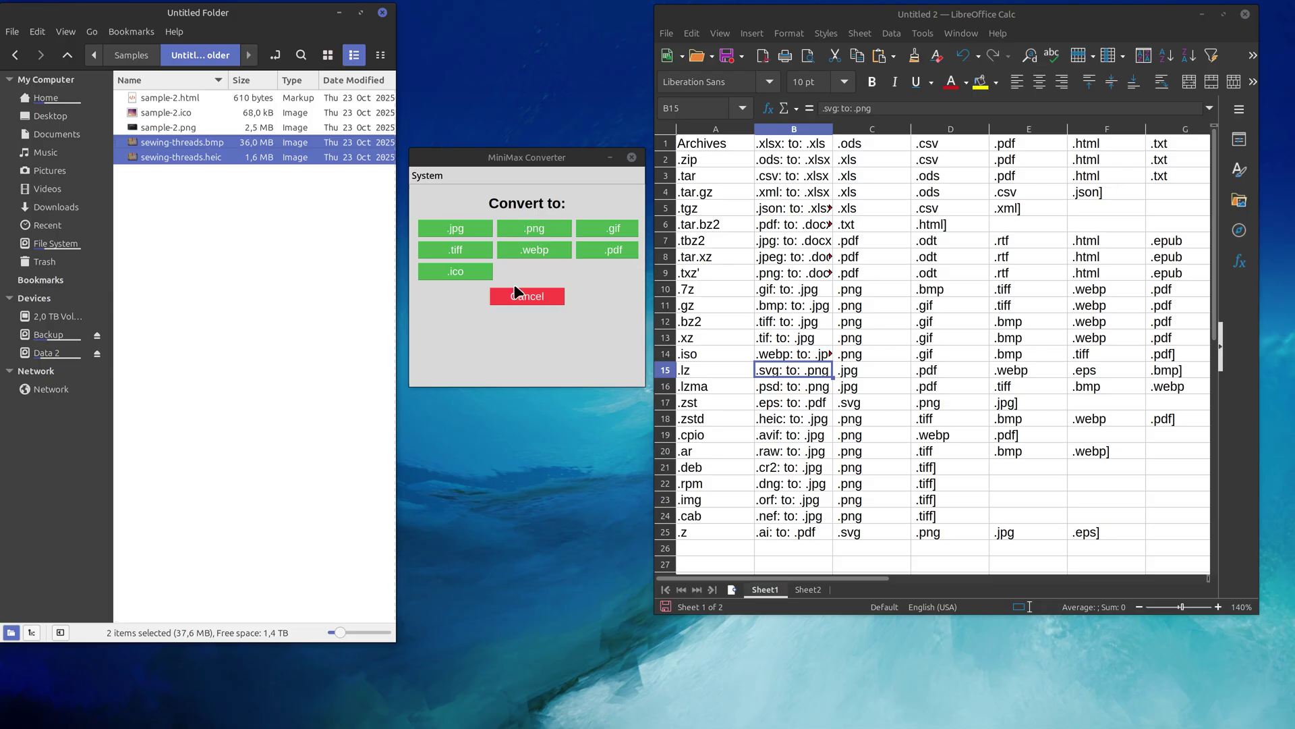
left_click(614, 253)
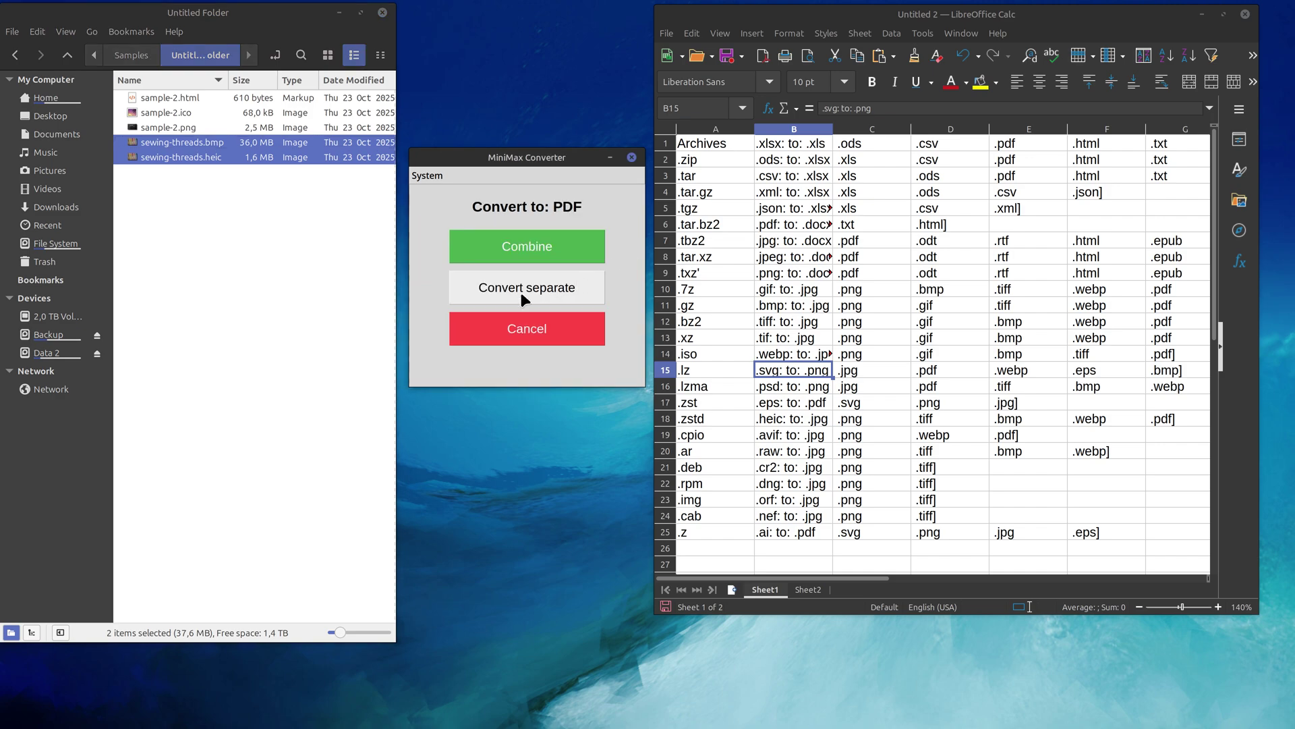
left_click(540, 244)
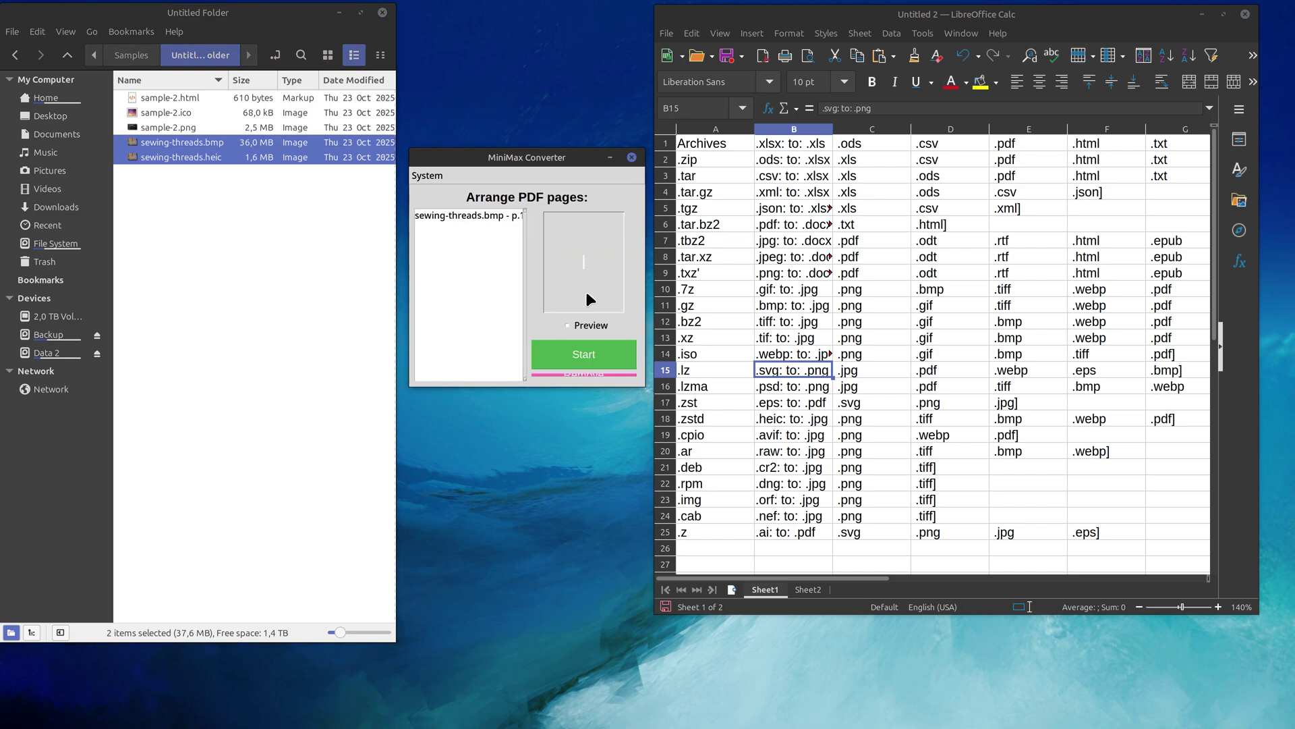
left_click(472, 216)
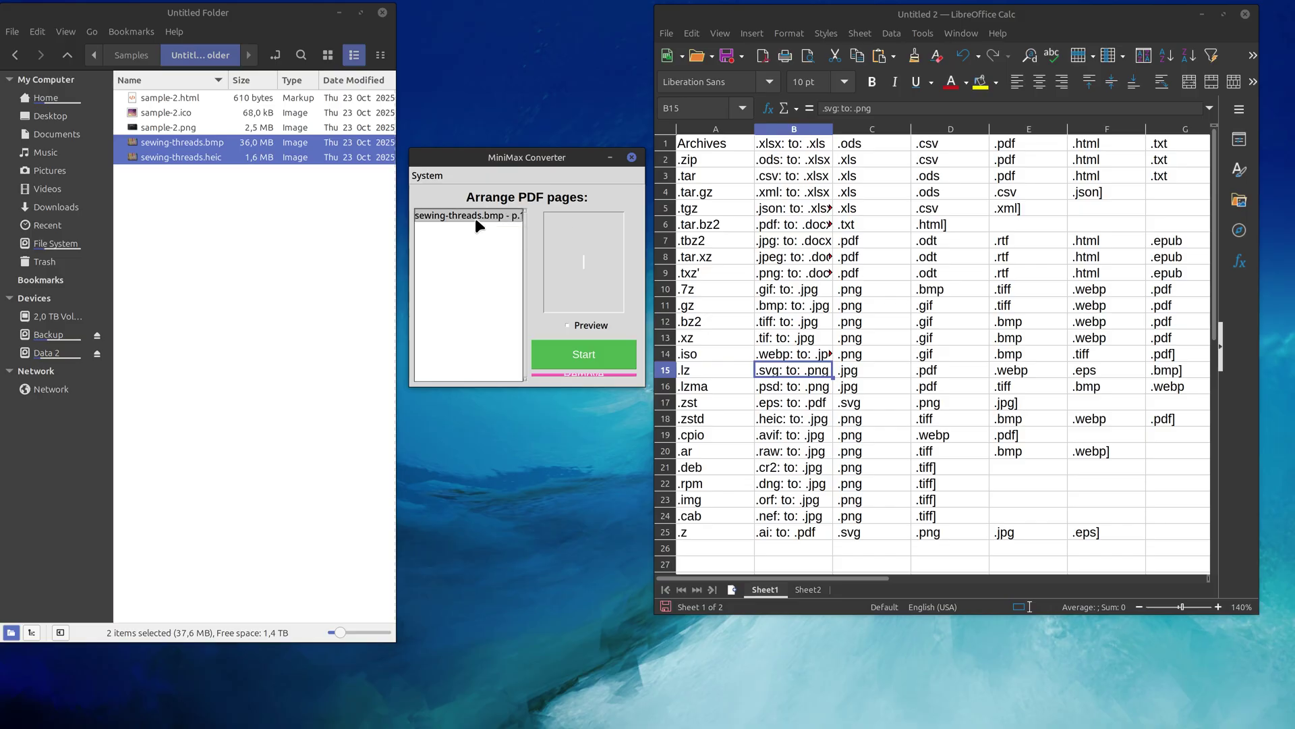
left_click(567, 325)
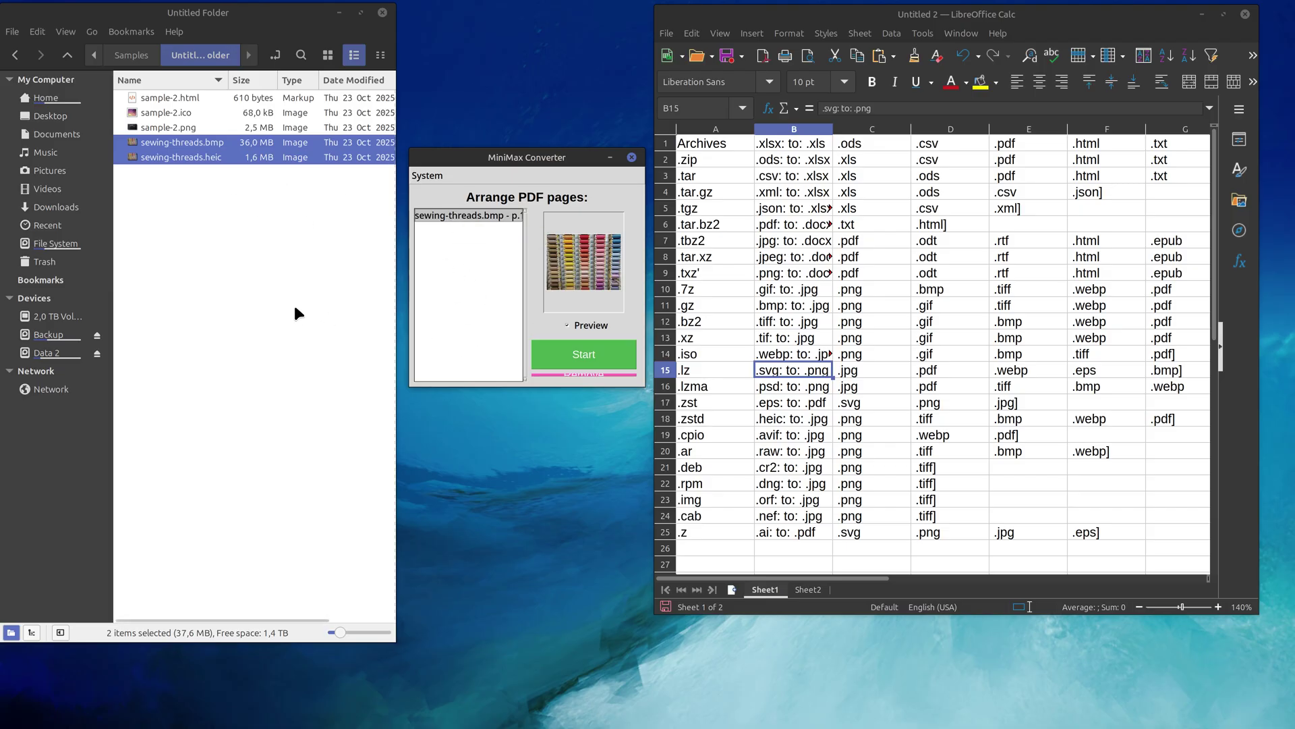
Try combining sewing-threads.heic and shelf-christmas-decoration.heic from the Samples folder into one PDF.
key("alt+Up")
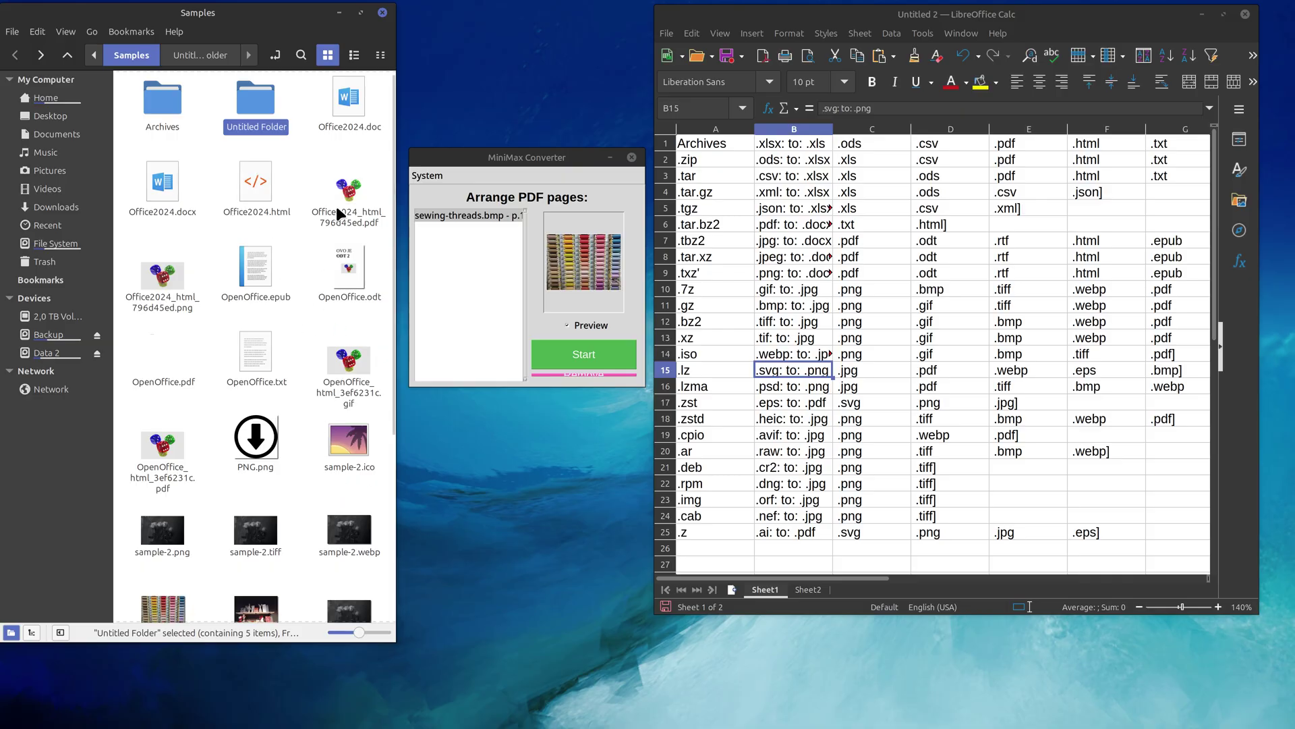
scroll(317, 256, "down", 1)
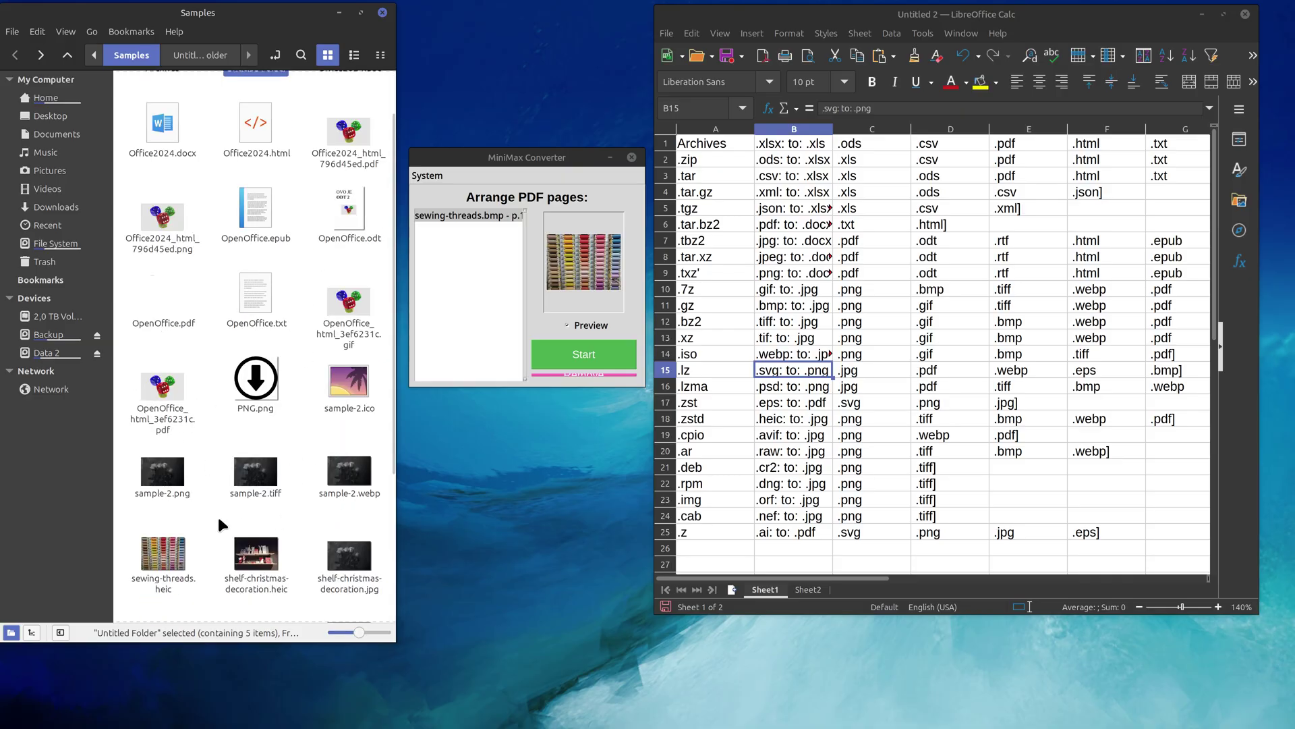
left_click_drag(176, 553, 472, 283)
left_click(262, 561)
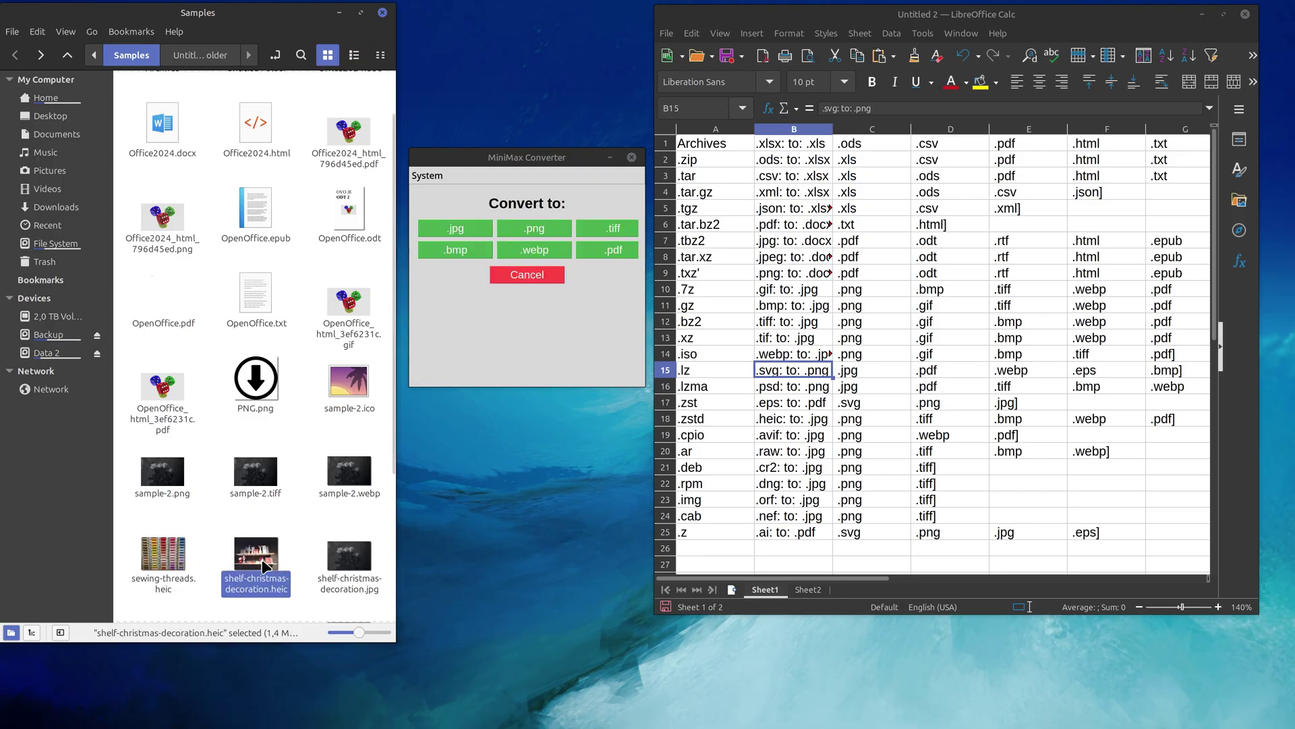
left_click(171, 559, "ctrl")
left_click_drag(171, 559, 510, 337)
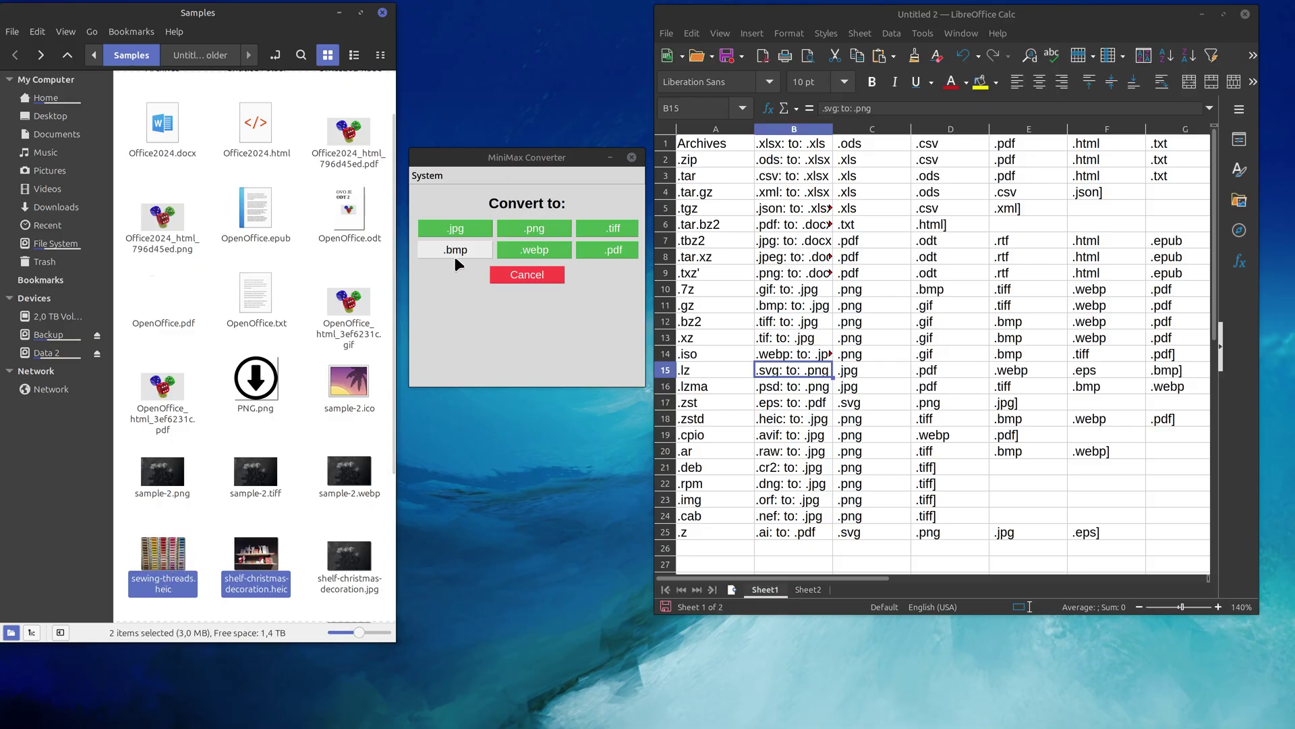
left_click(599, 253)
left_click(544, 251)
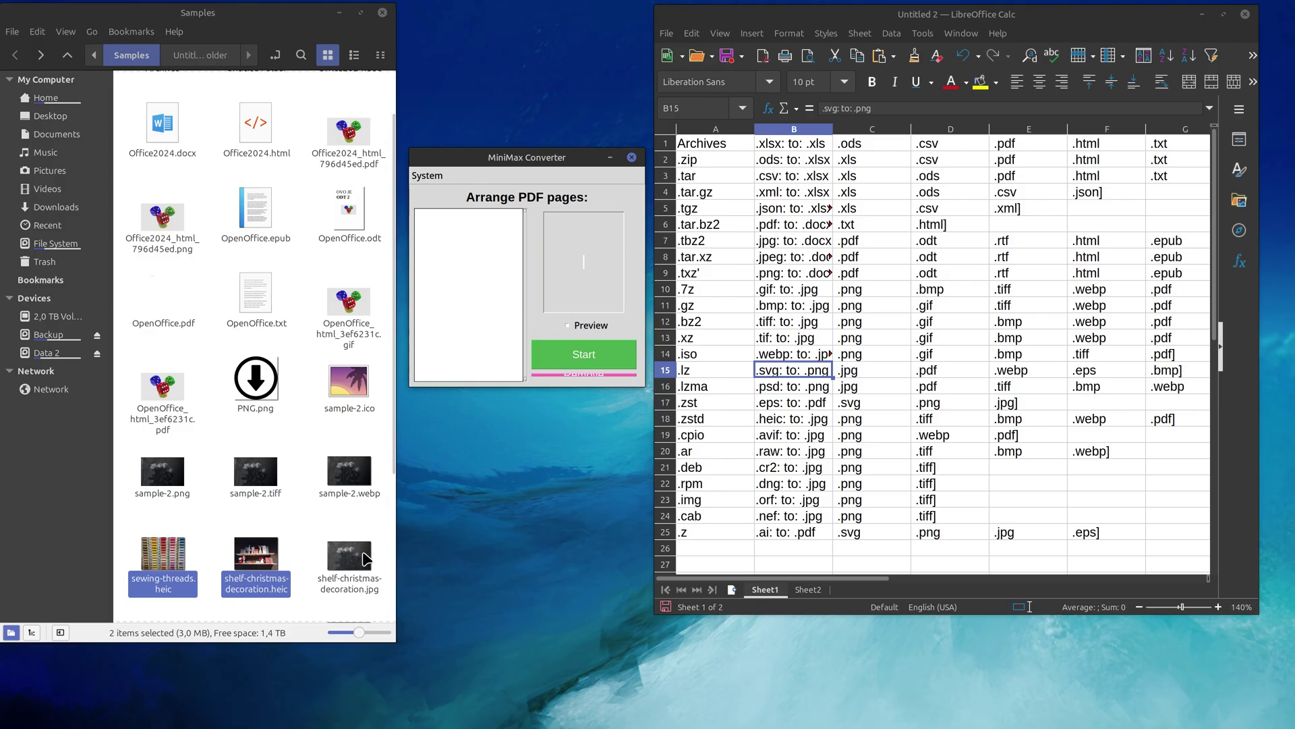
Convert shelf-christmas-decoration.jpg to .odt at quality 85, delete the original, and select the resulting document.
left_click_drag(349, 556, 465, 268)
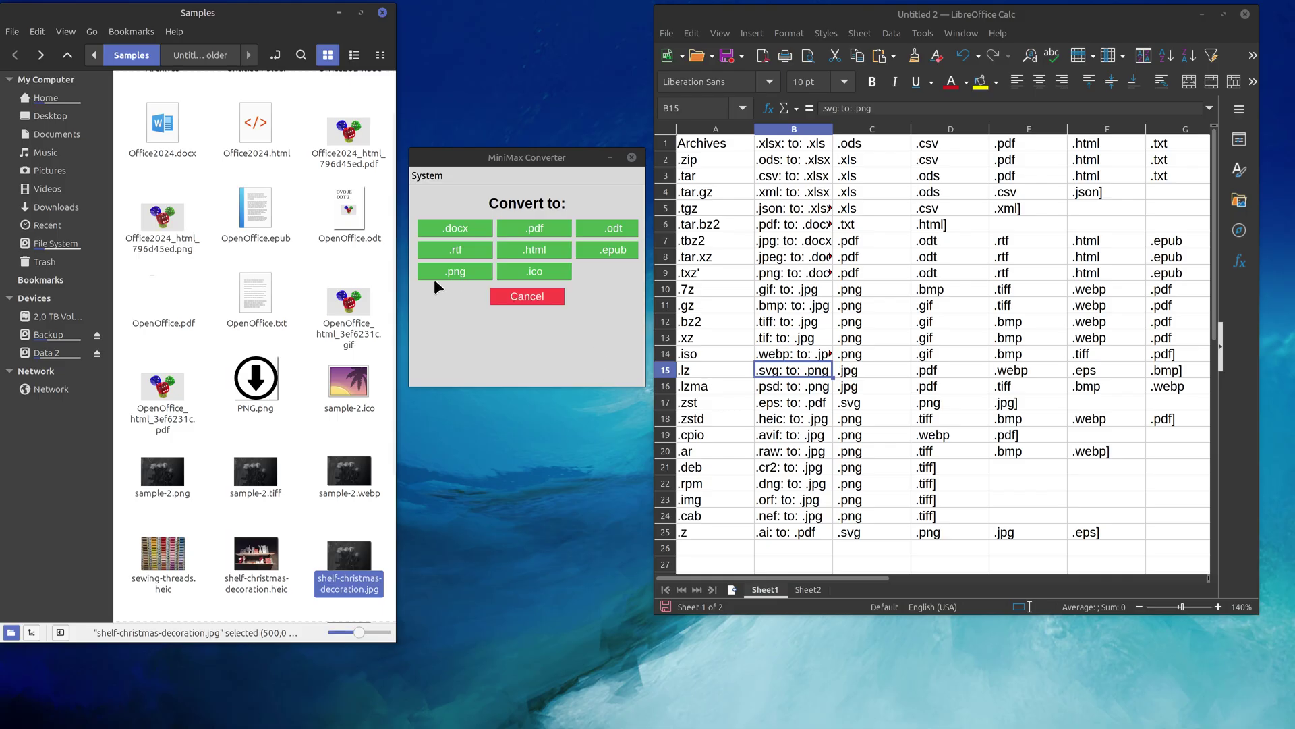
left_click(599, 233)
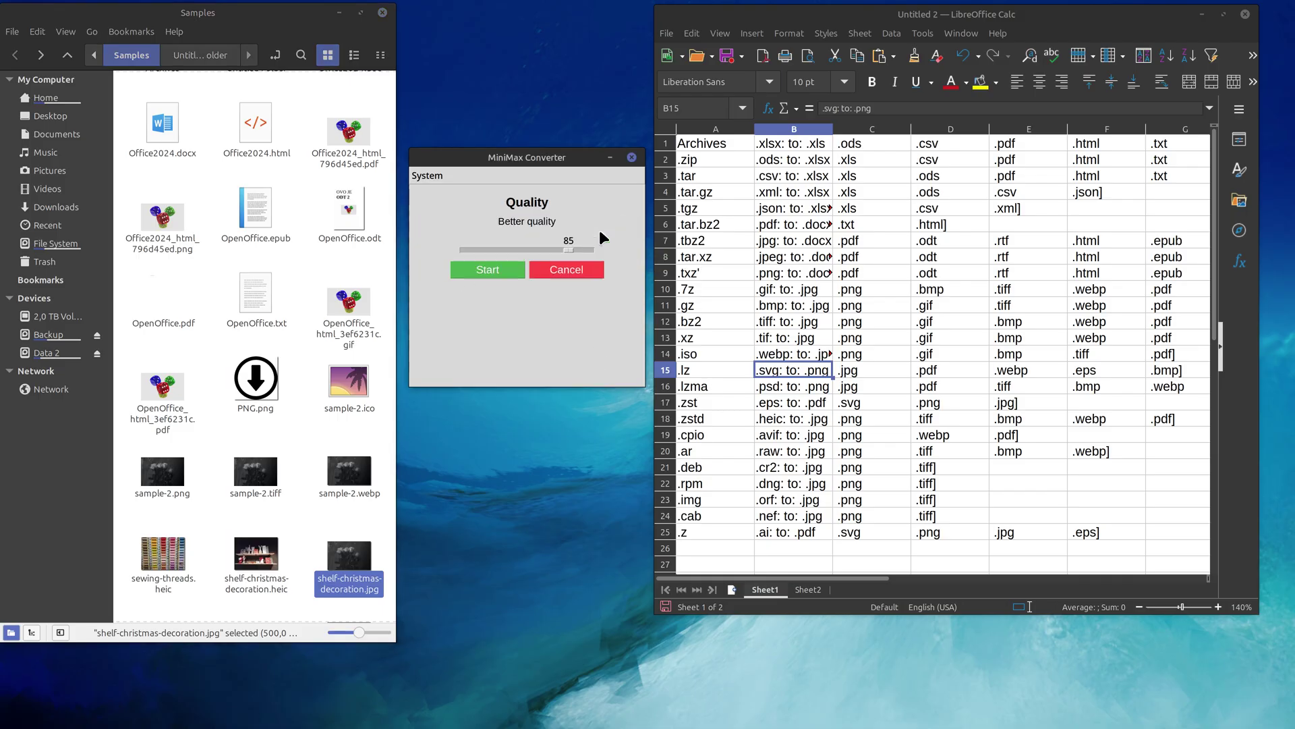
left_click(483, 269)
left_click(486, 230)
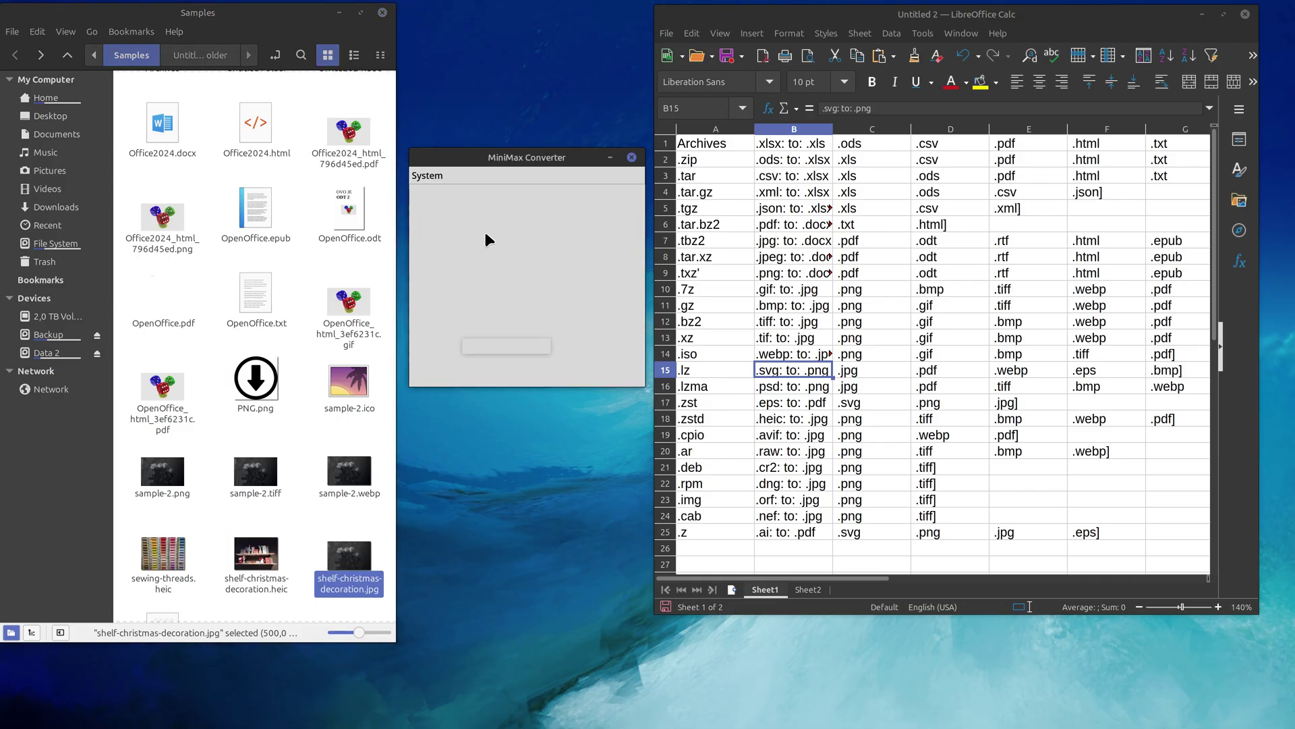
scroll(358, 514, "down", 3)
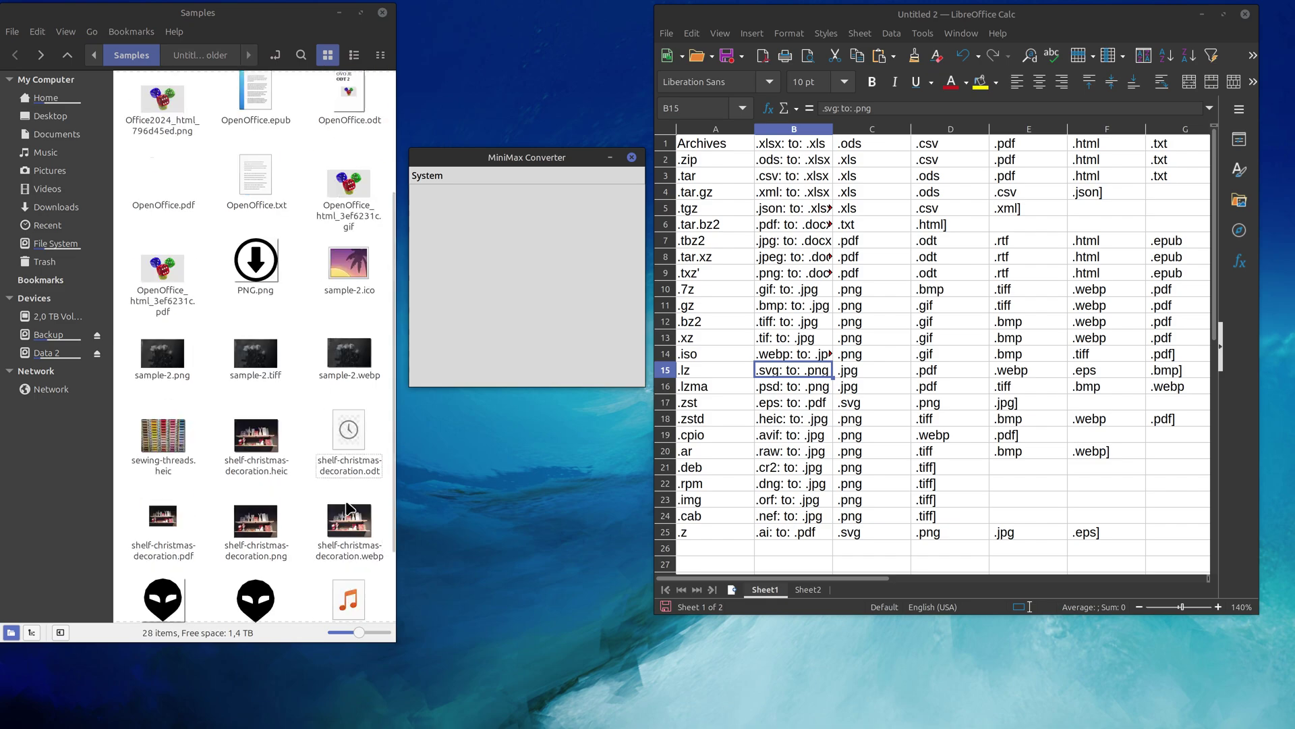
left_click(338, 430)
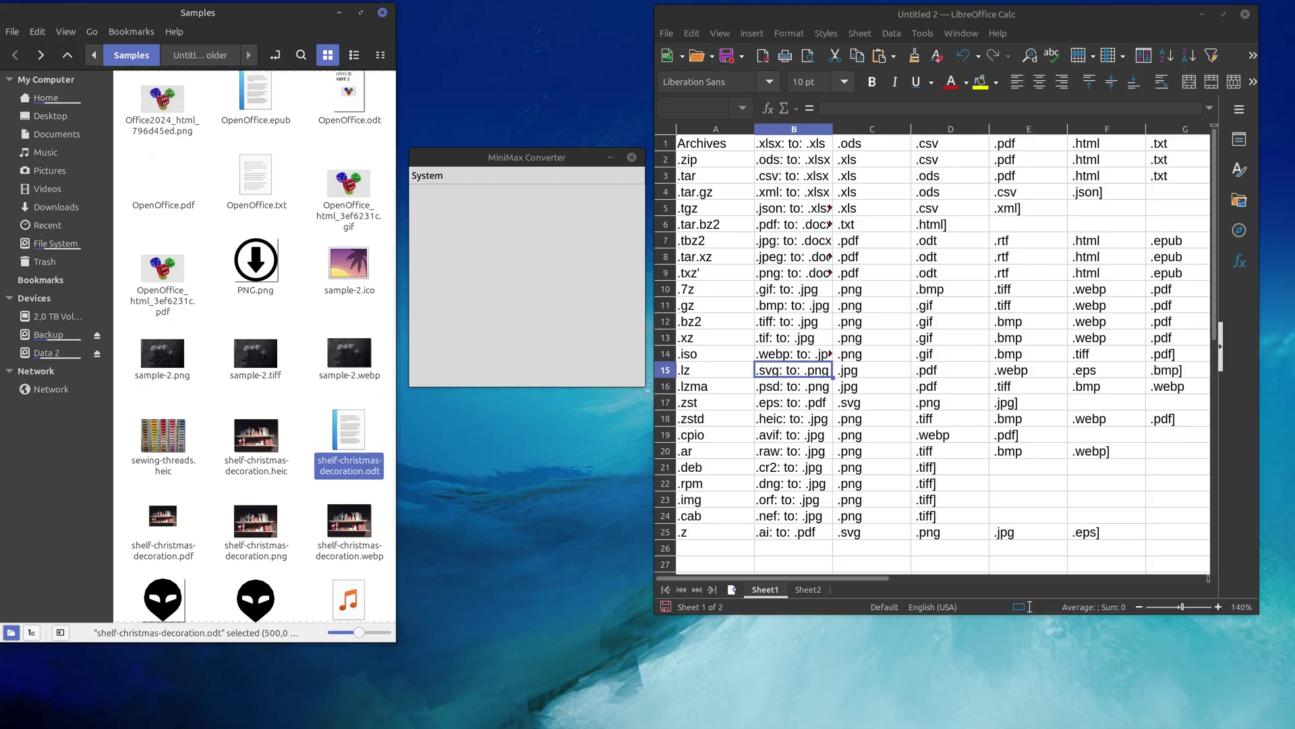
Copy TestFile.flac from the Samples folder and delete all files in Untitled Folder.
scroll(204, 548, "down", 2)
left_click(349, 545)
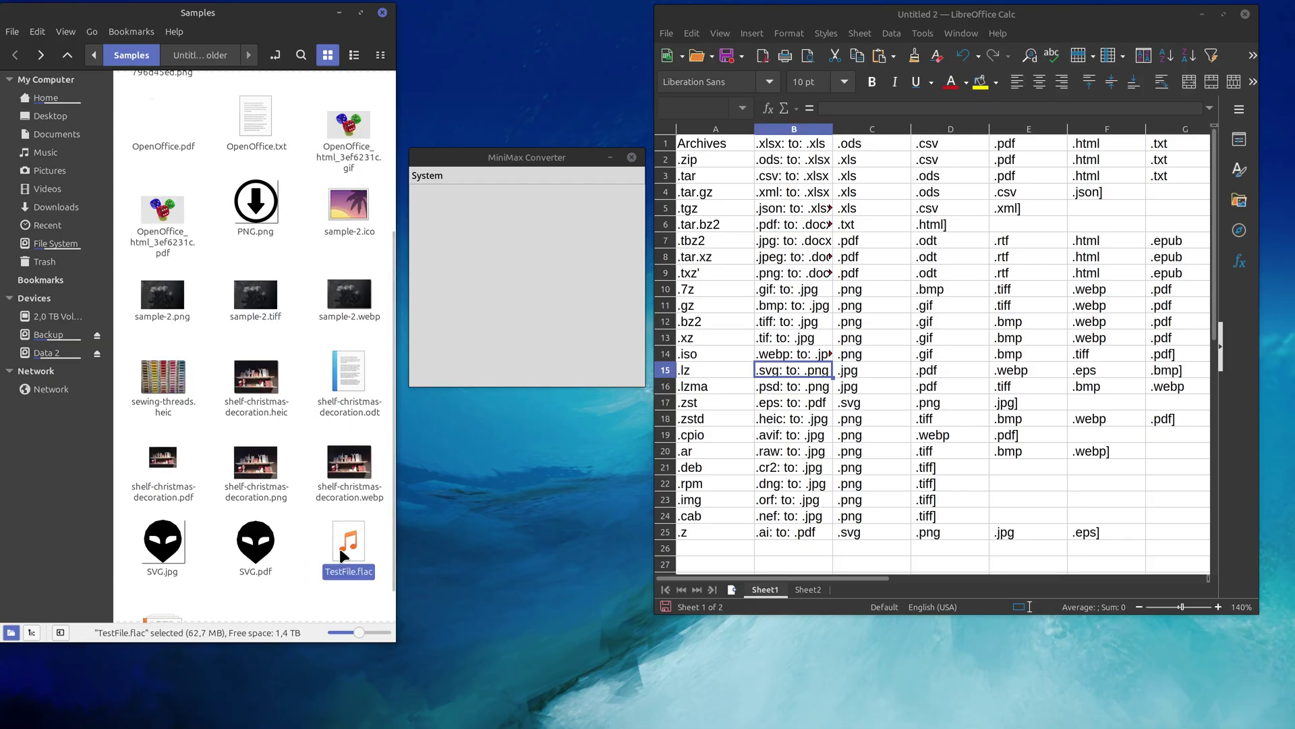
scroll(304, 466, "up", 5)
double_click(245, 96)
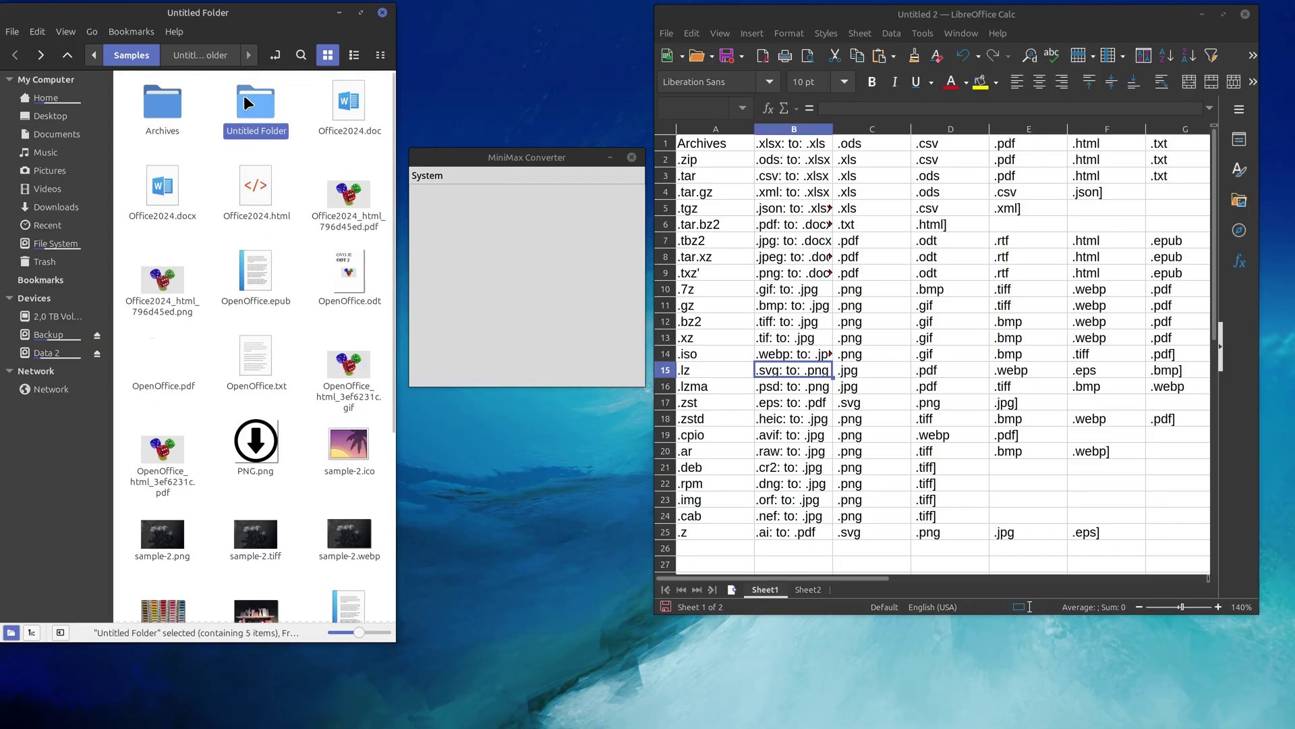
key("ctrl+a")
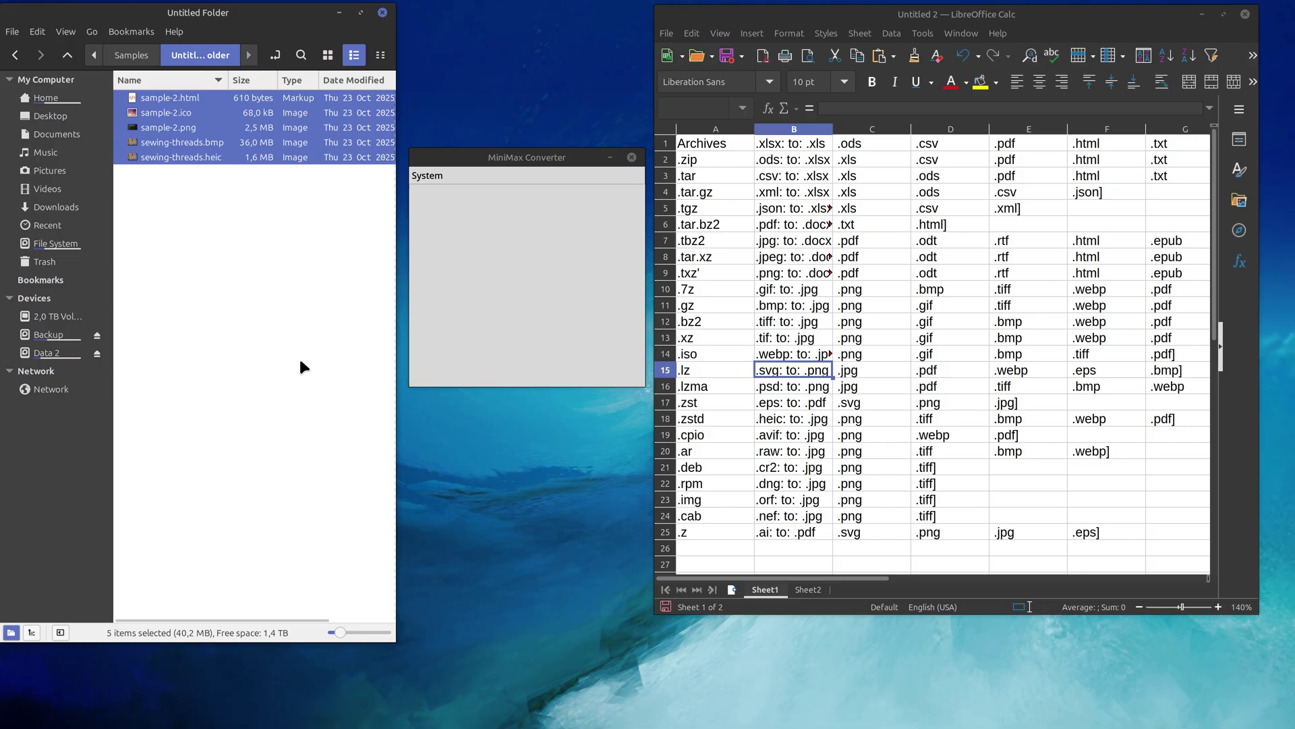
key("Delete")
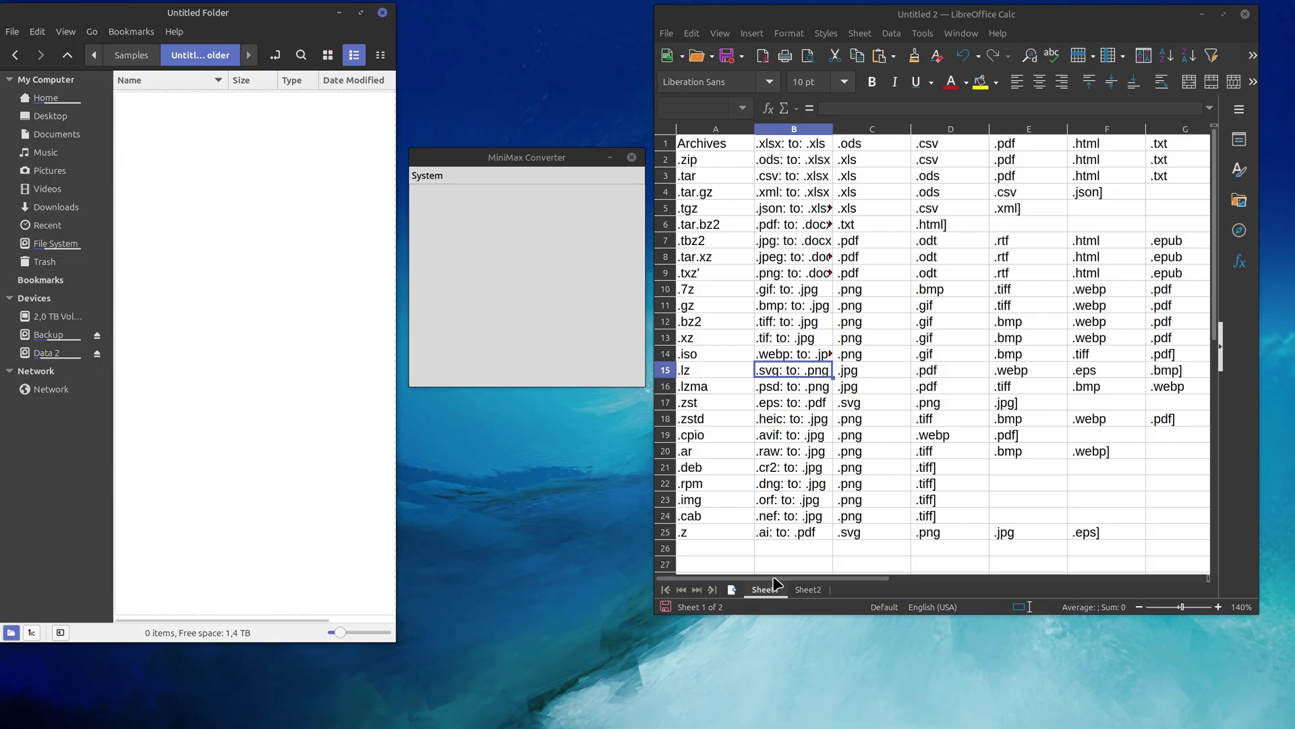
Convert TestFile.flac in Untitled Folder to .wav and delete the original .flac file.
left_click_drag(774, 579, 819, 581)
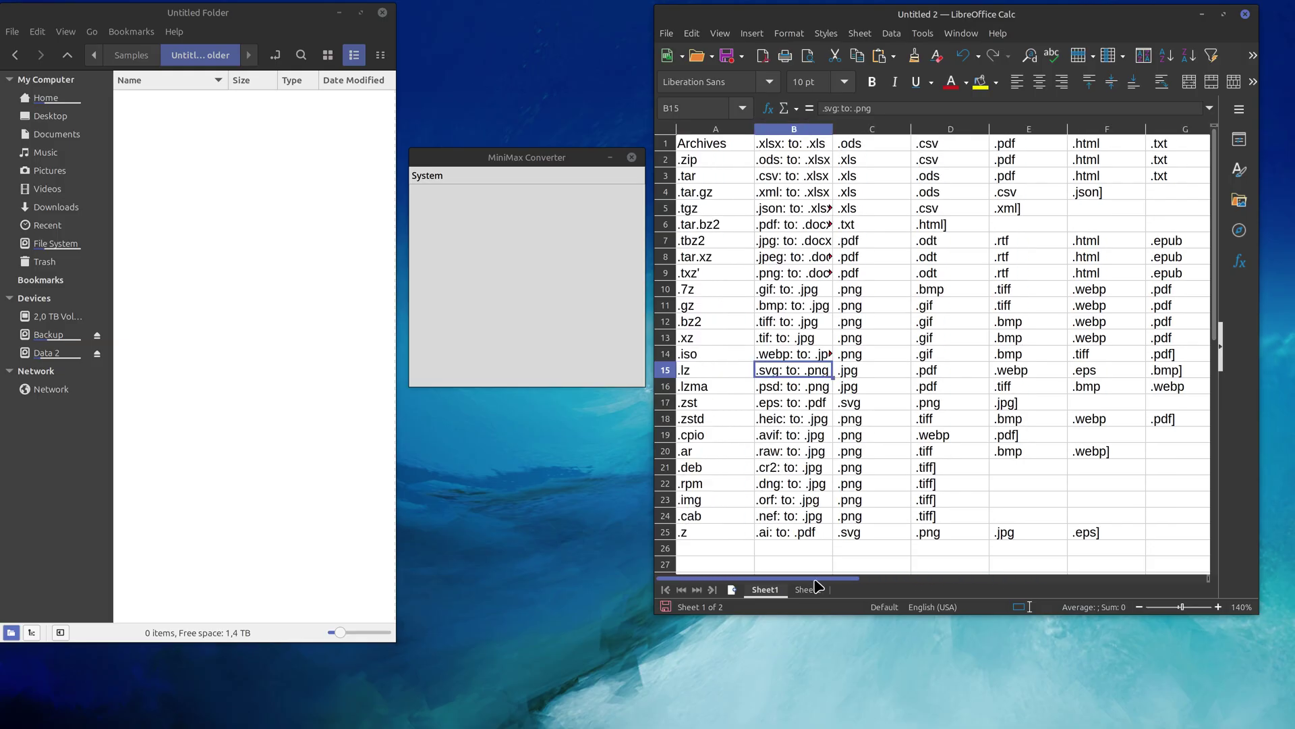
left_click_drag(177, 99, 500, 250)
left_click(607, 249)
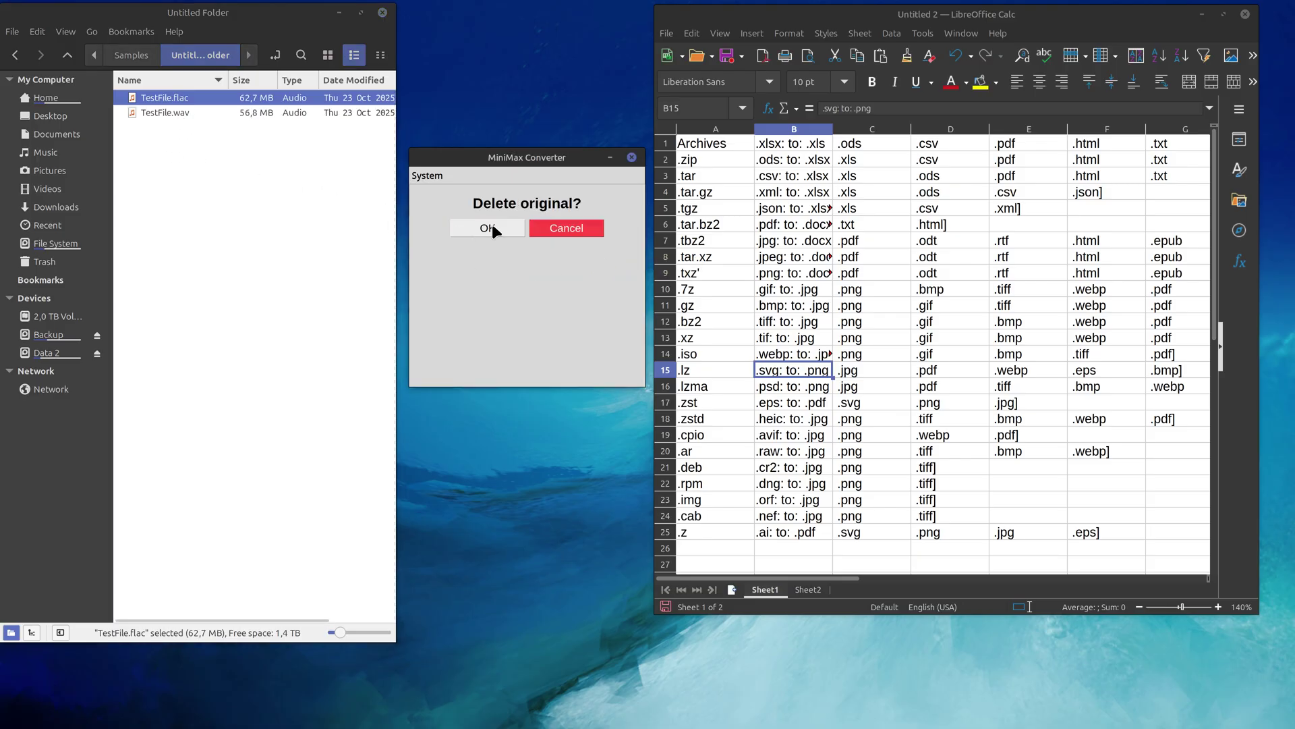
left_click(484, 224)
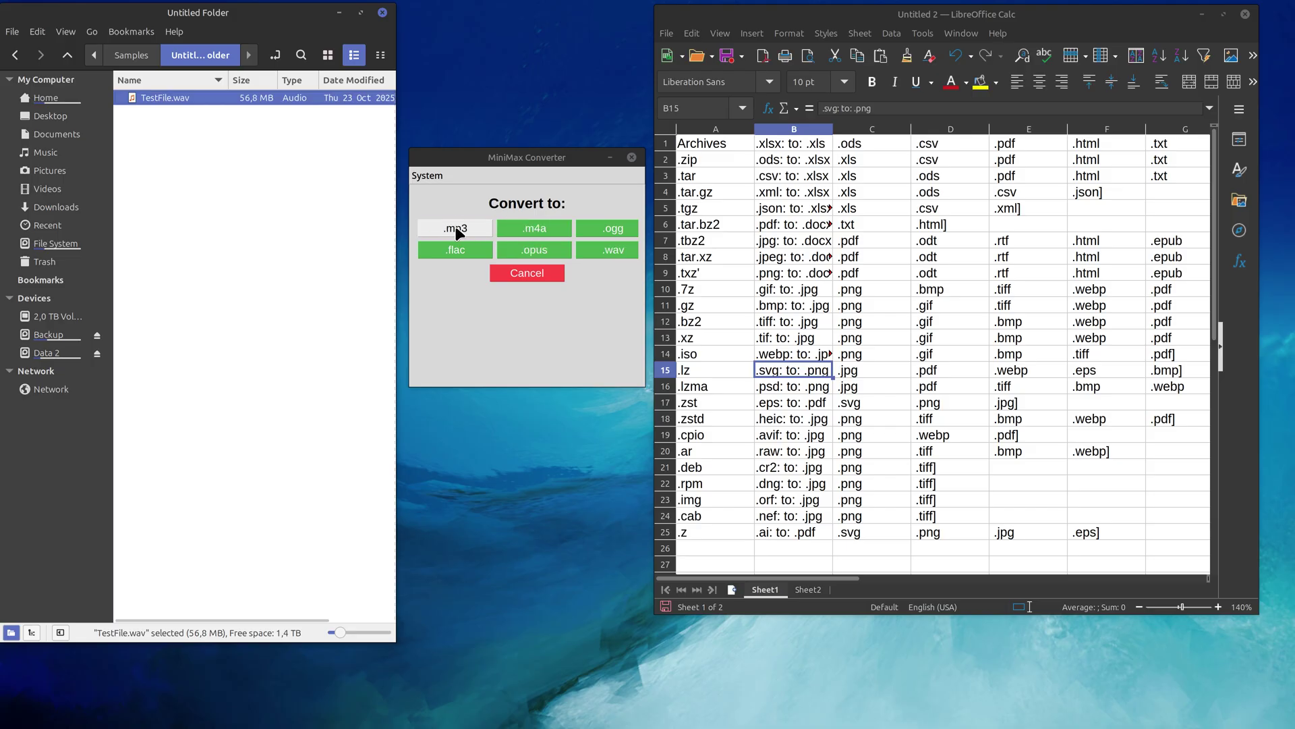
Convert TestFile.wav to .mp3 with the bitrate set to 303, and delete the original .wav file.
left_click(455, 227)
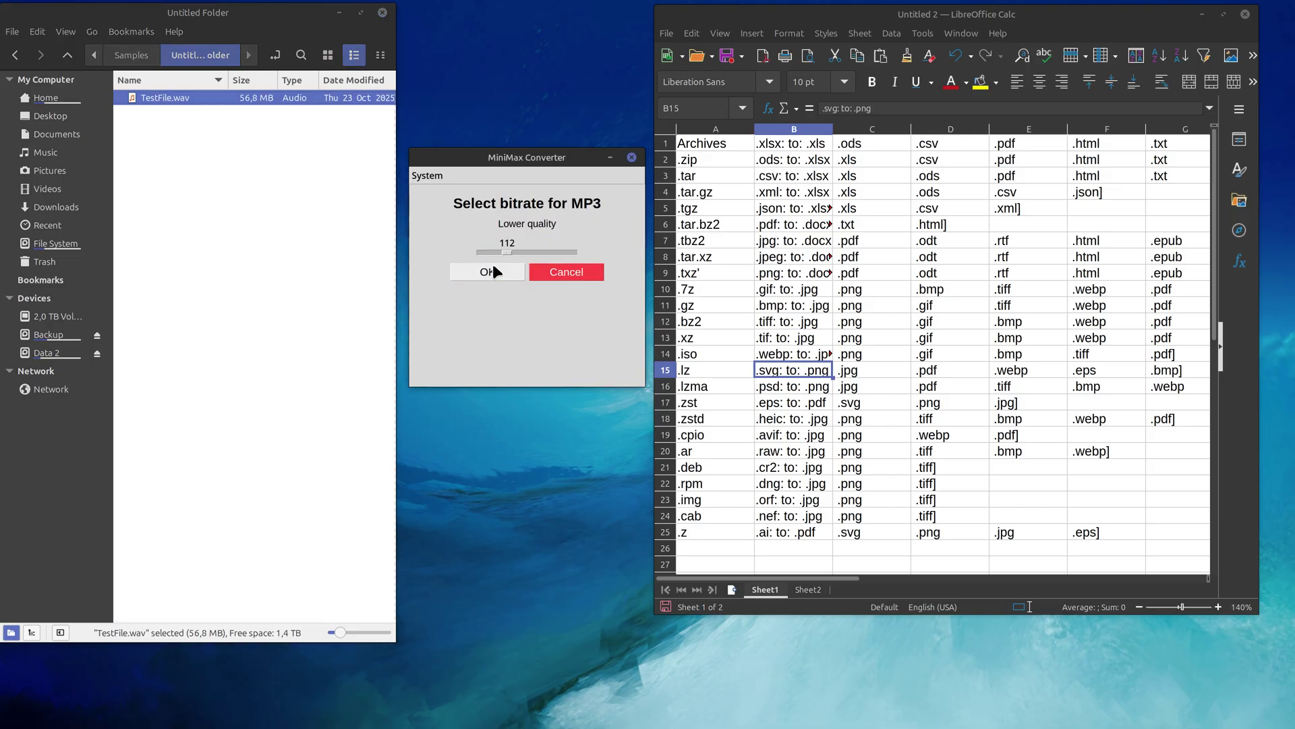
scroll(506, 251, "up", 6)
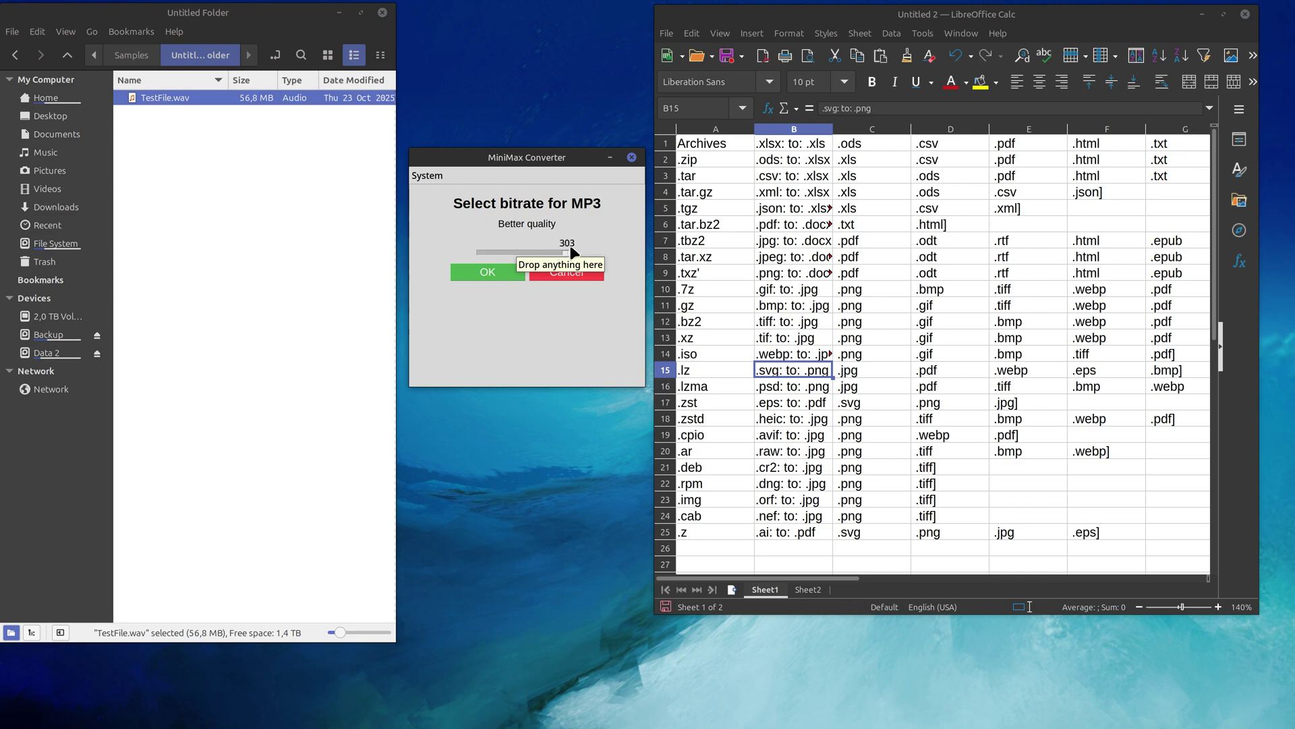
left_click(489, 272)
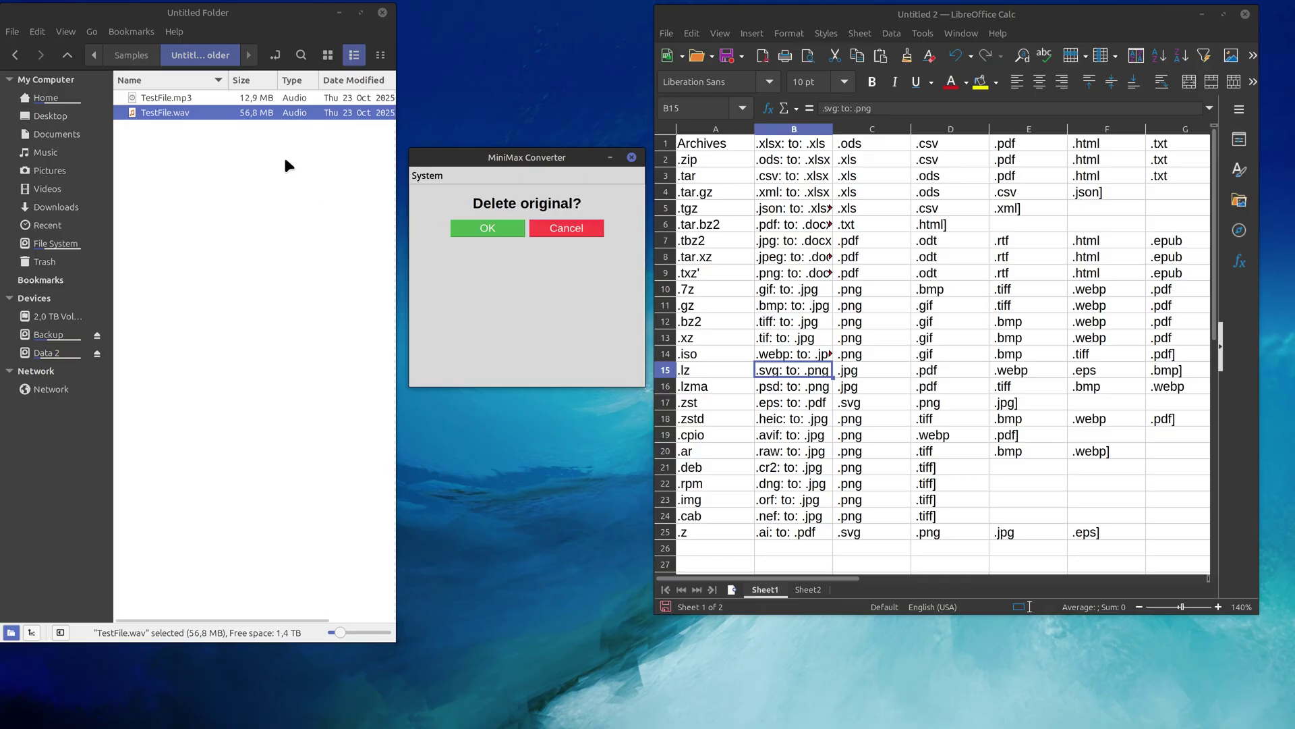
left_click(492, 227)
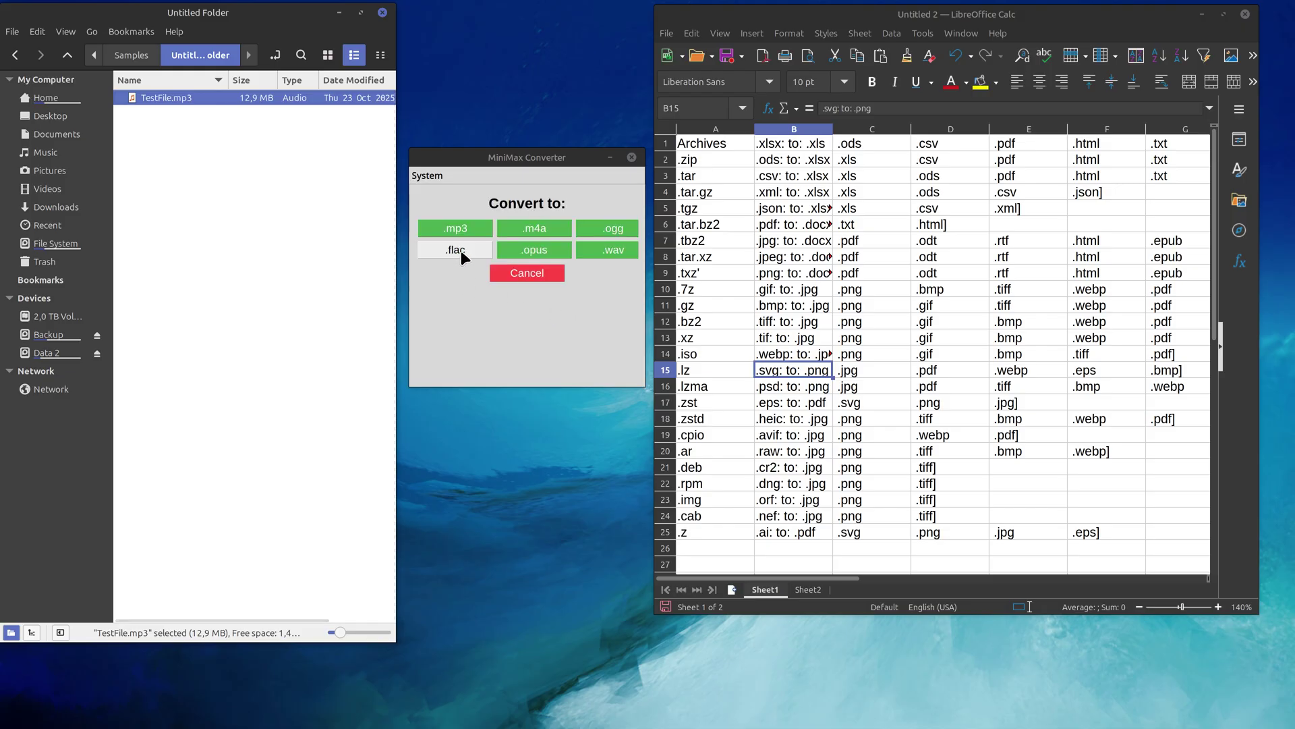
Convert TestFile.mp3 to .flac and keep the original .mp3 file.
left_click(469, 251)
left_click(514, 266)
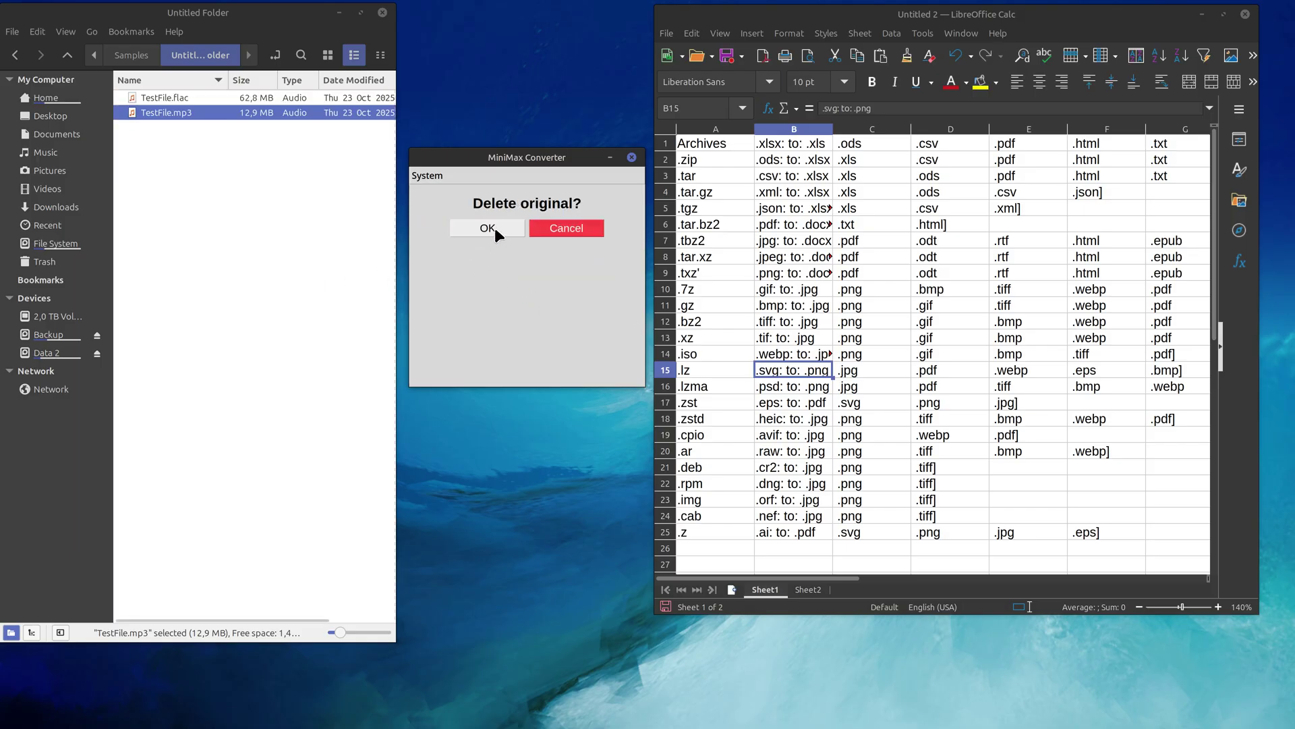
left_click(568, 230)
Cancel the joint conversion of both TestFile files and rename TestFile.mp3 as _TestFile.mp3.
left_click_drag(222, 201, 143, 83)
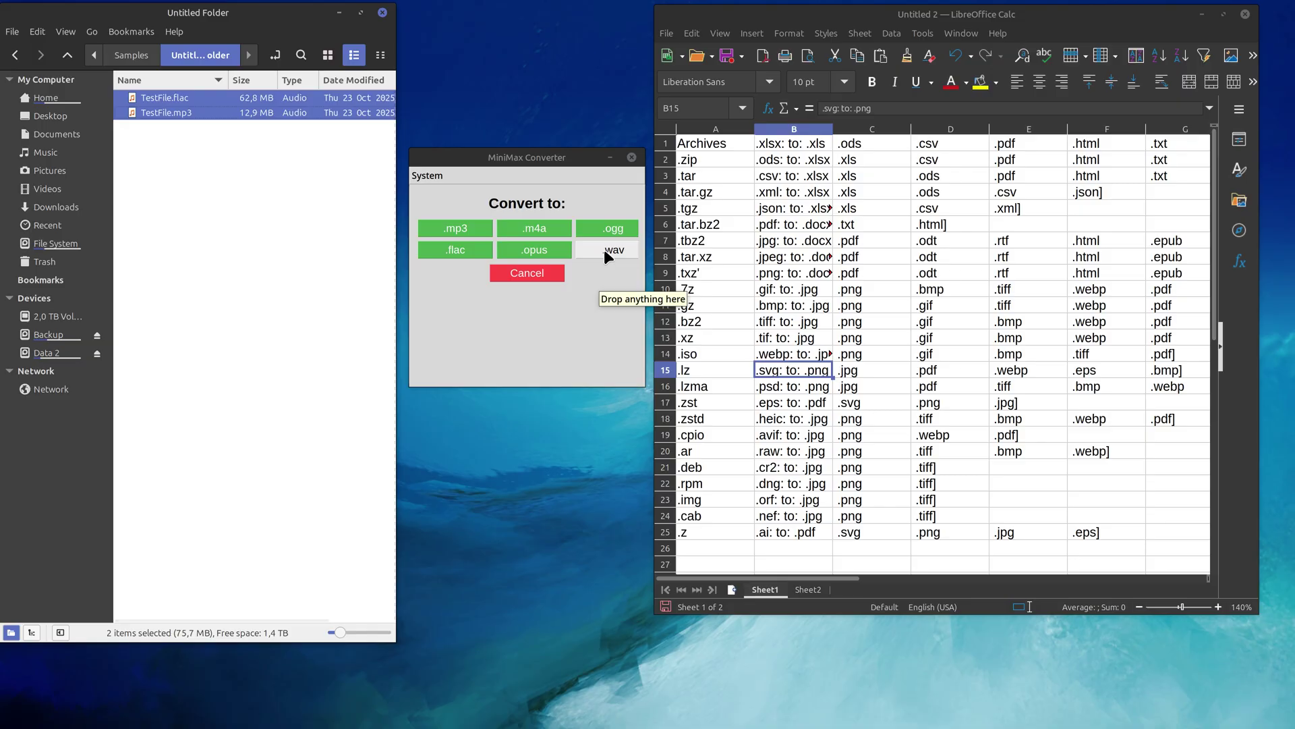
left_click(525, 274)
left_click(165, 112)
key("F2")
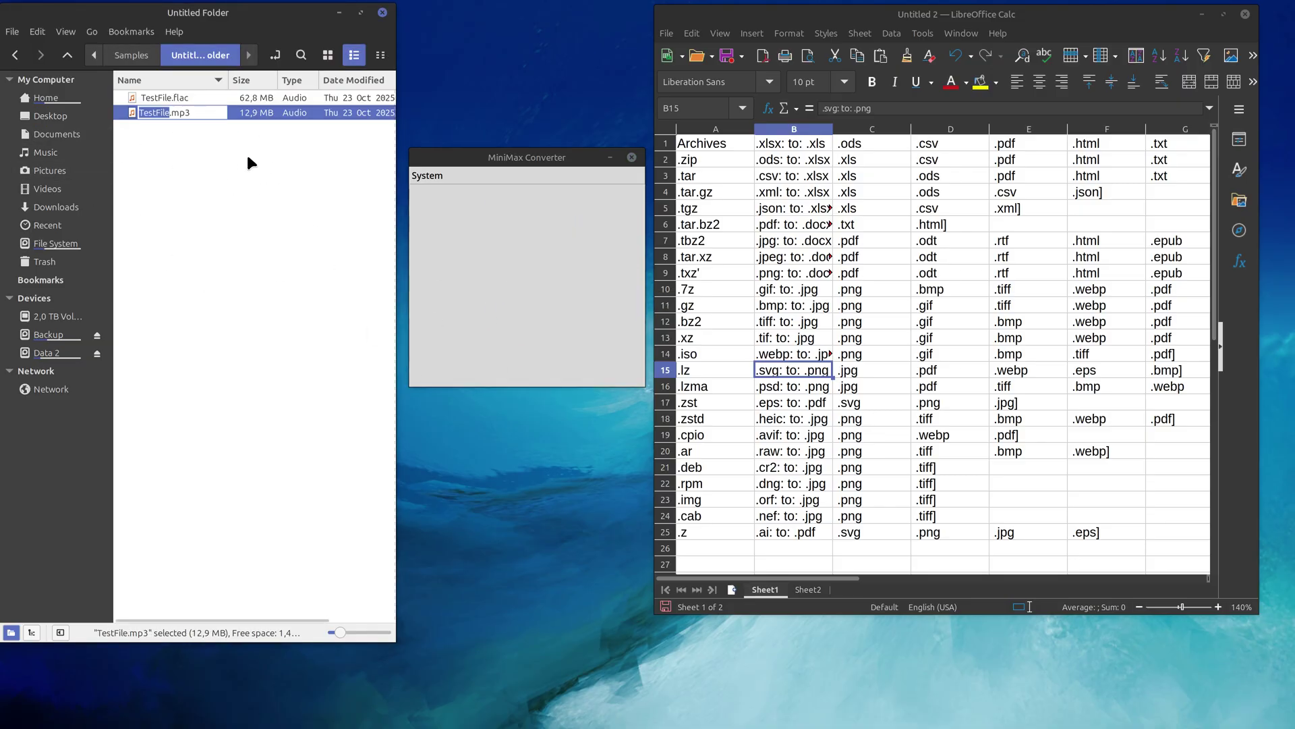
key("Home")
type("_")
key("Return")
Convert _TestFile.mp3 and TestFile.flac together to .wav, delete the originals, and return to the Samples folder.
key("ctrl+a")
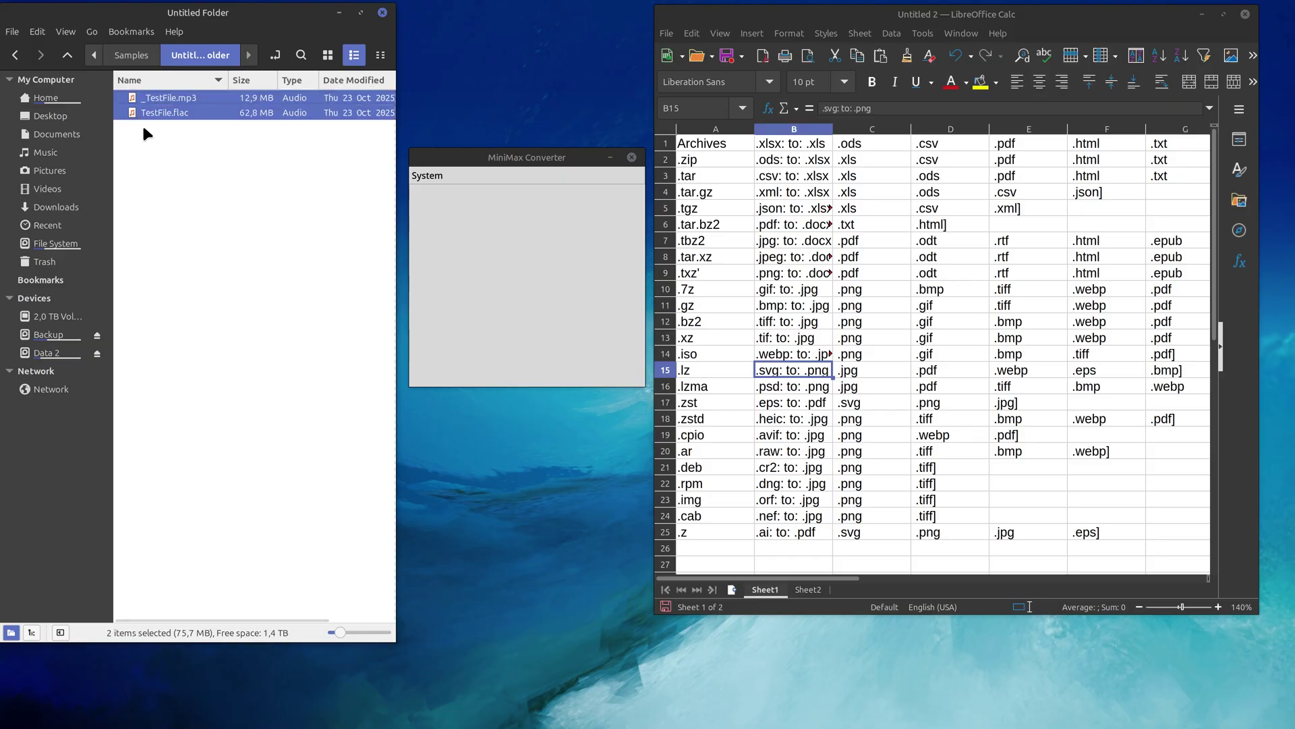
left_click_drag(145, 112, 540, 266)
left_click(607, 249)
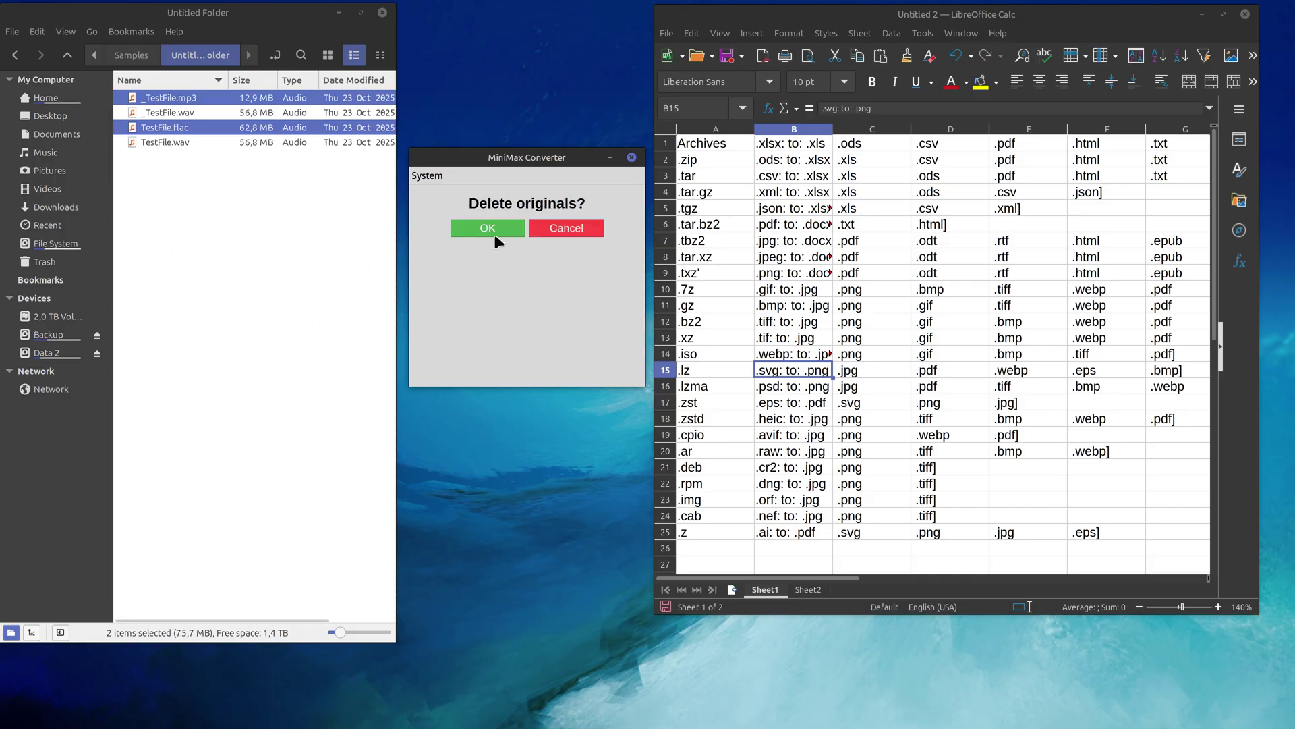
left_click(489, 228)
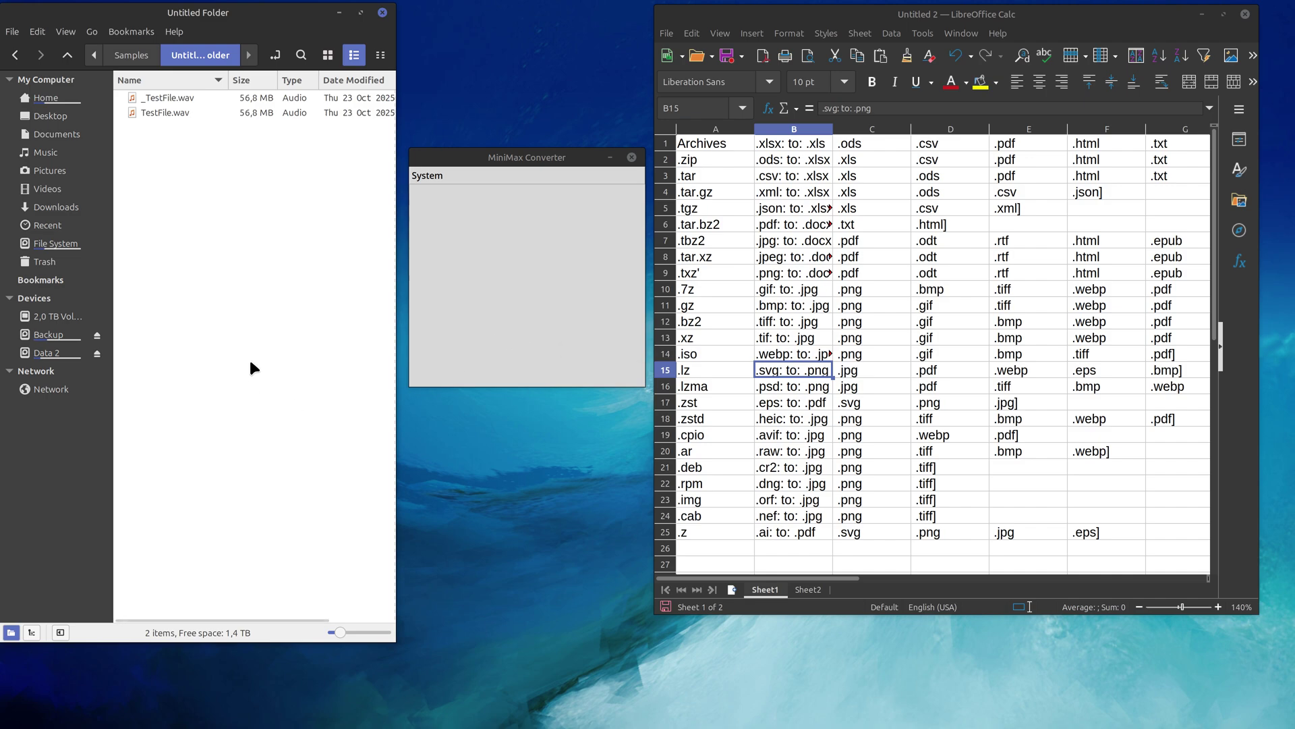
key("alt+Up")
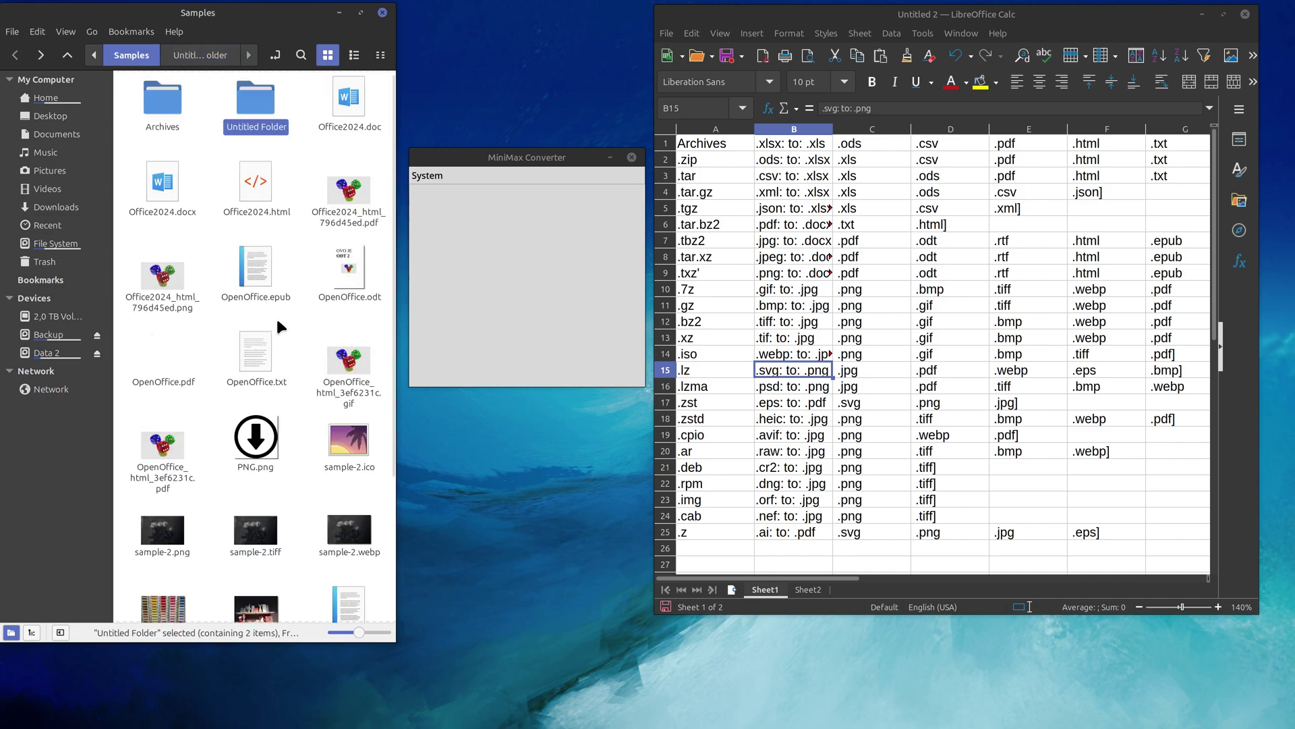
Extract CDIMAGE.iso in the Archives folder with MiniMax Converter and open the extracted CDIMAGE folder.
left_click(165, 108)
double_click(165, 108)
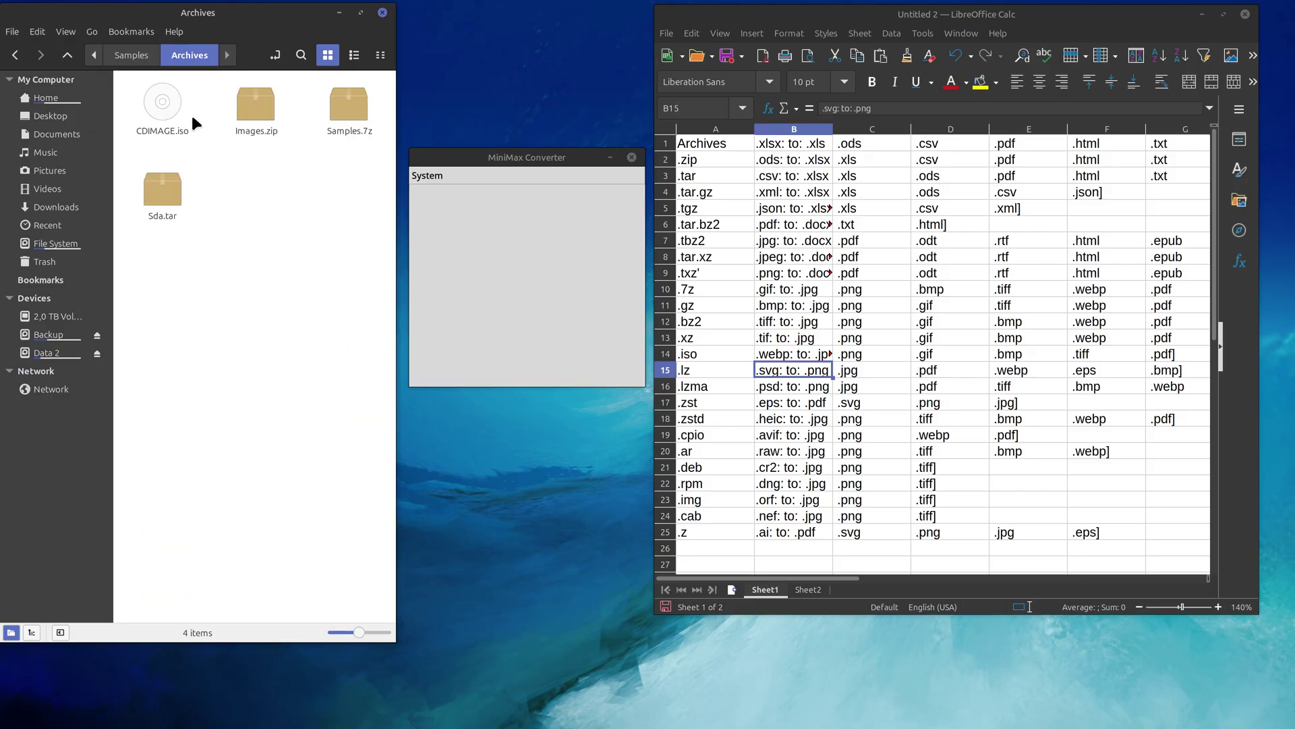
left_click_drag(161, 100, 548, 265)
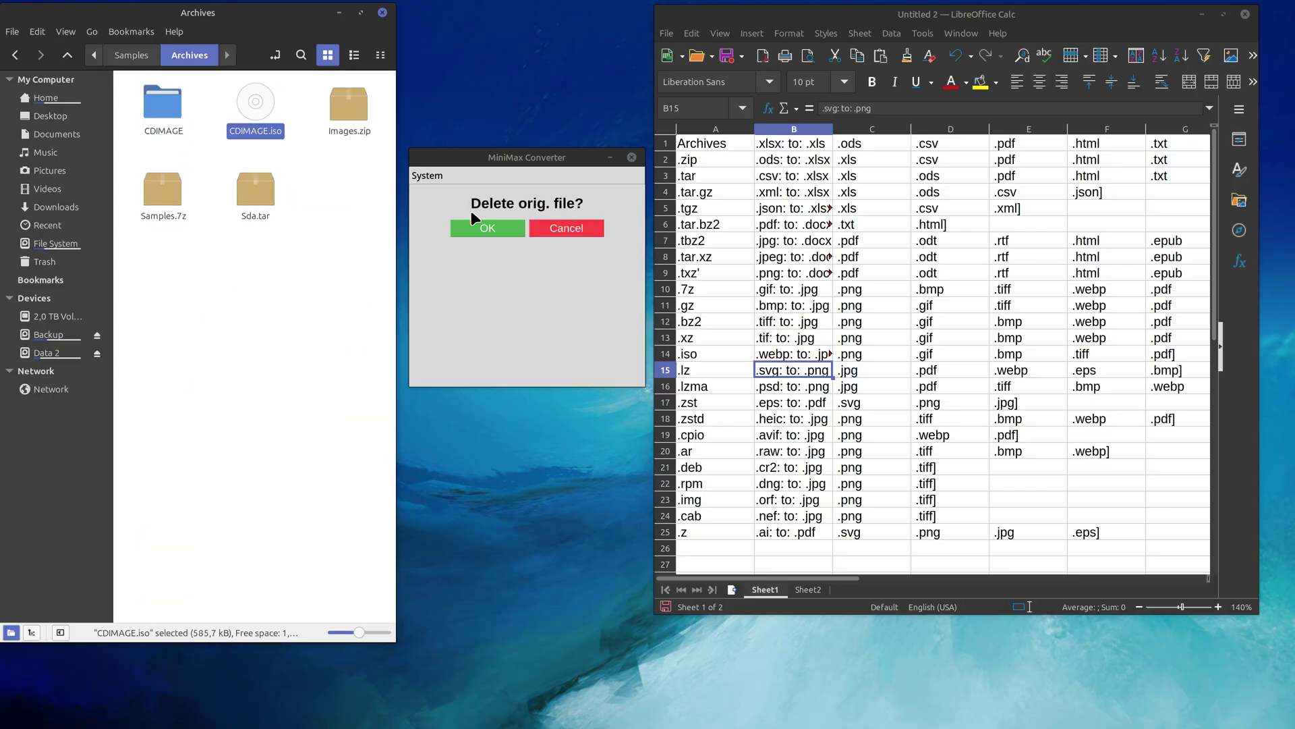
double_click(165, 108)
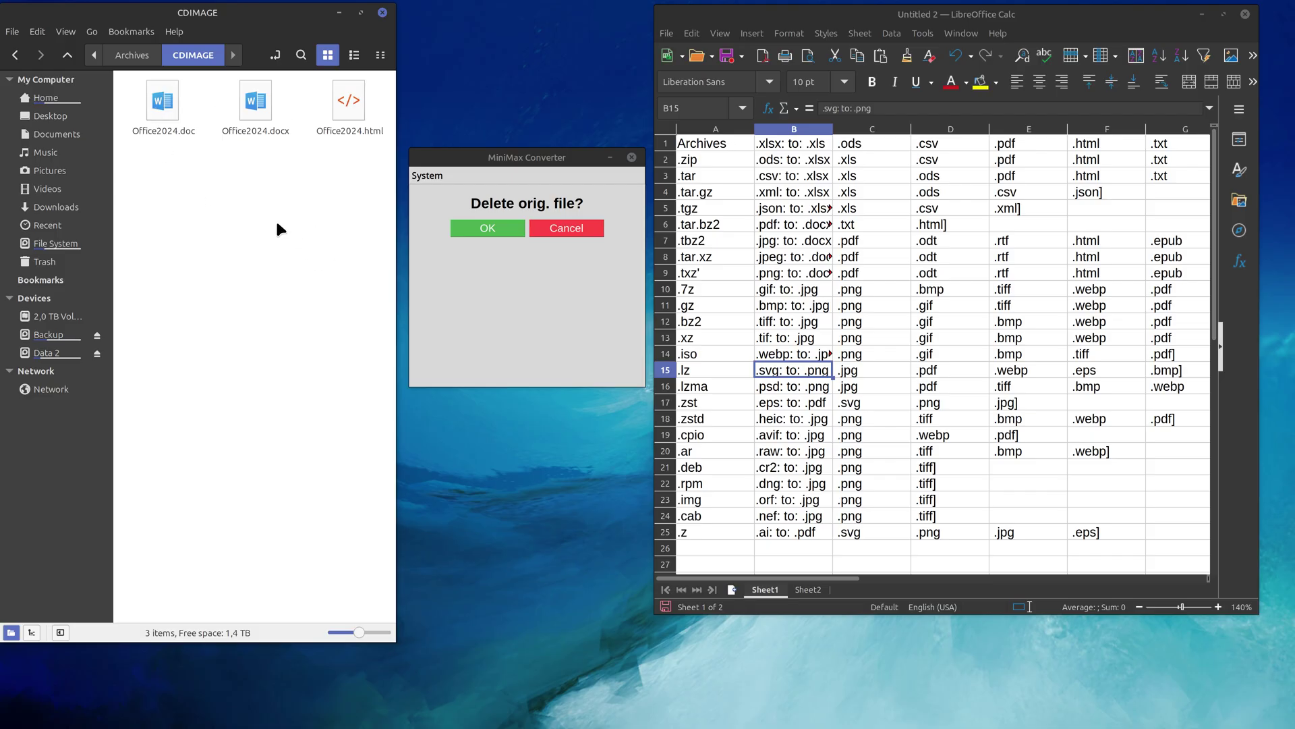
Return to the Archives folder, keep the original CDIMAGE.iso and delete the extracted CDIMAGE folder.
key("alt+Left")
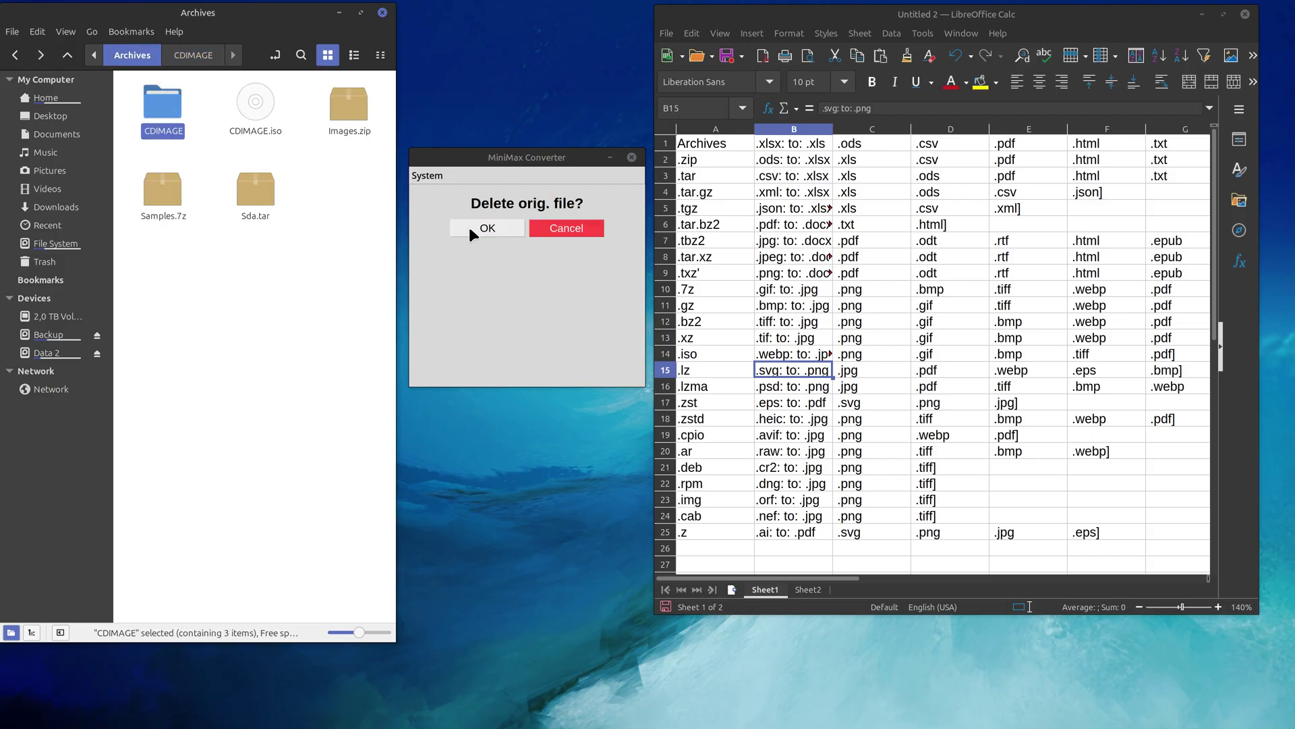
left_click(580, 230)
left_click(184, 128)
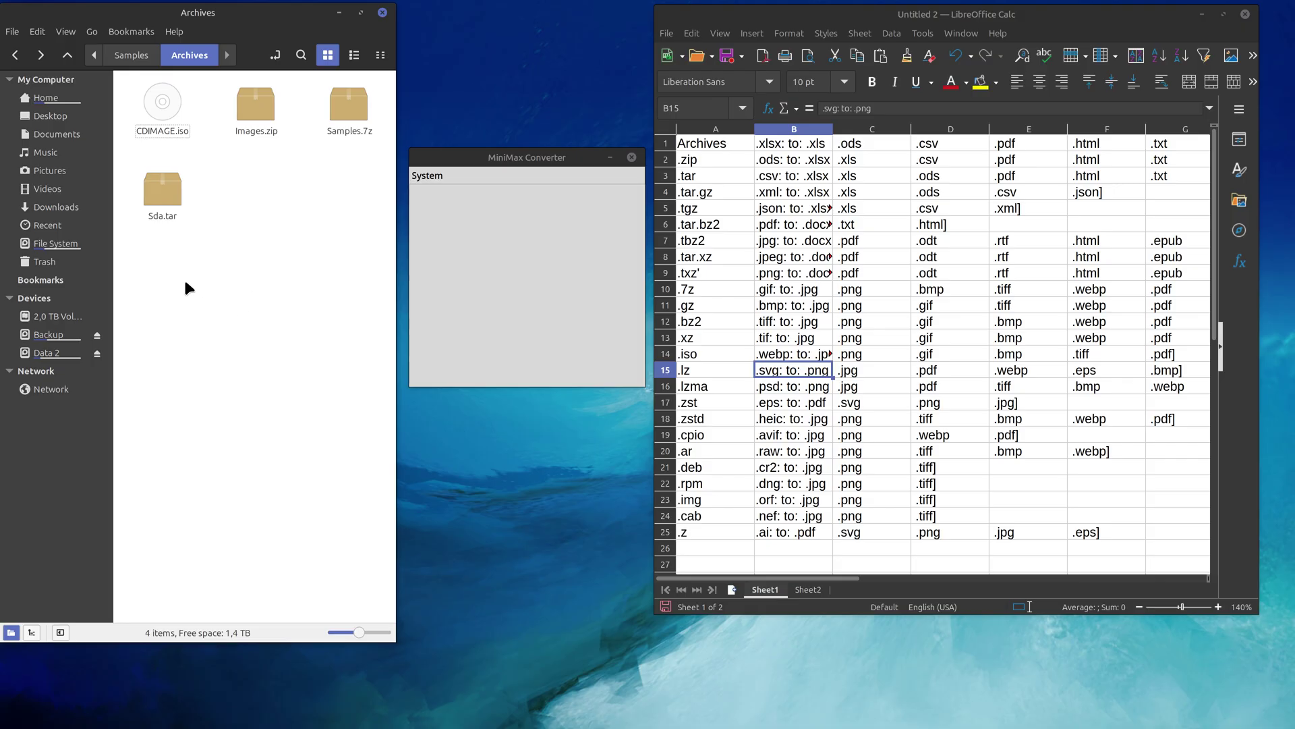
Extract CDIMAGE.iso, Images.zip, Samples.7z and Sda.tar together with MiniMax Converter.
left_click_drag(139, 271, 405, 111)
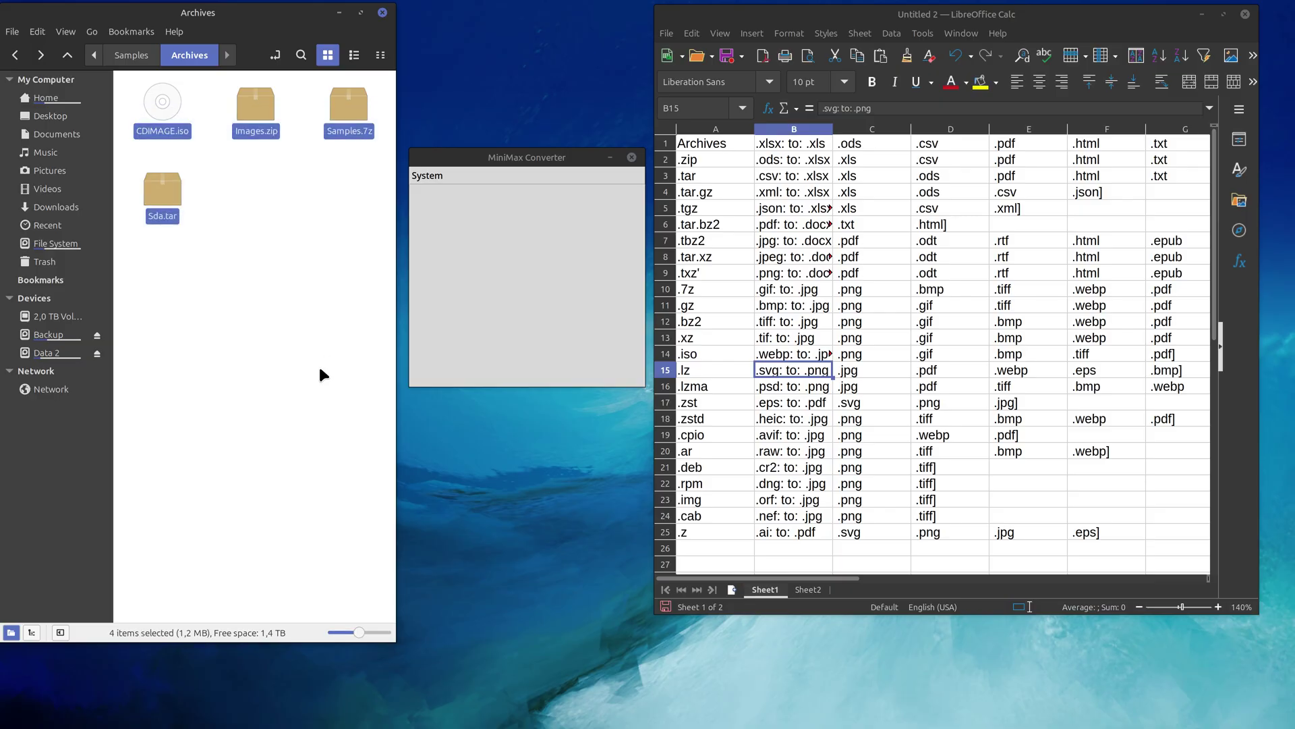
left_click_drag(147, 274, 511, 263)
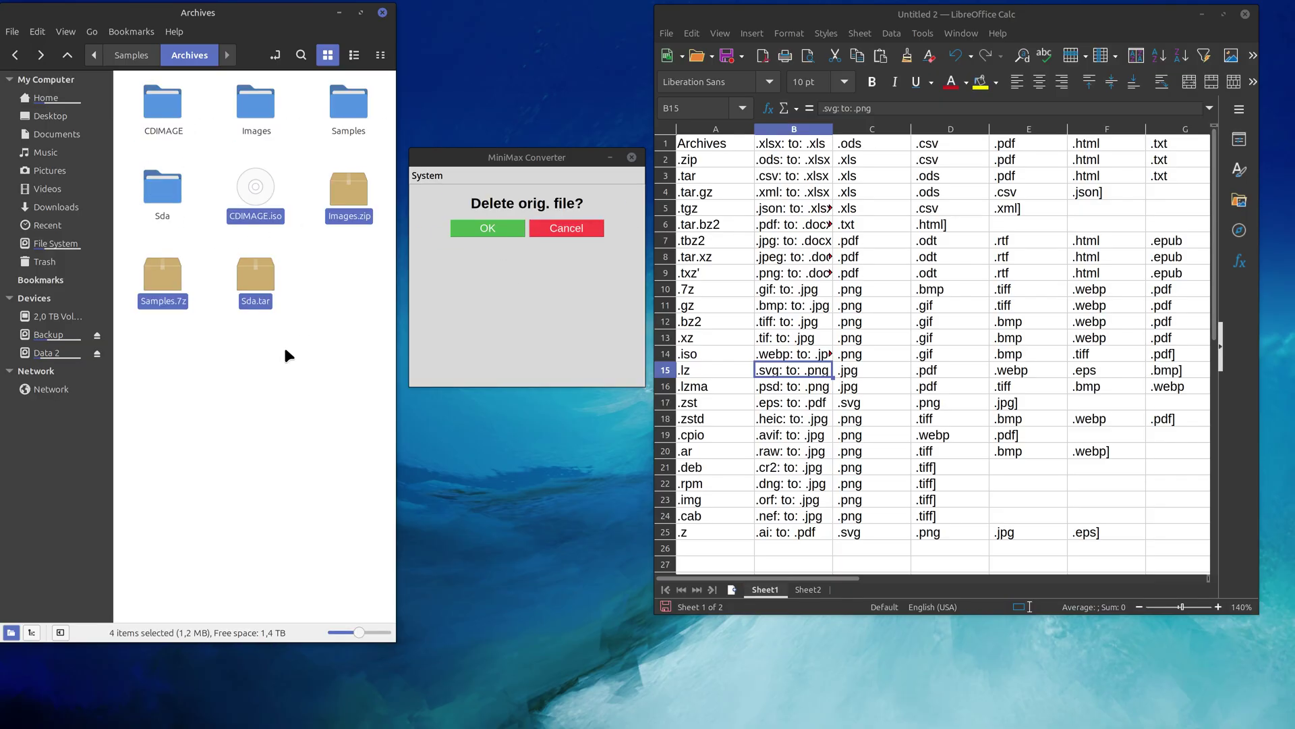
Permanently delete the extracted CDIMAGE, Images, Samples and Sda folders, keep the original archives, and return to the Samples folder.
left_click(162, 190)
left_click(161, 115, "ctrl")
left_click(260, 111, "ctrl")
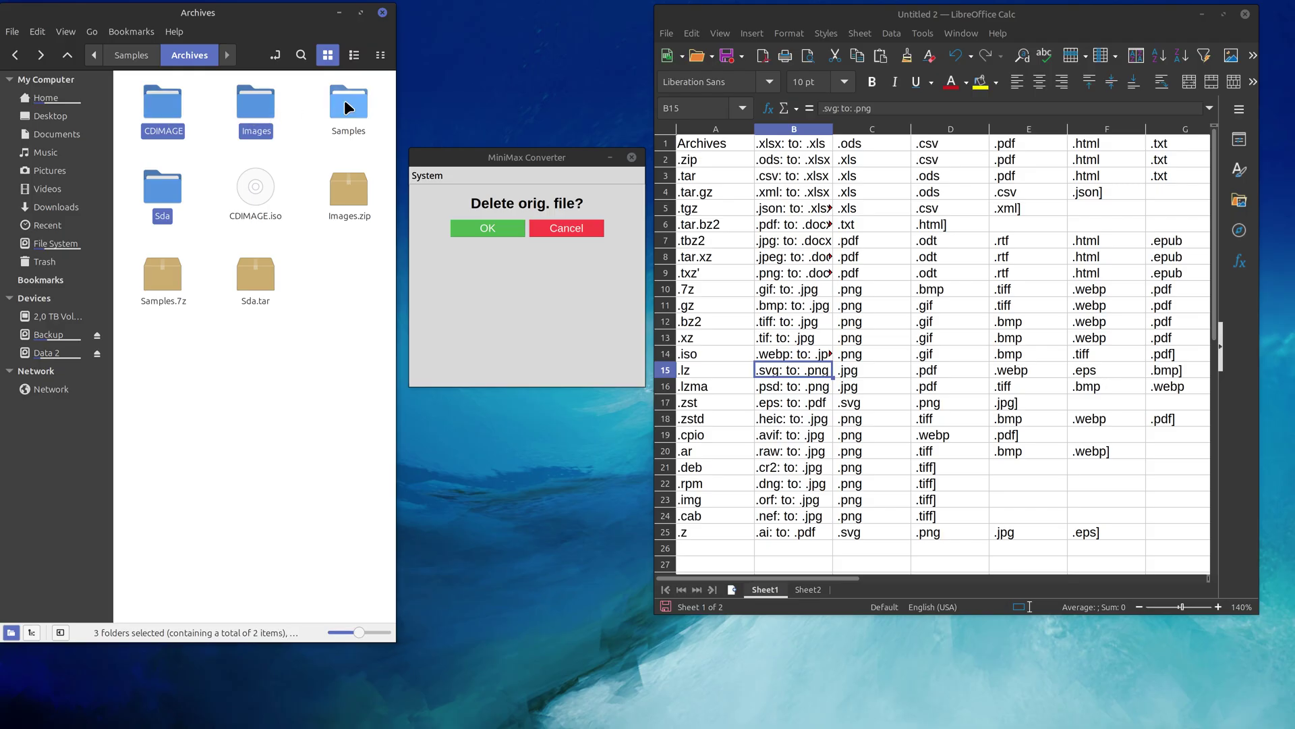
left_click(348, 106, "ctrl")
key("shift+Delete")
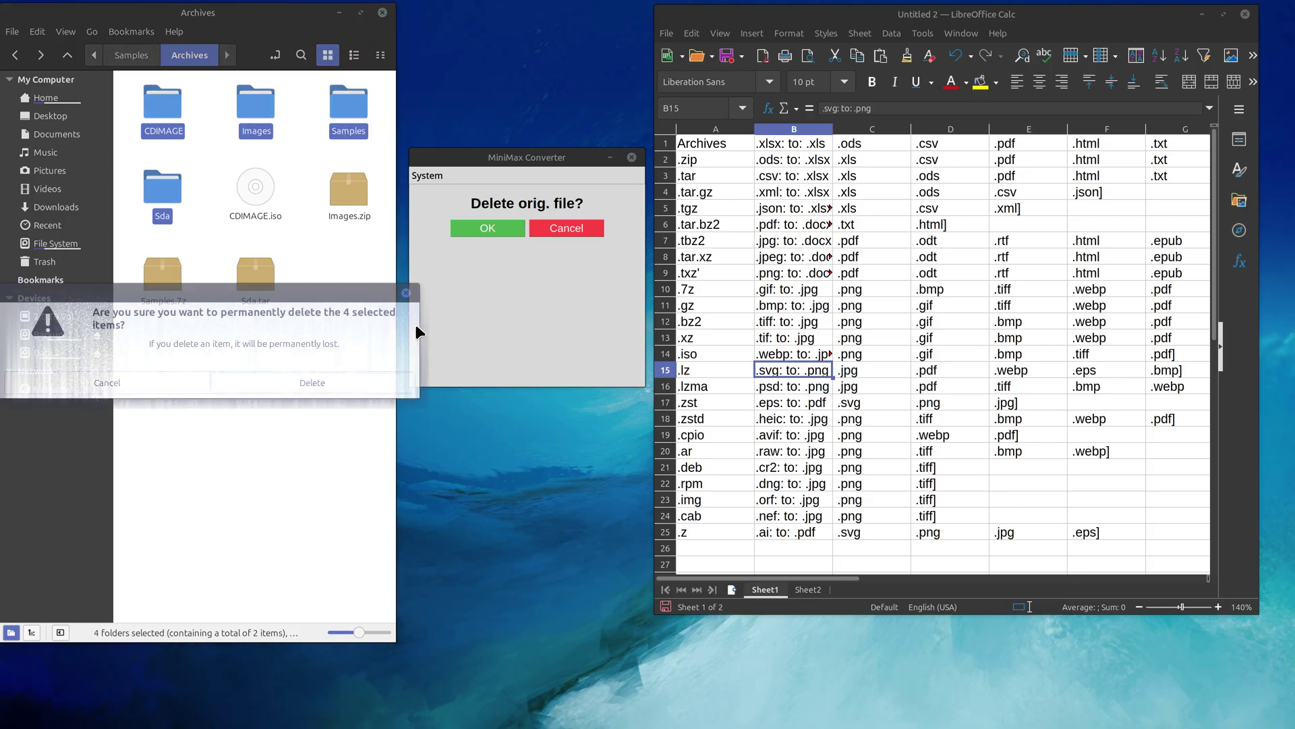
key("Return")
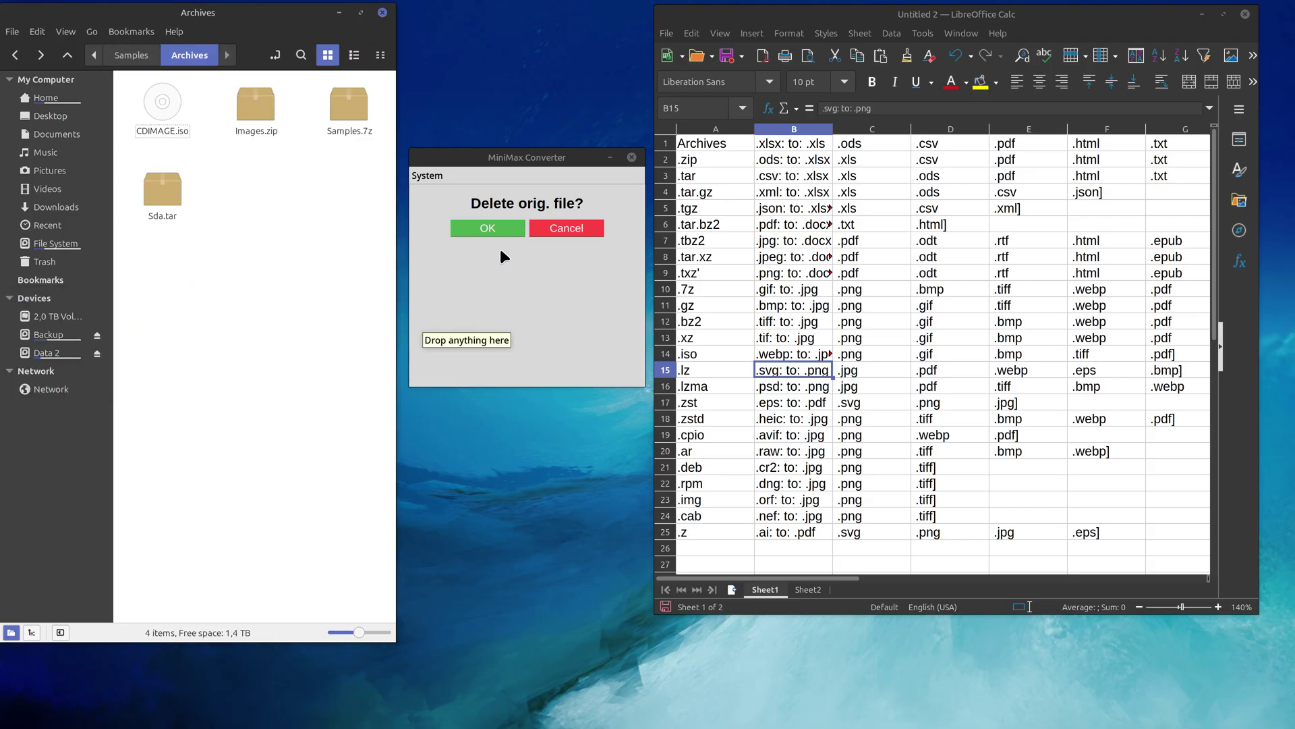
left_click(540, 229)
key("alt+Up")
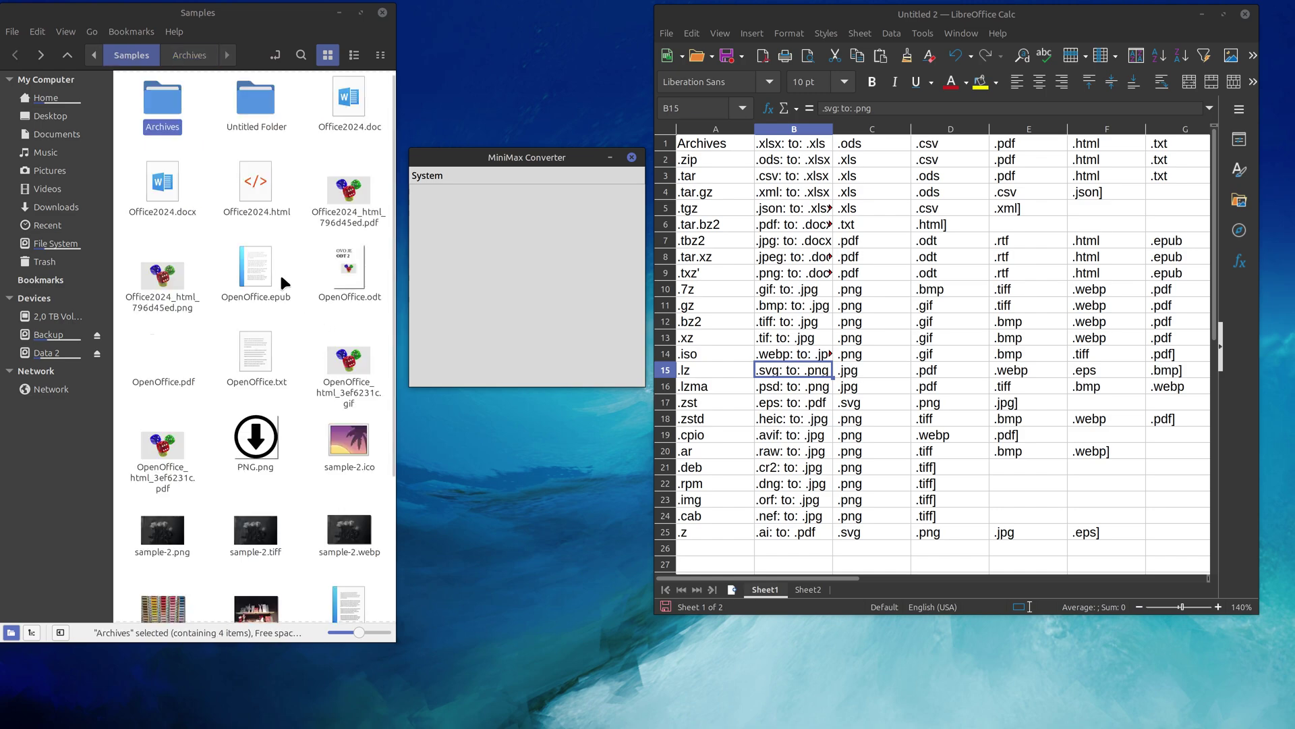
Copy Office2024.doc and Office2024.docx from the Samples folder into Untitled Folder.
left_click(167, 203)
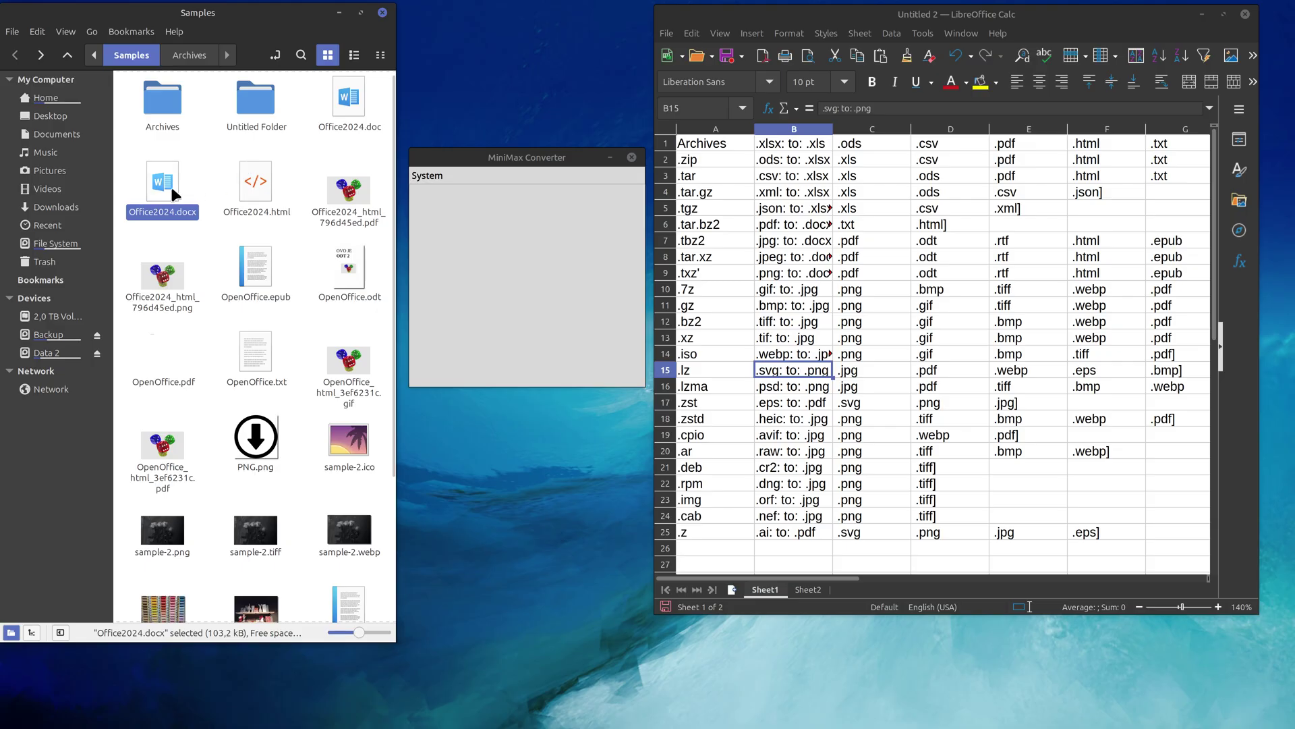
left_click(337, 101, "ctrl")
key("ctrl+c")
double_click(258, 114)
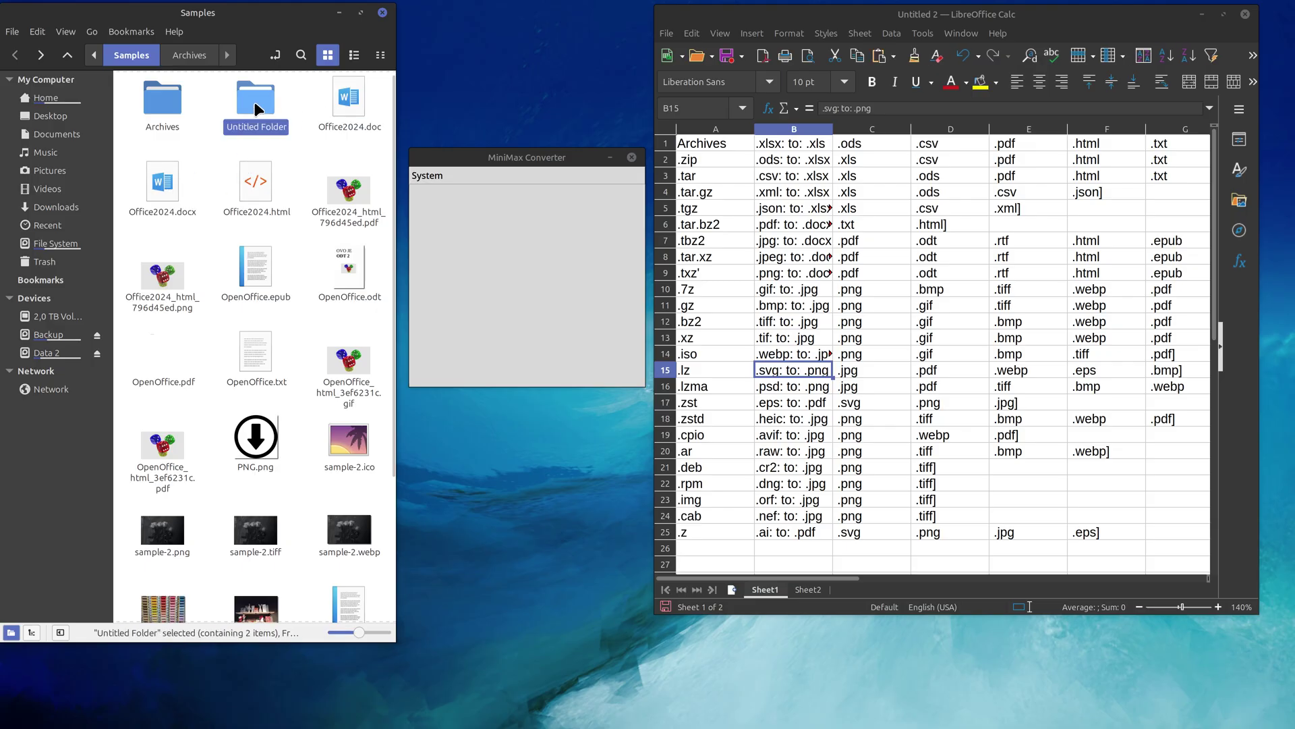
key("ctrl+v")
Convert Office2024.doc and Office2024.docx together to .txt with the quality left at 85.
left_click_drag(195, 111, 530, 257)
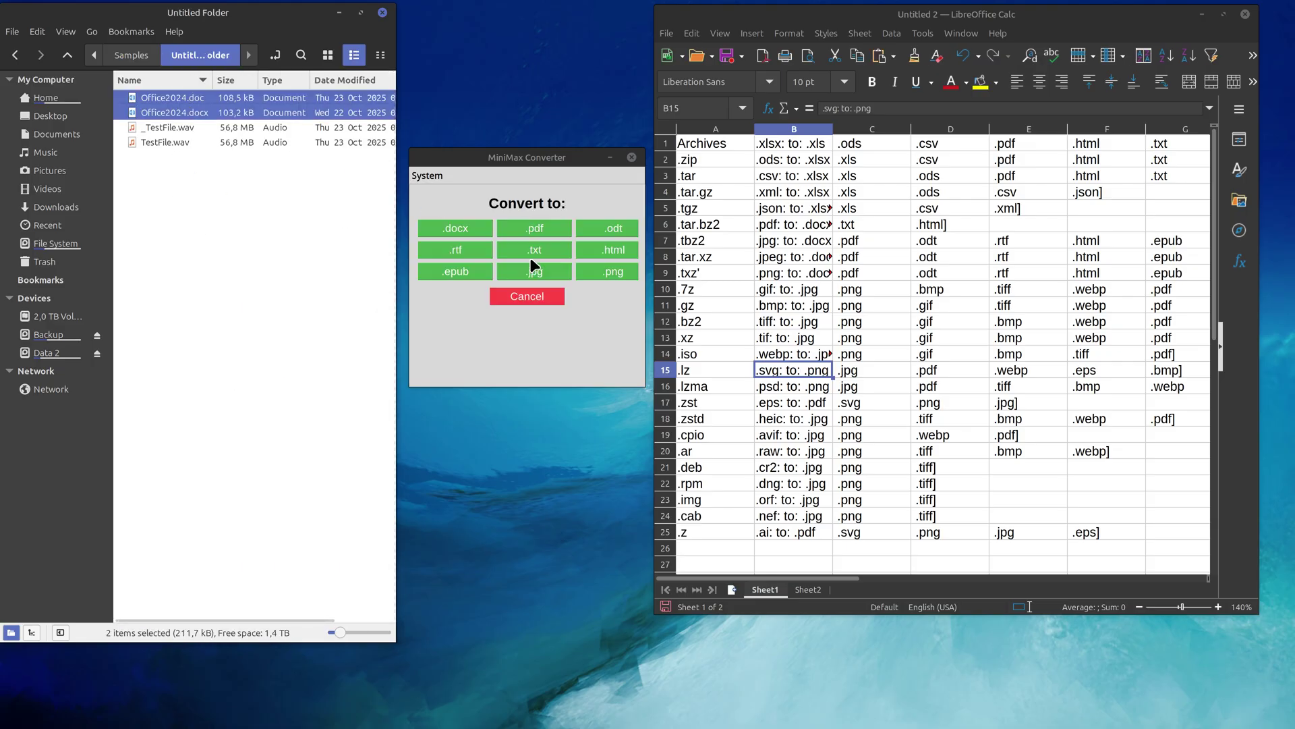
left_click(541, 254)
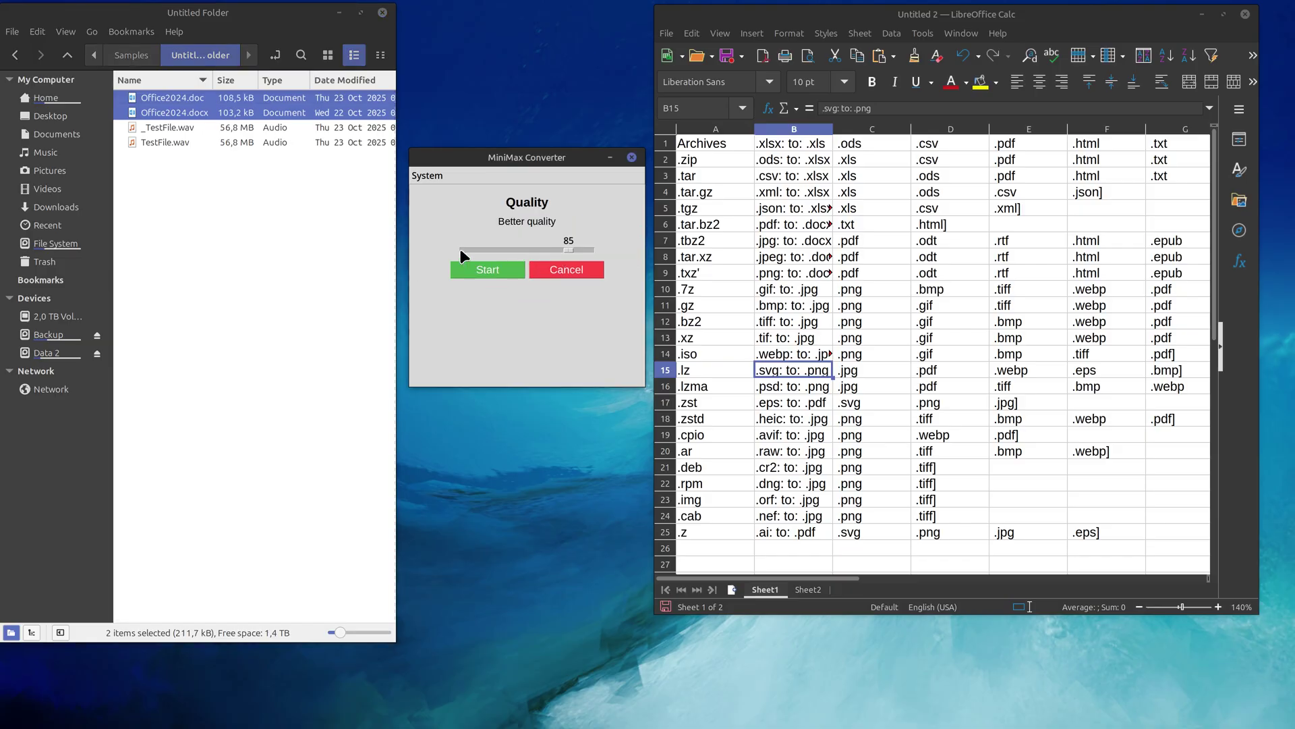
left_click(497, 270)
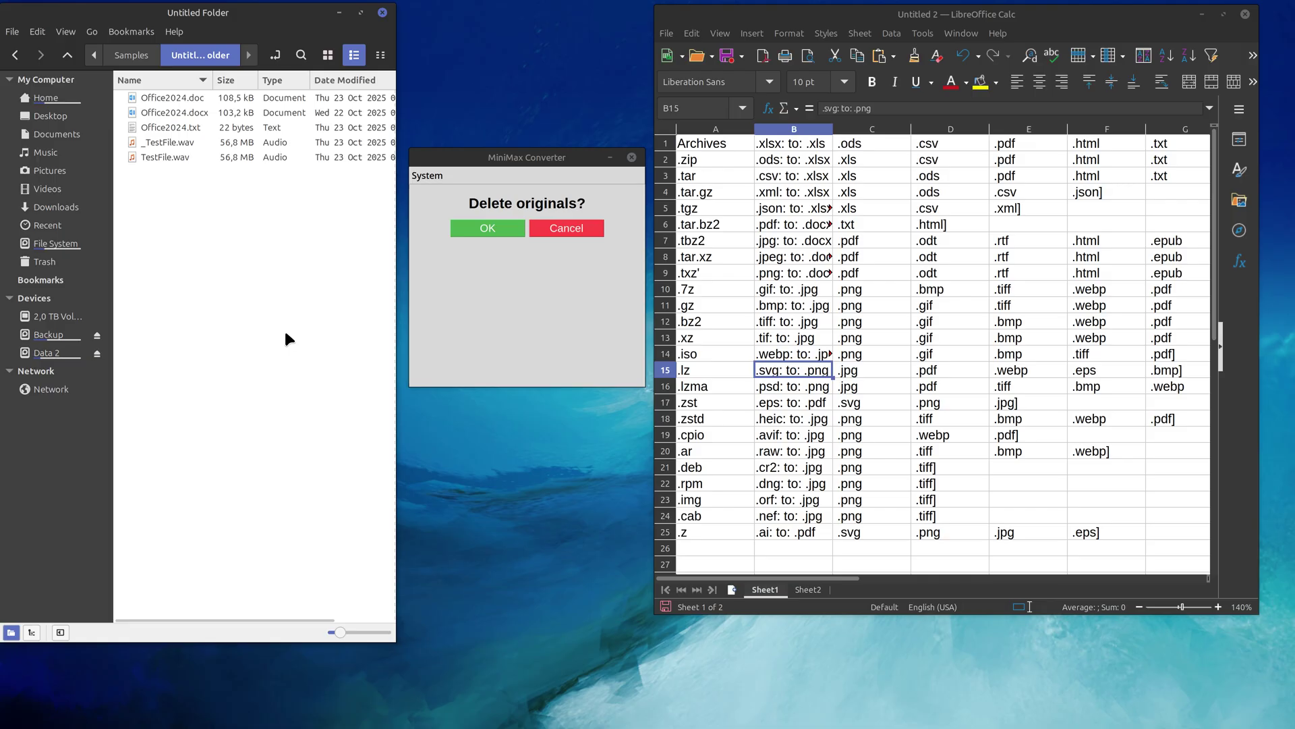
Check the contents of Office2024.txt and Office2024.doc, and keep the original documents in the converter.
double_click(177, 128)
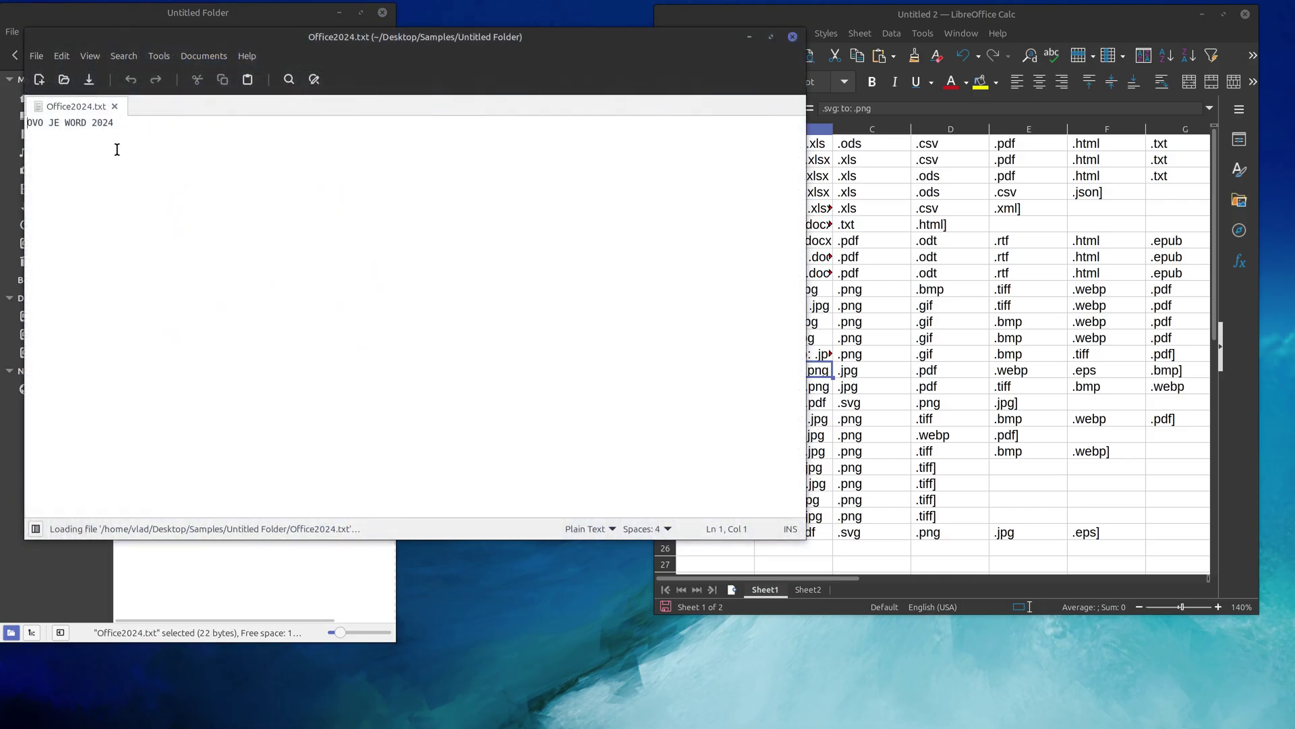
triple_click(115, 132)
left_click(105, 138)
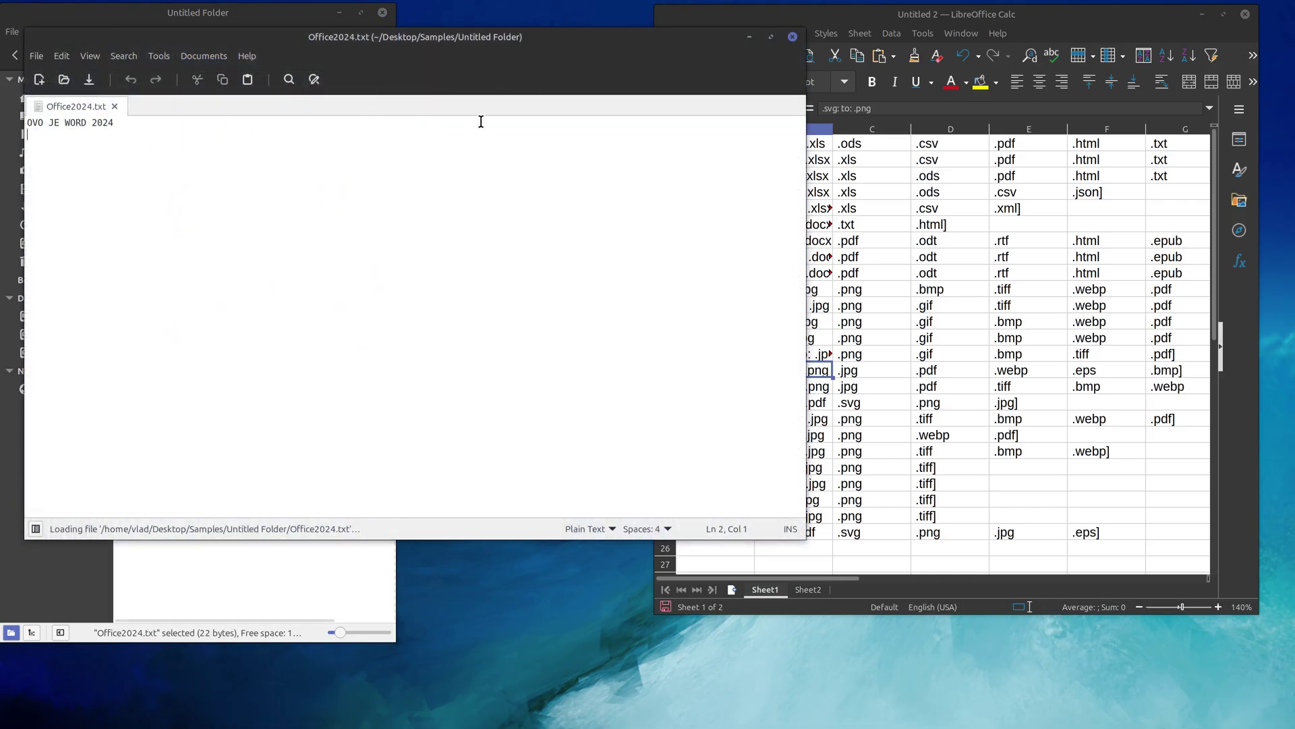
left_click(792, 37)
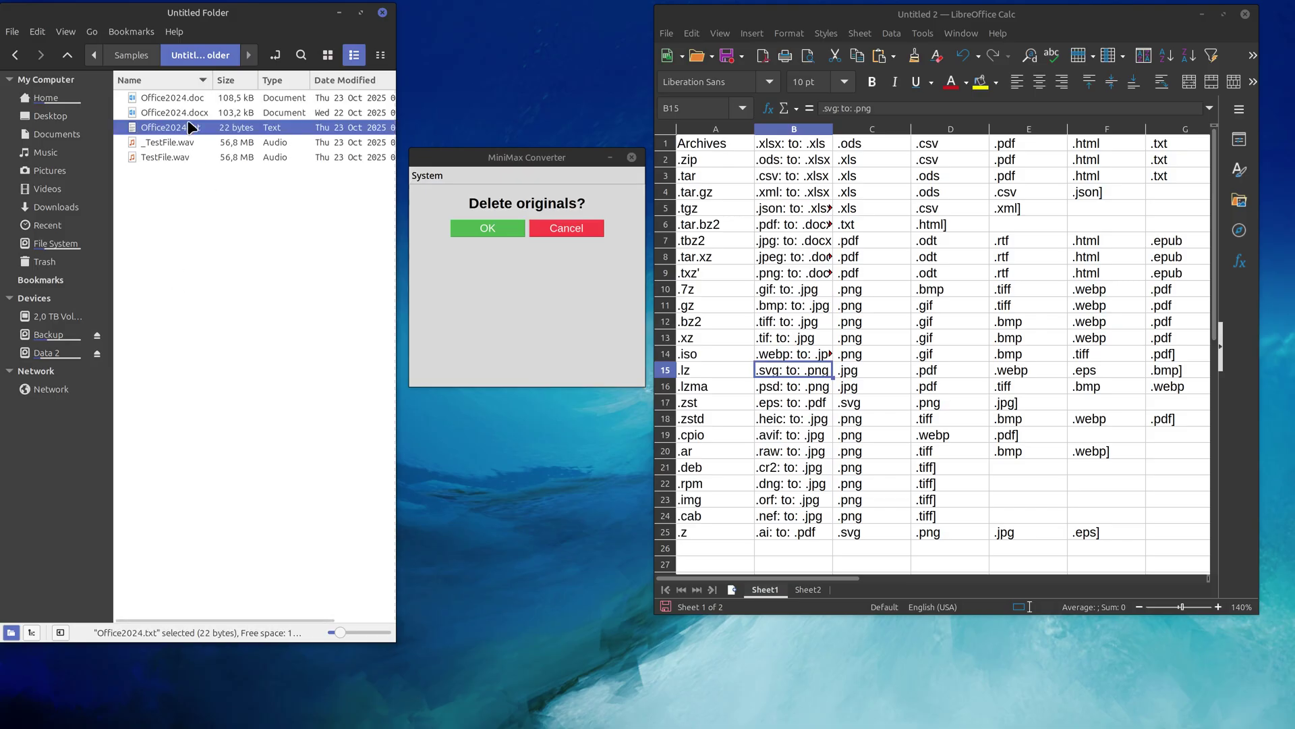
double_click(191, 100)
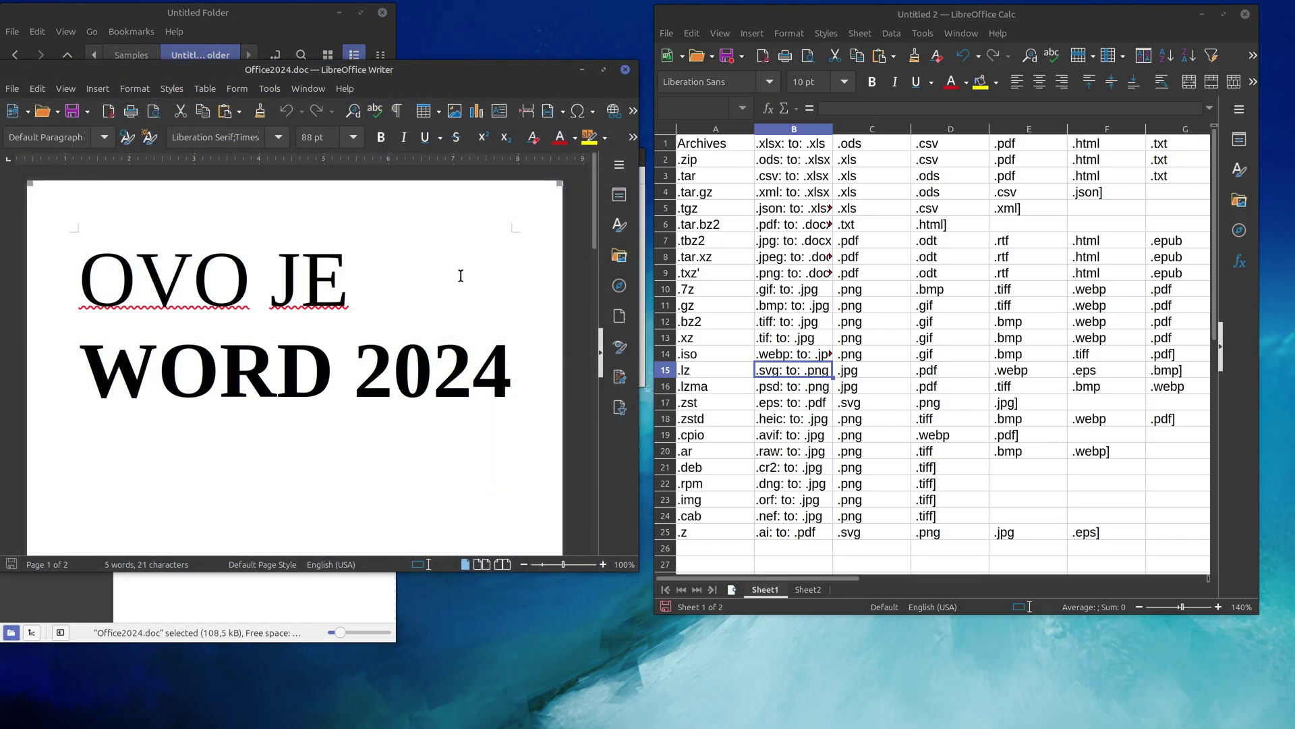
left_click(625, 69)
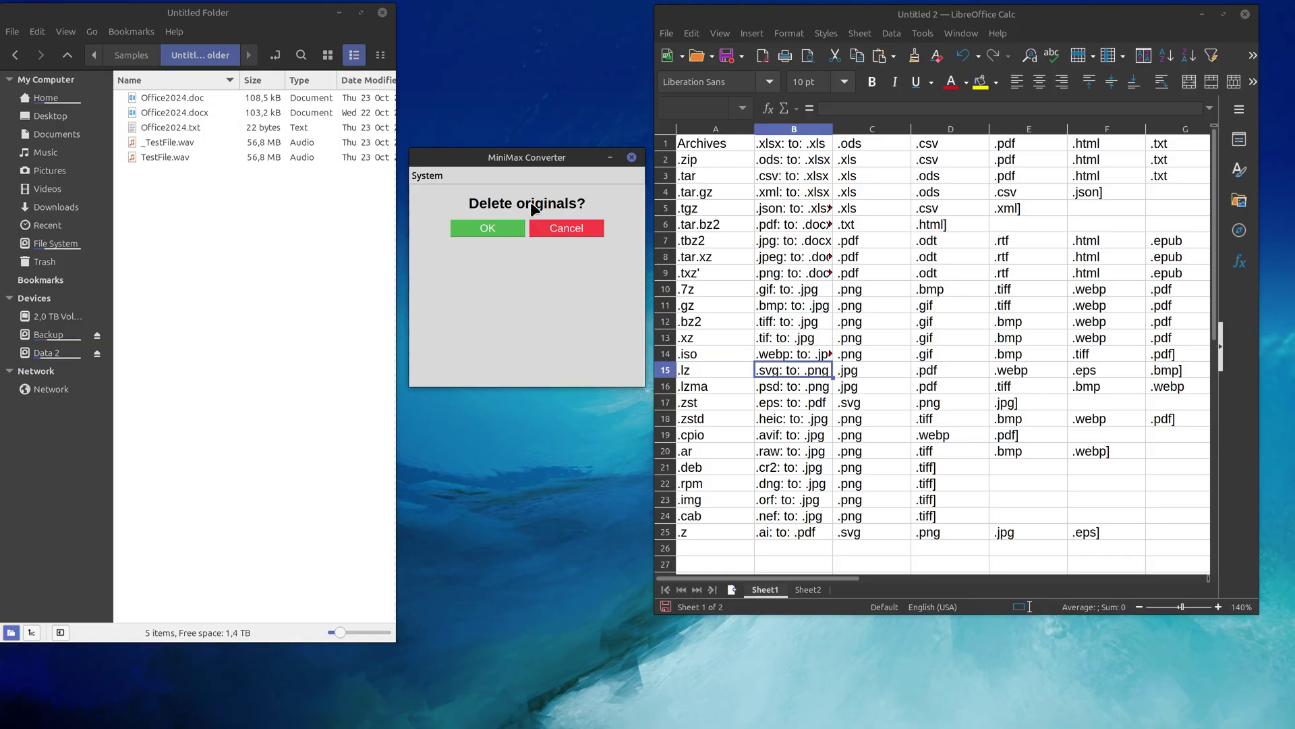
left_click(558, 232)
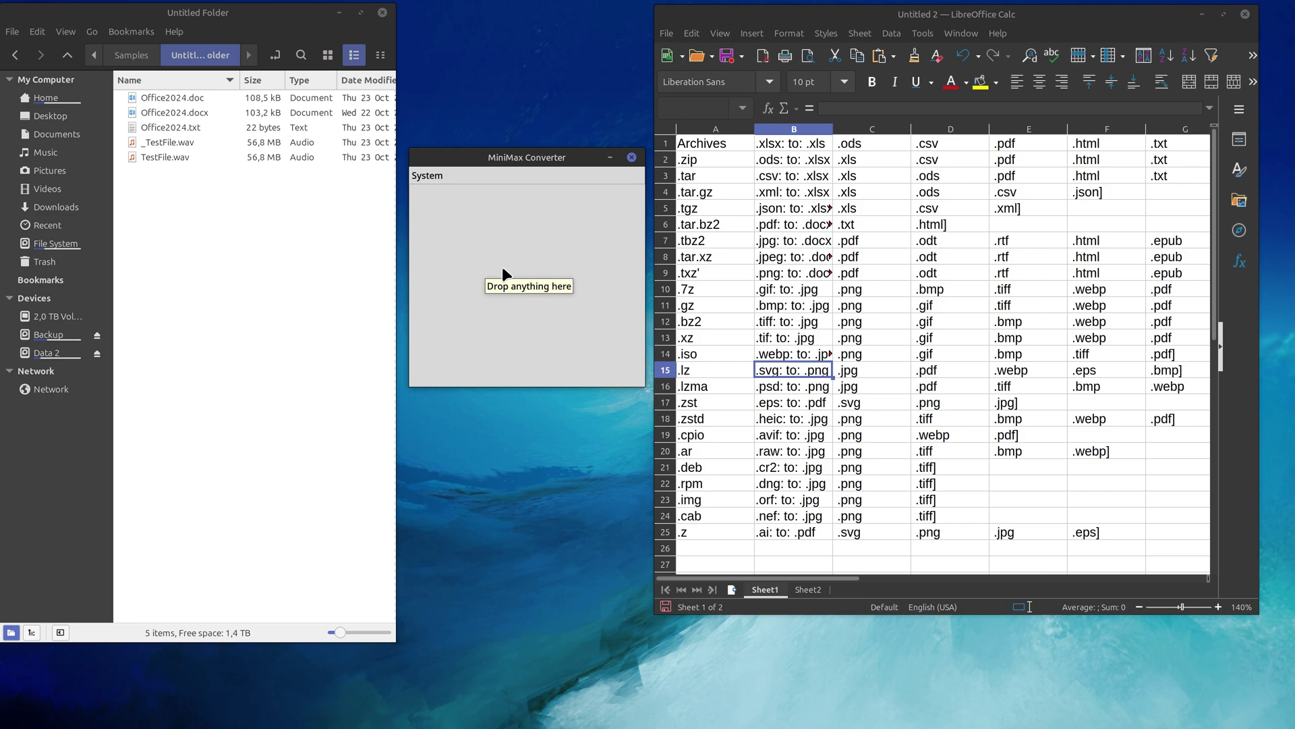
View the converter's program information and its list of interface languages.
left_click(431, 176)
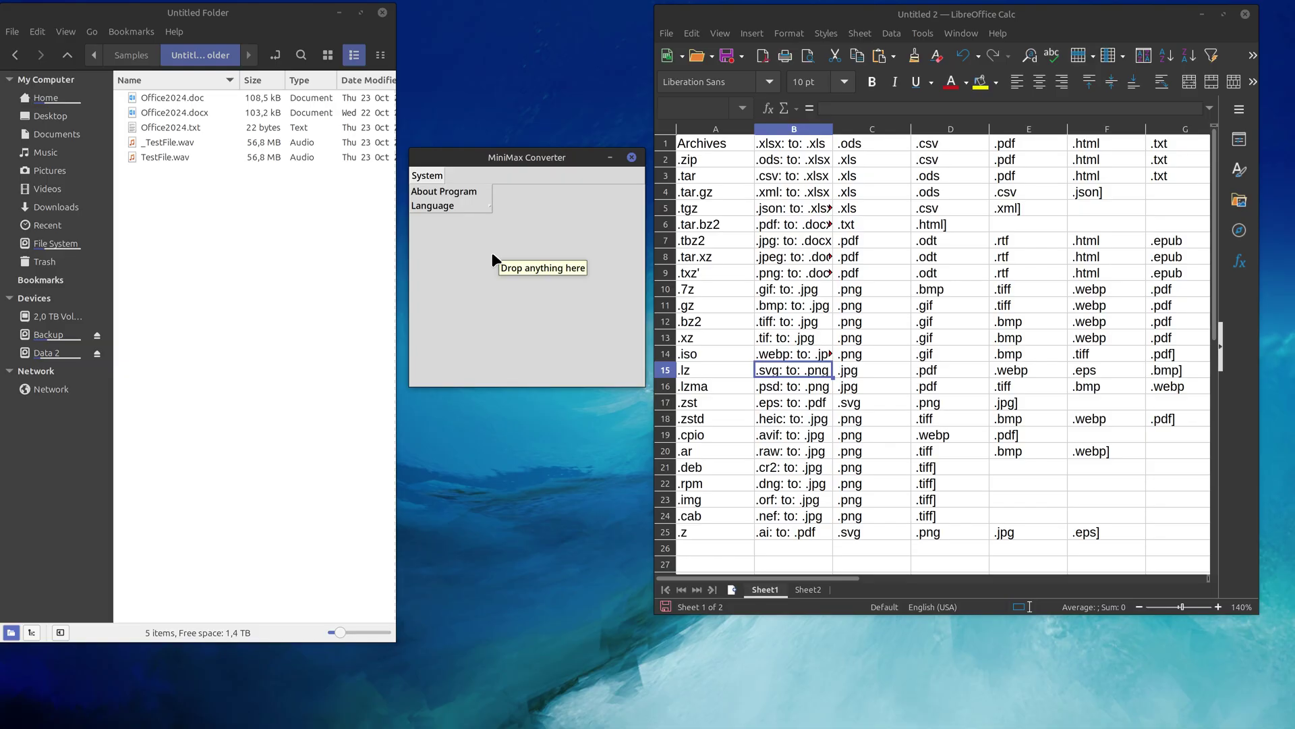
left_click(470, 191)
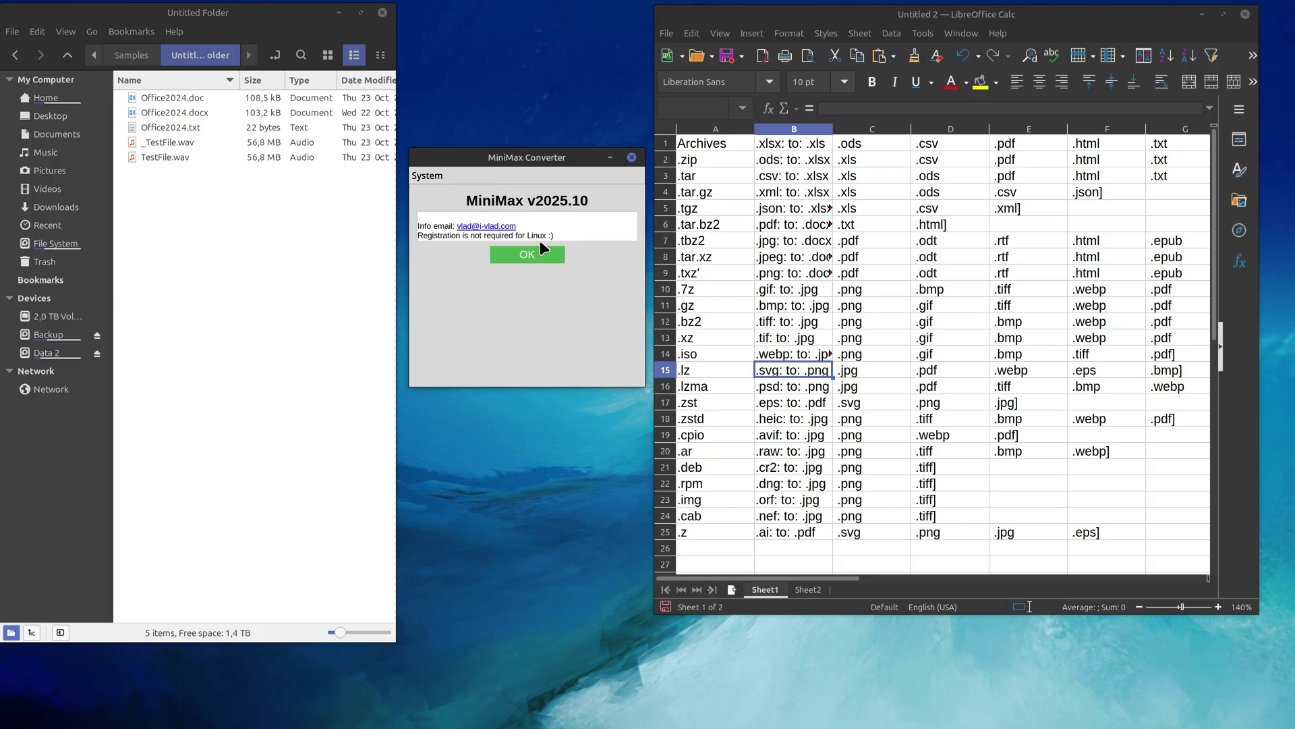
left_click_drag(419, 229, 589, 236)
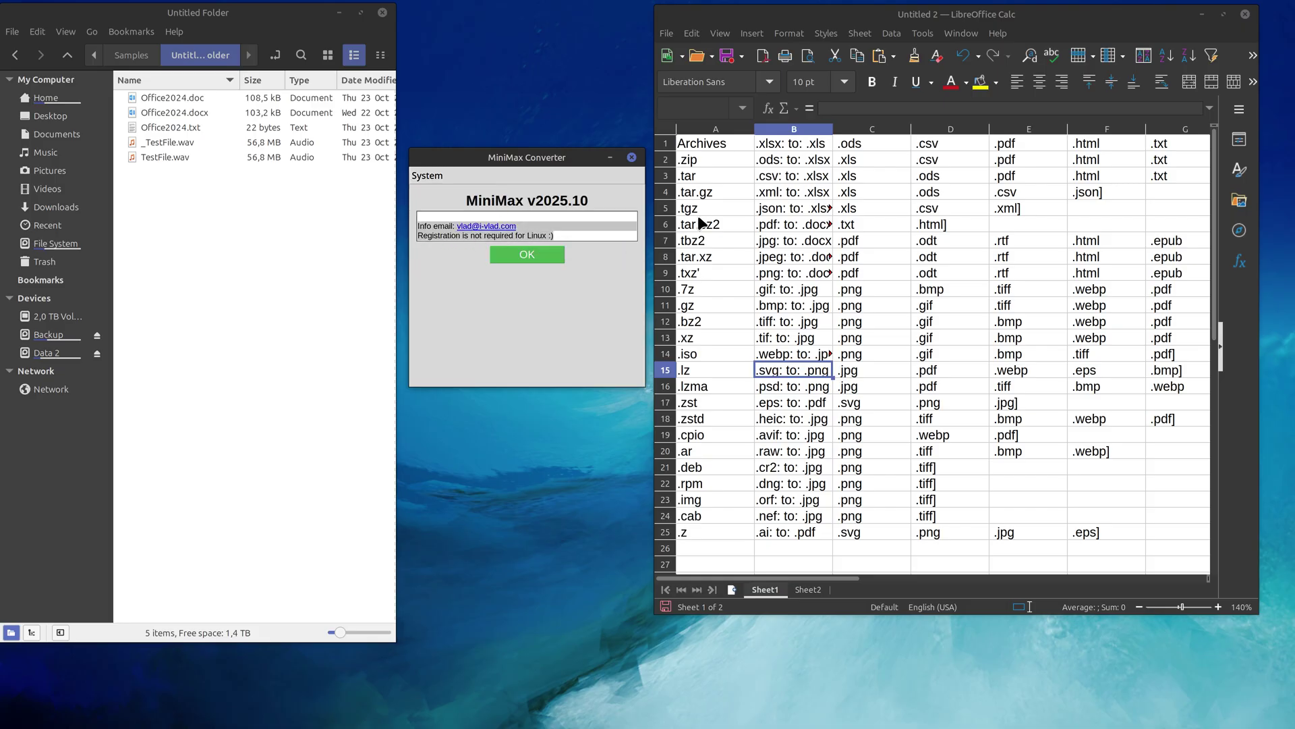
left_click(589, 237)
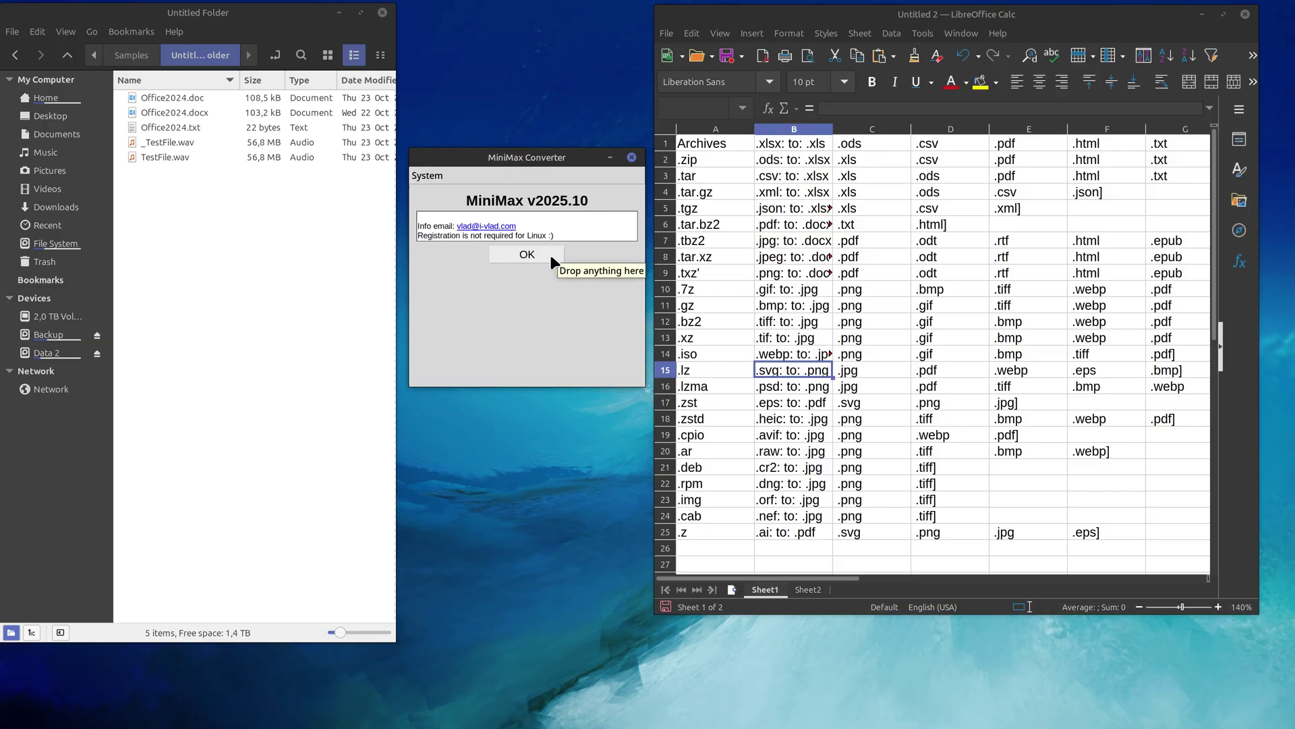
left_click(527, 254)
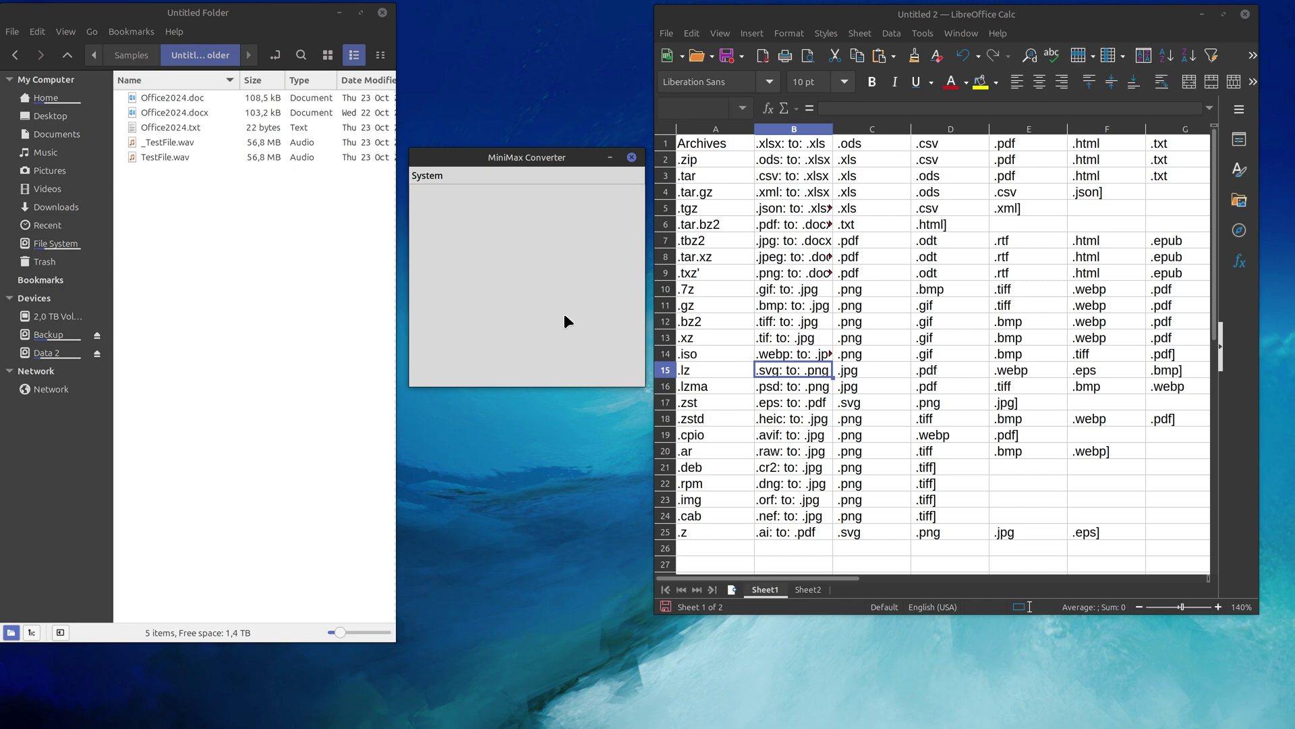
left_click(425, 177)
mouse_move(432, 205)
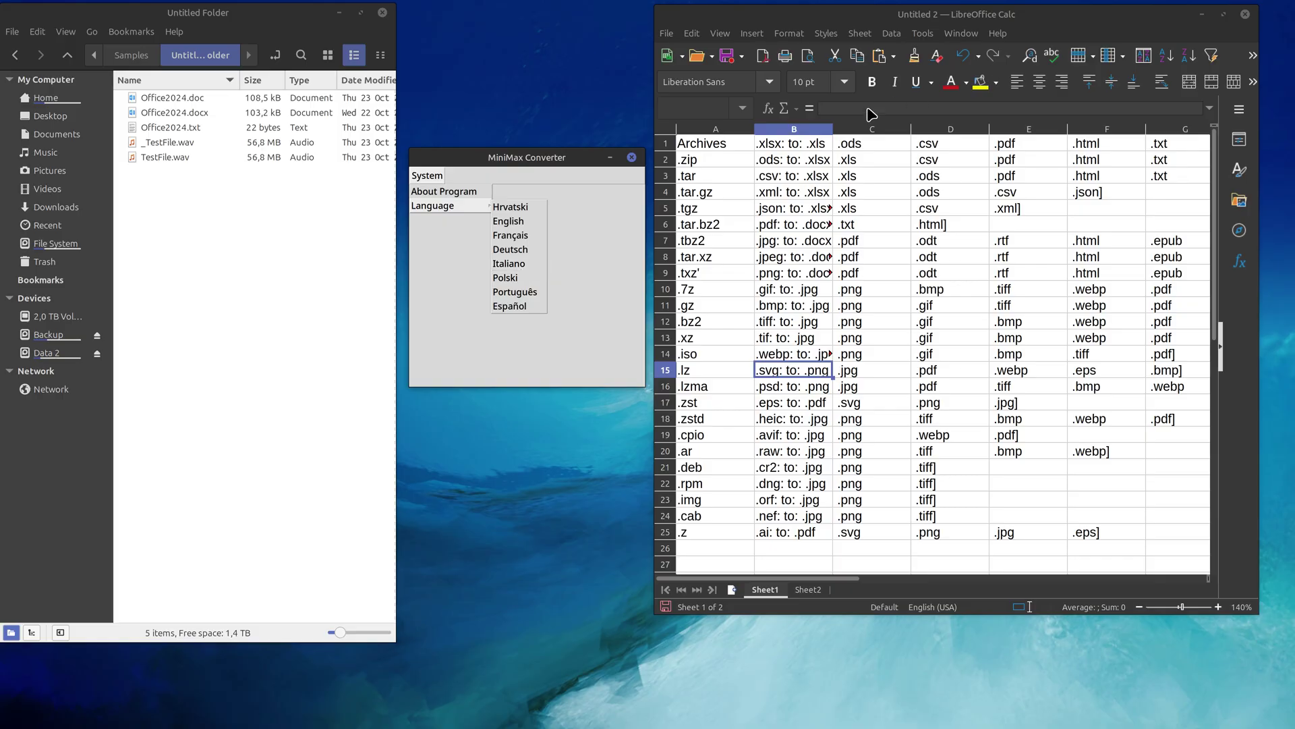
Widen column B in the formats spreadsheet so its entries fit in full.
left_click(832, 128)
left_click_drag(832, 129, 870, 129)
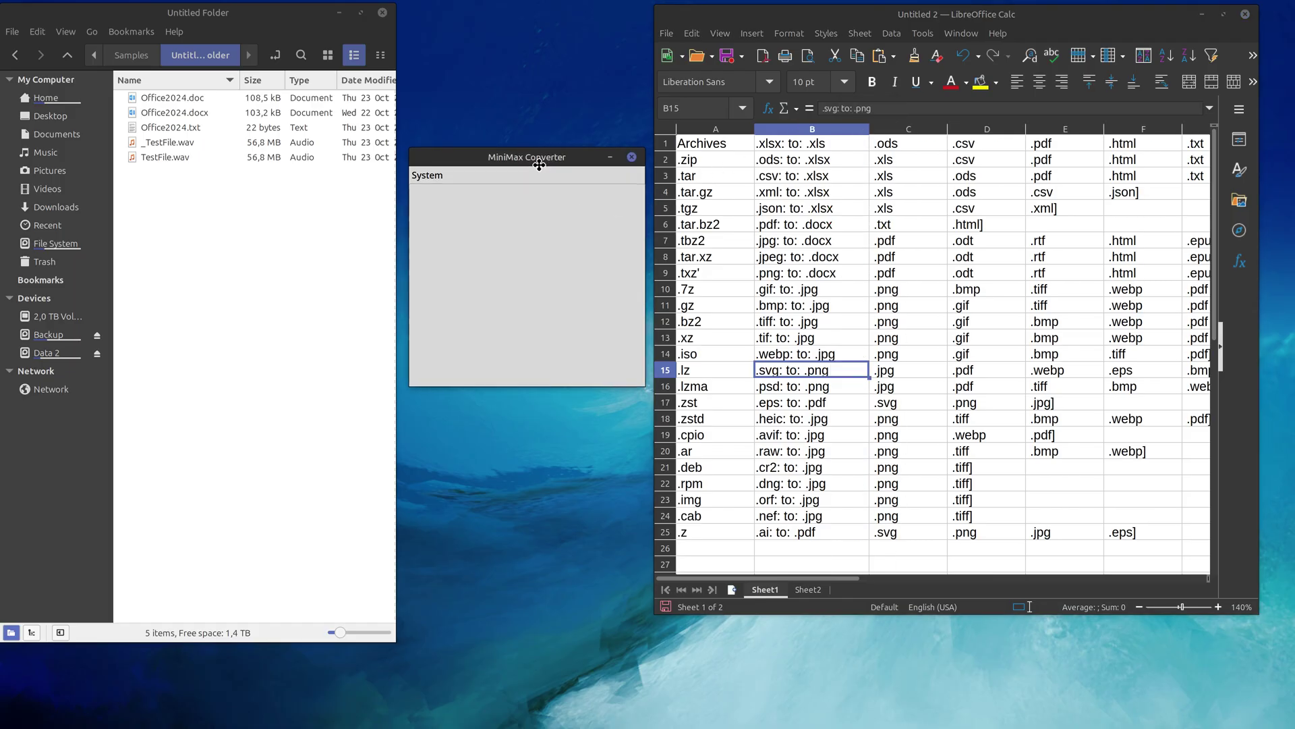
left_click_drag(538, 157, 437, 155)
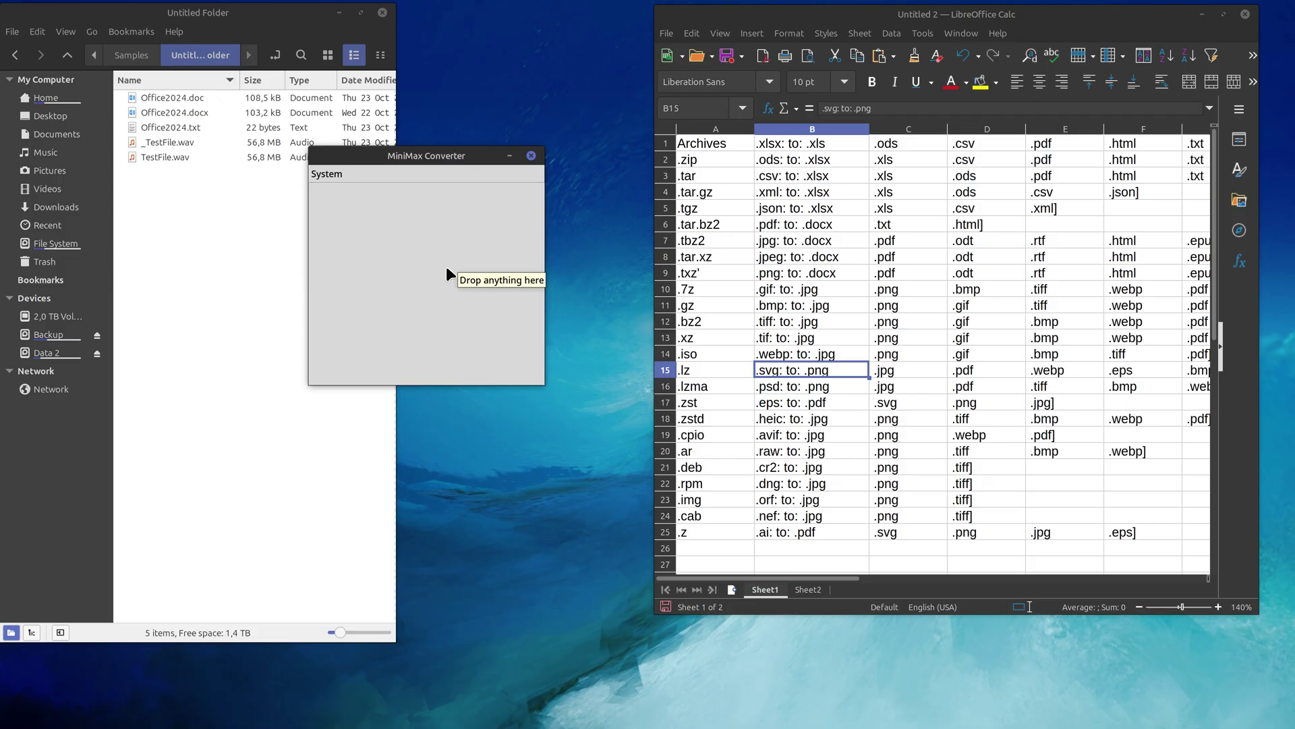
left_click_drag(409, 155, 502, 144)
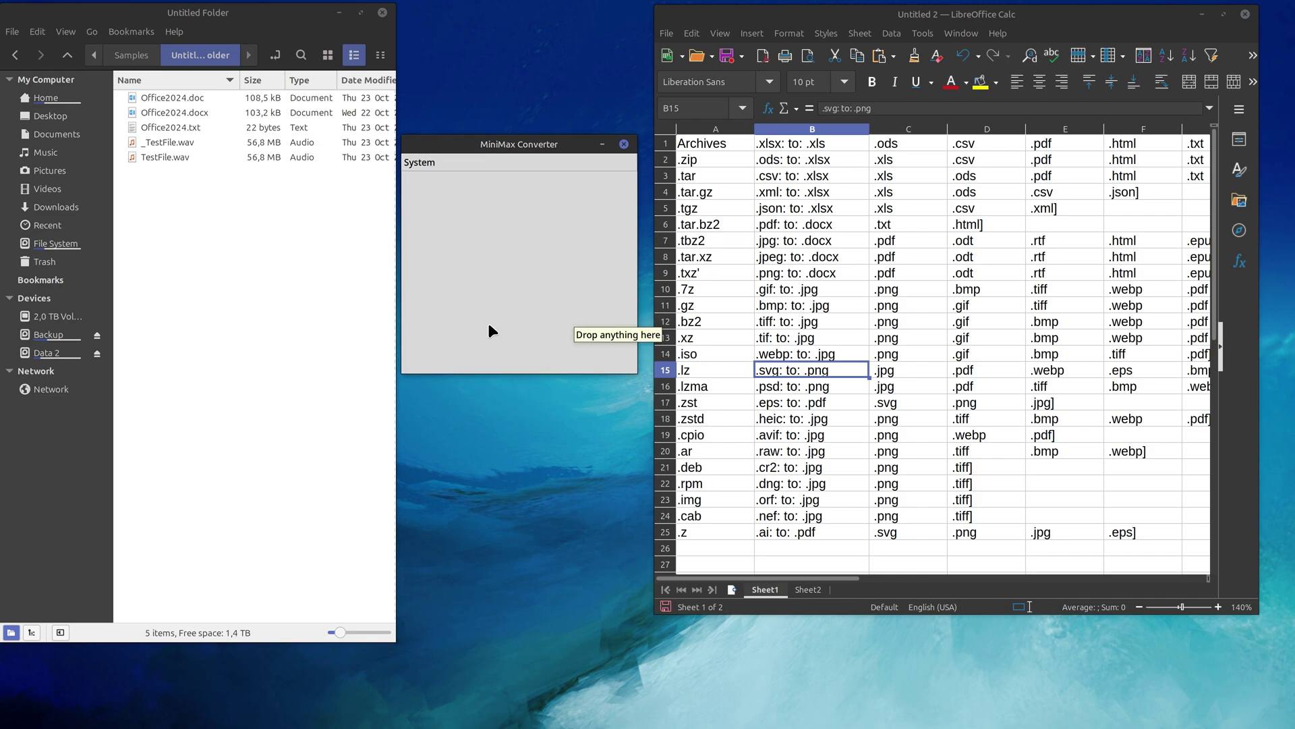